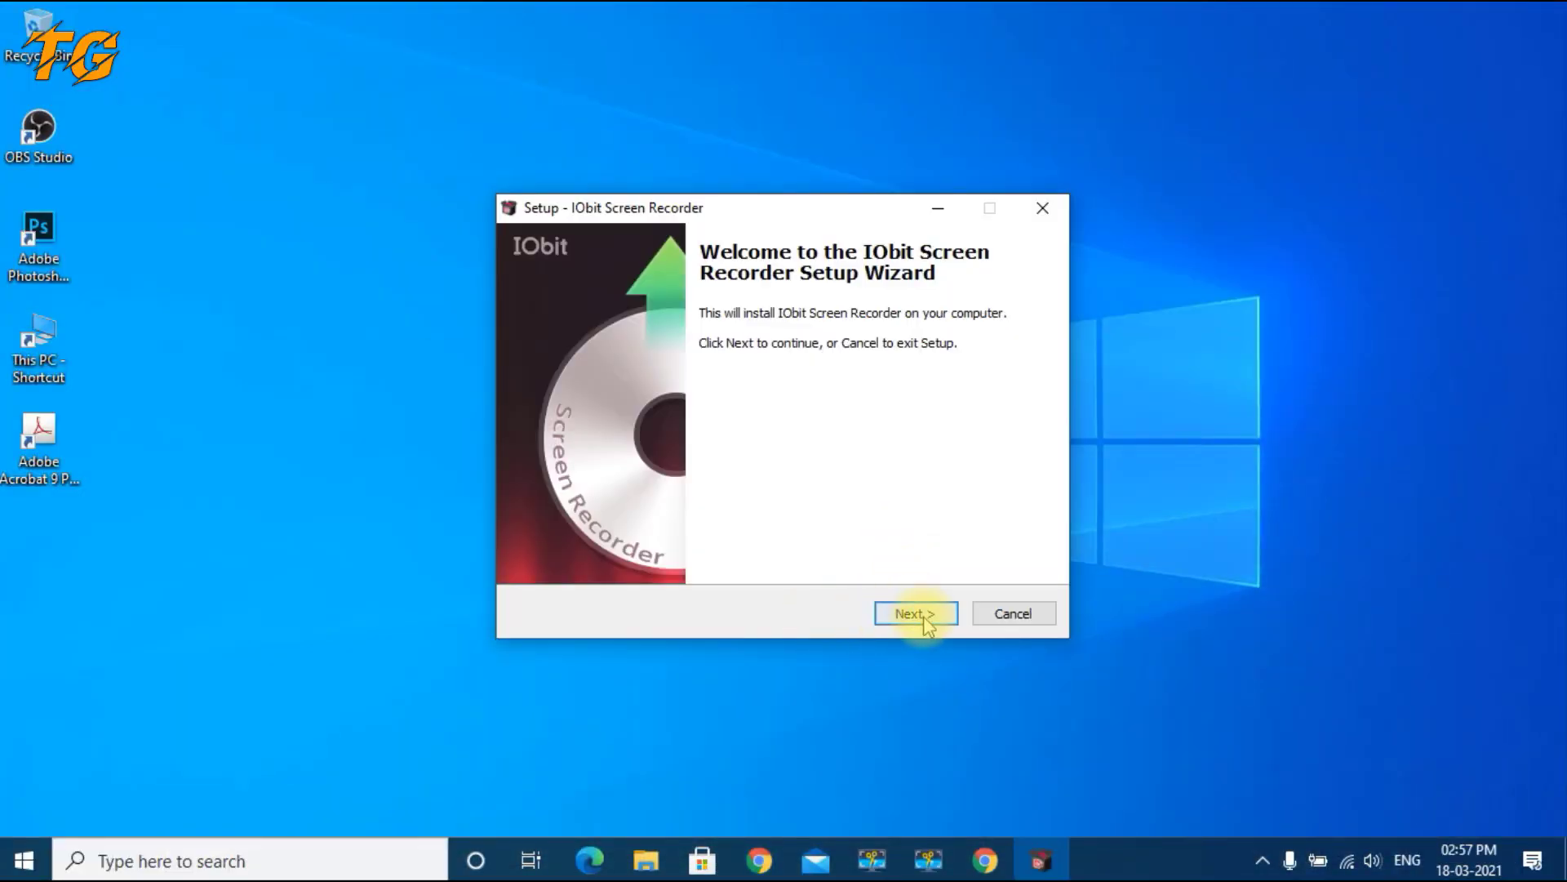
- Install IObit Screen Recorder with a desktop icon and taskbar pin, launch it, and minimise the browser page that opens
left_click(915, 613)
left_click(915, 613)
left_click(912, 616)
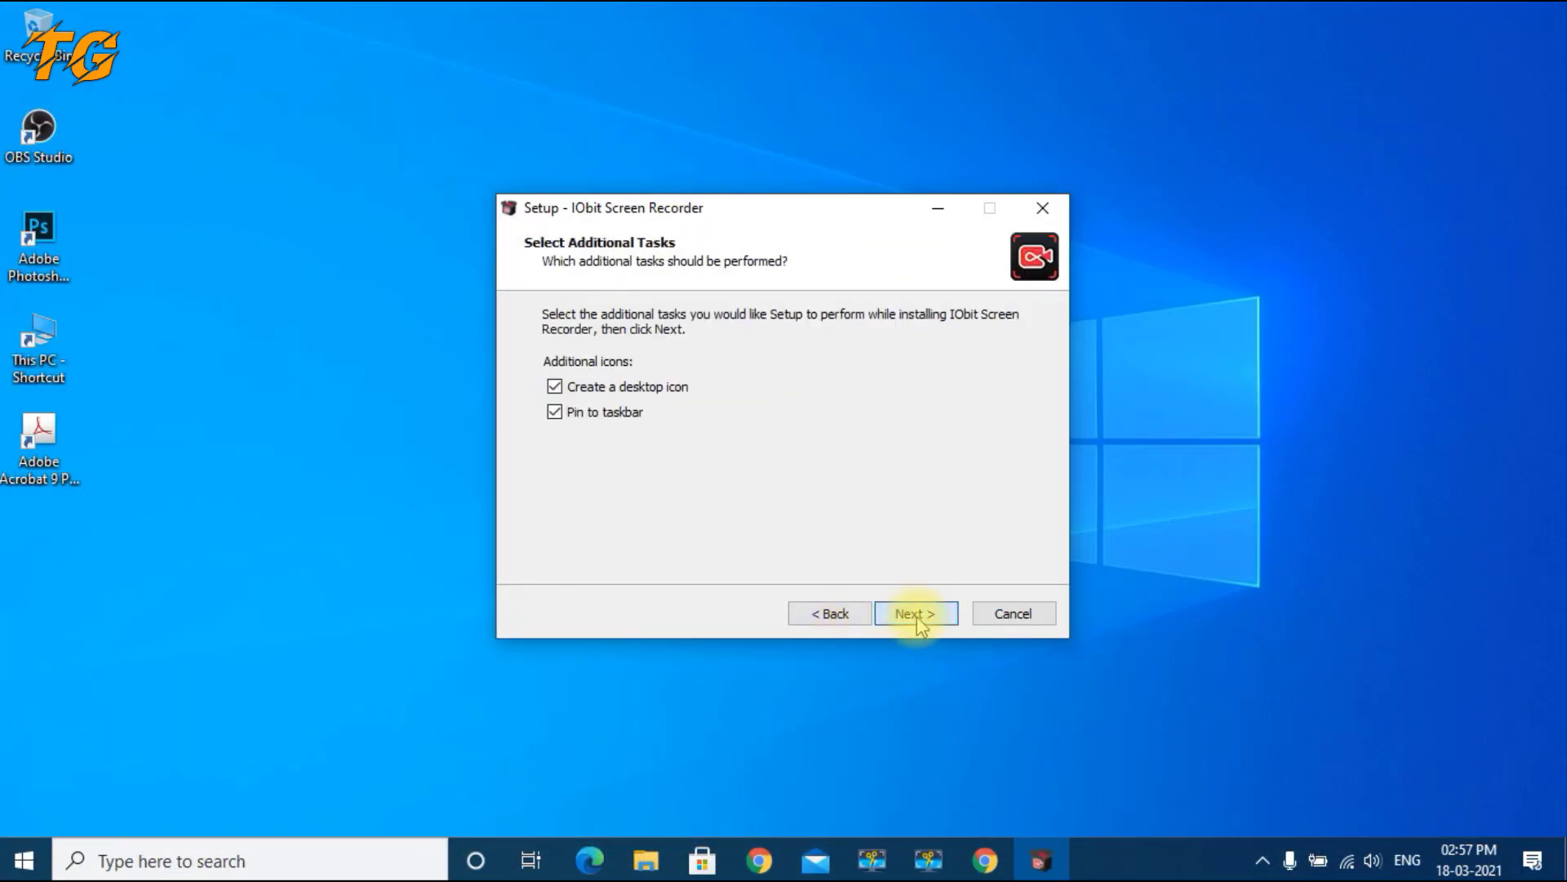
left_click(913, 616)
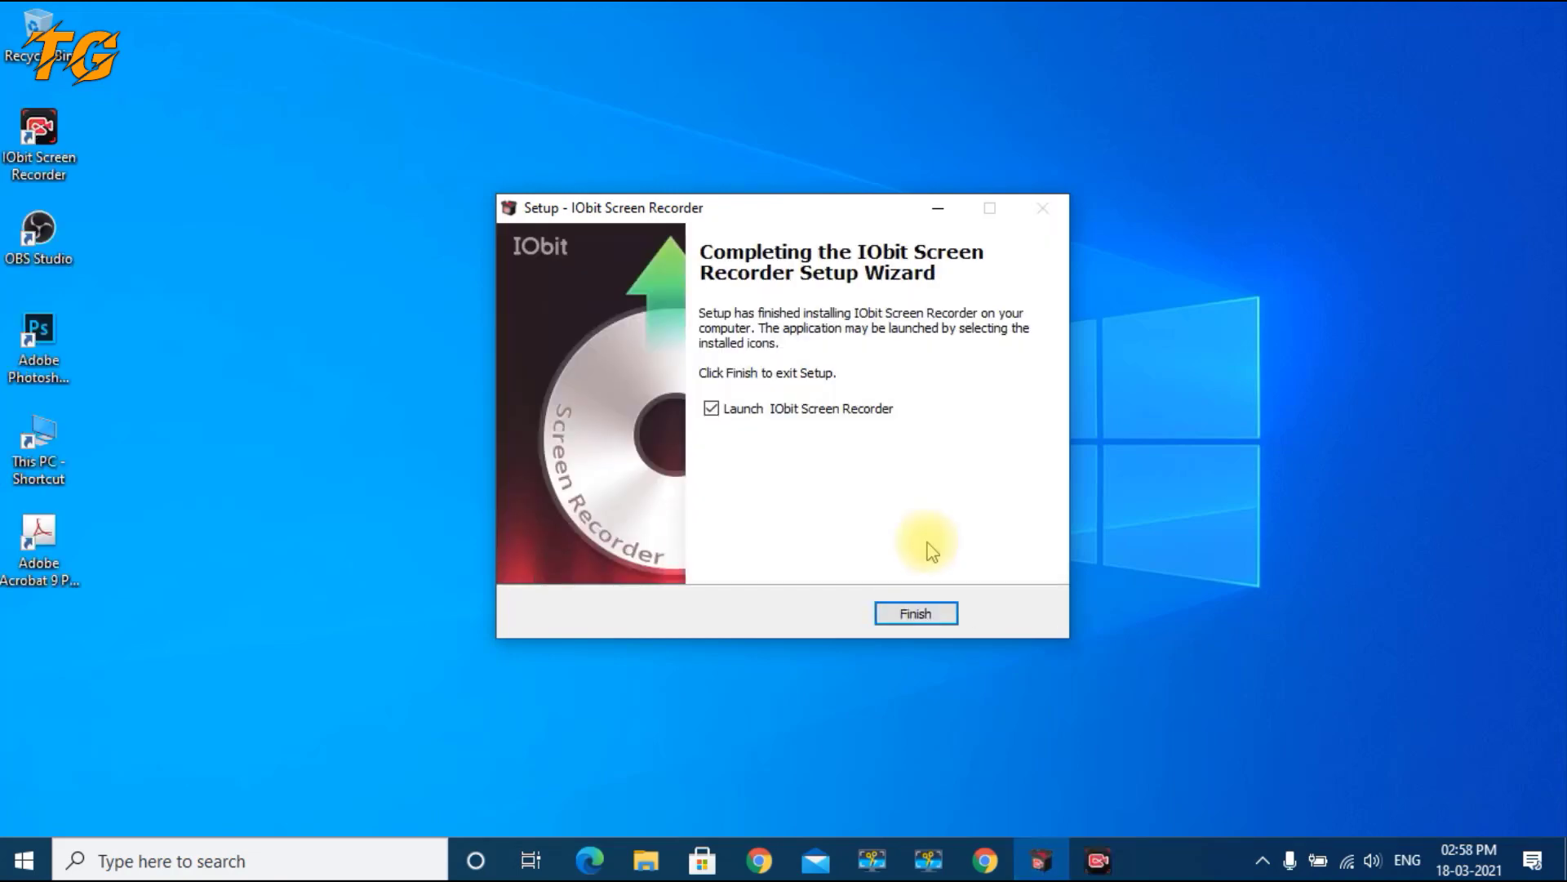
left_click(916, 614)
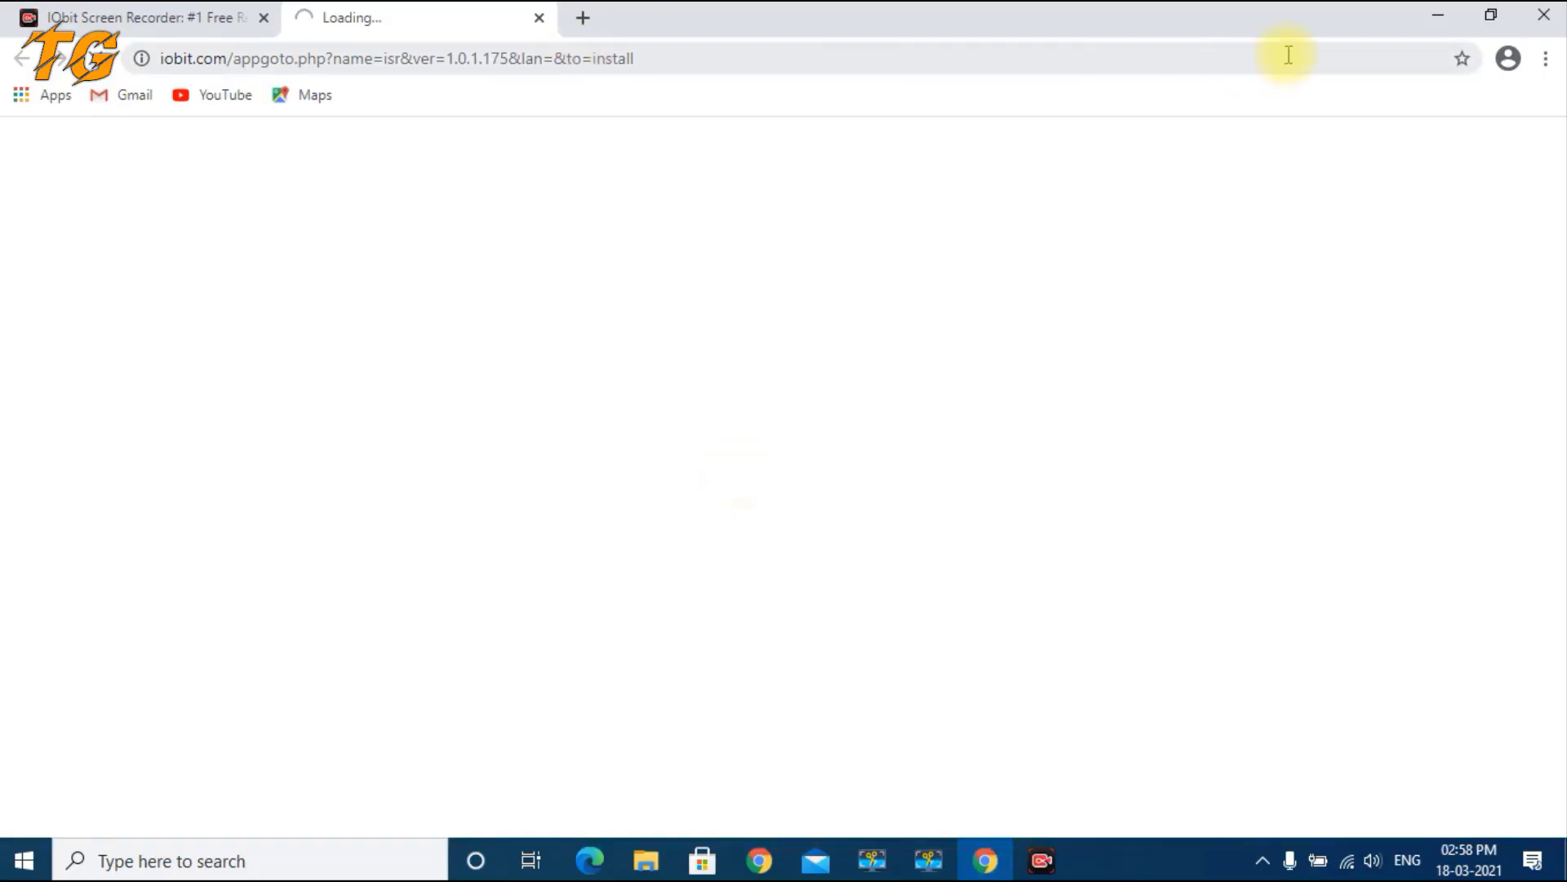
left_click(1437, 15)
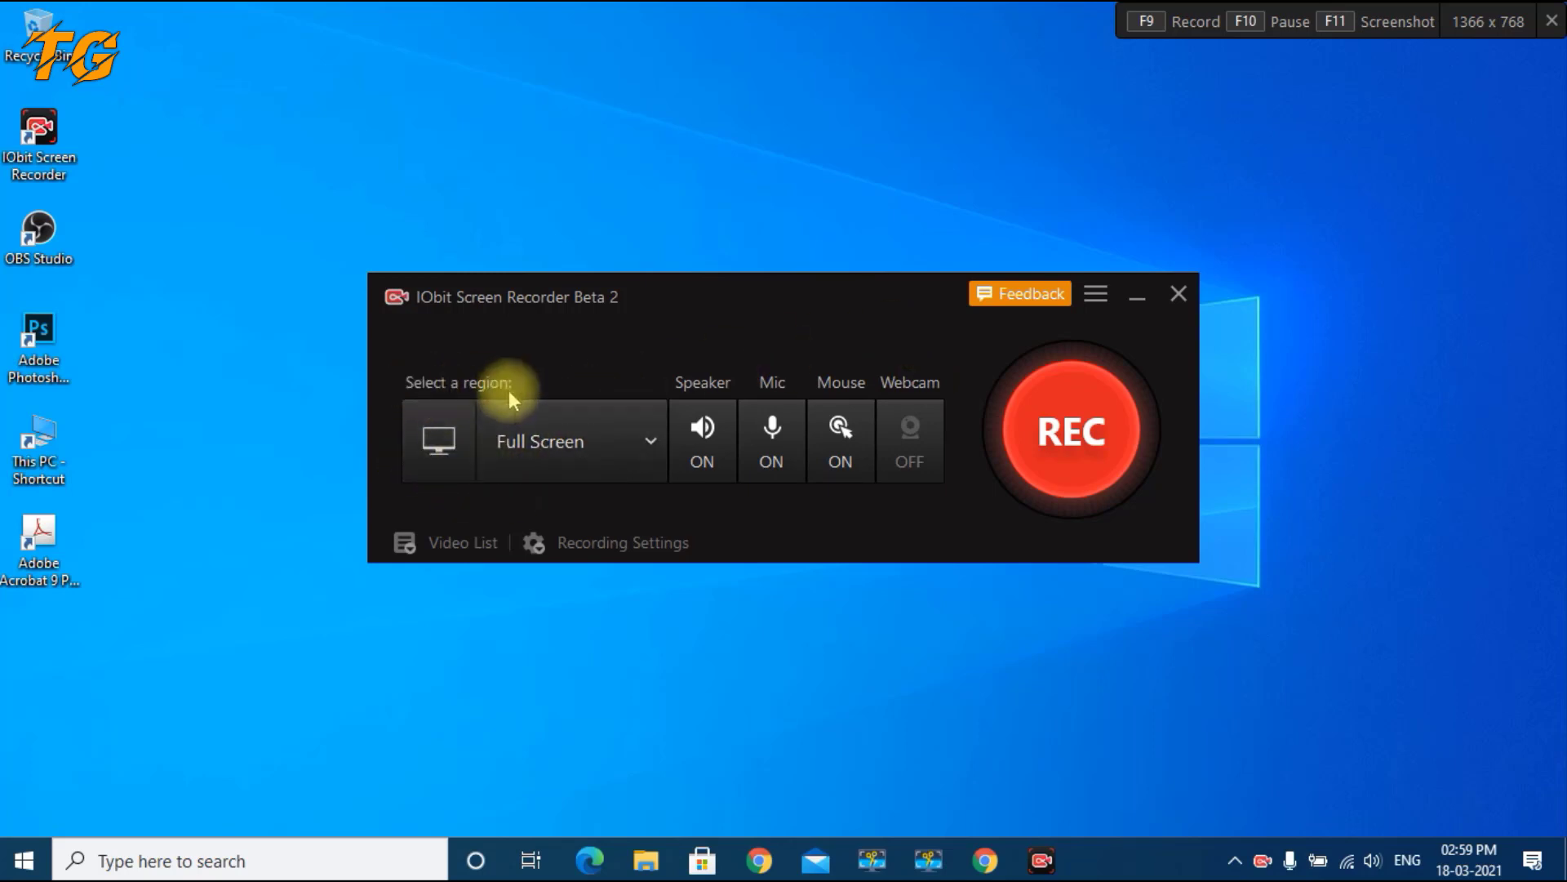
- Try the Full Screen recording region, and try Select Window with the desktop as the target
left_click(609, 453)
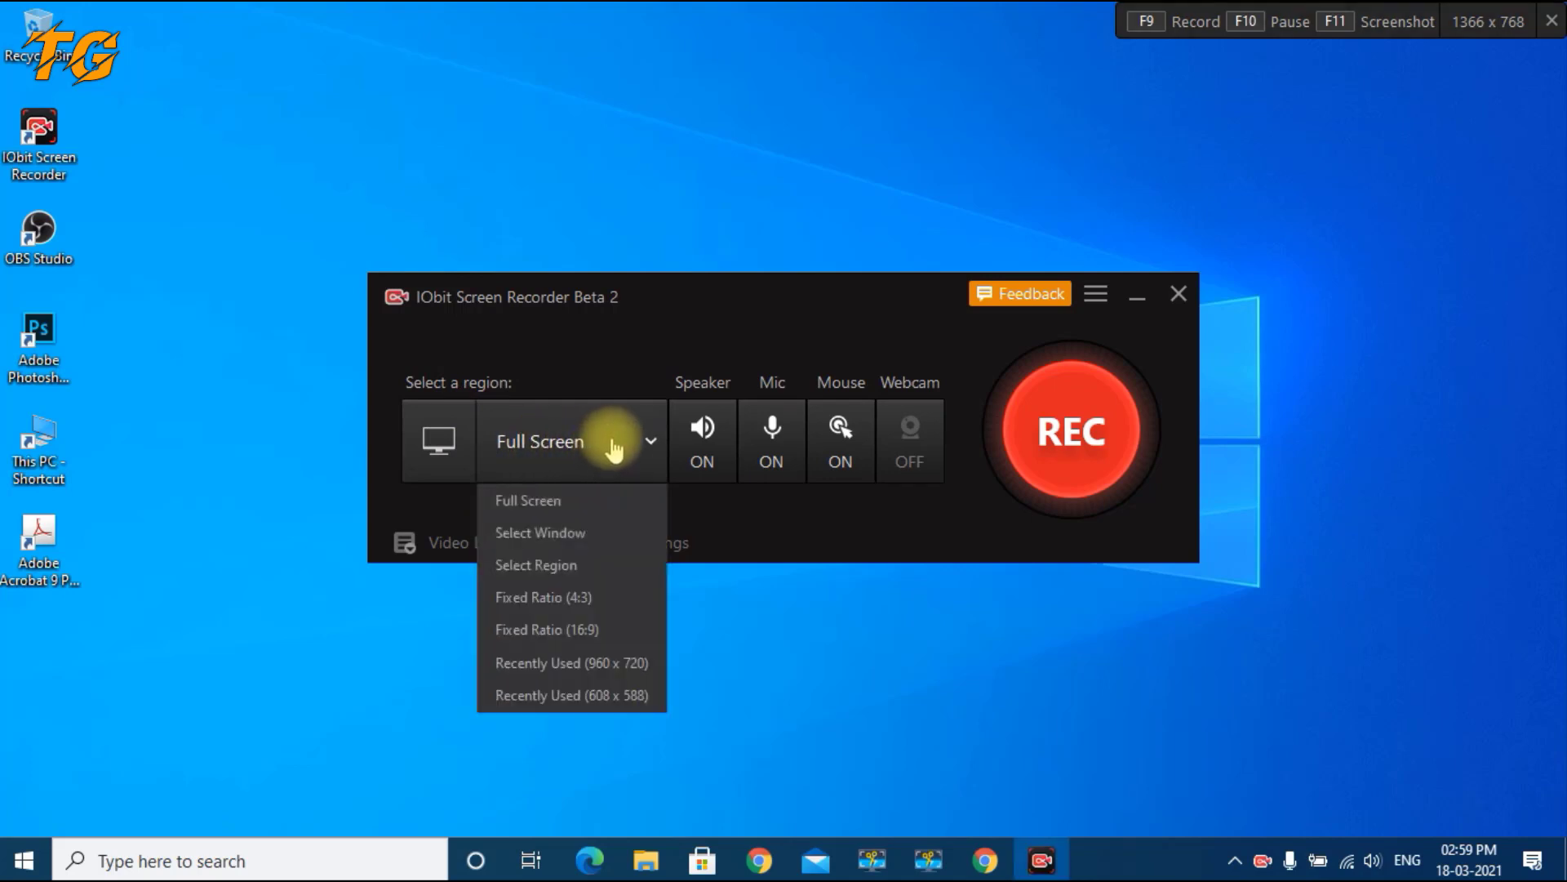
left_click(516, 500)
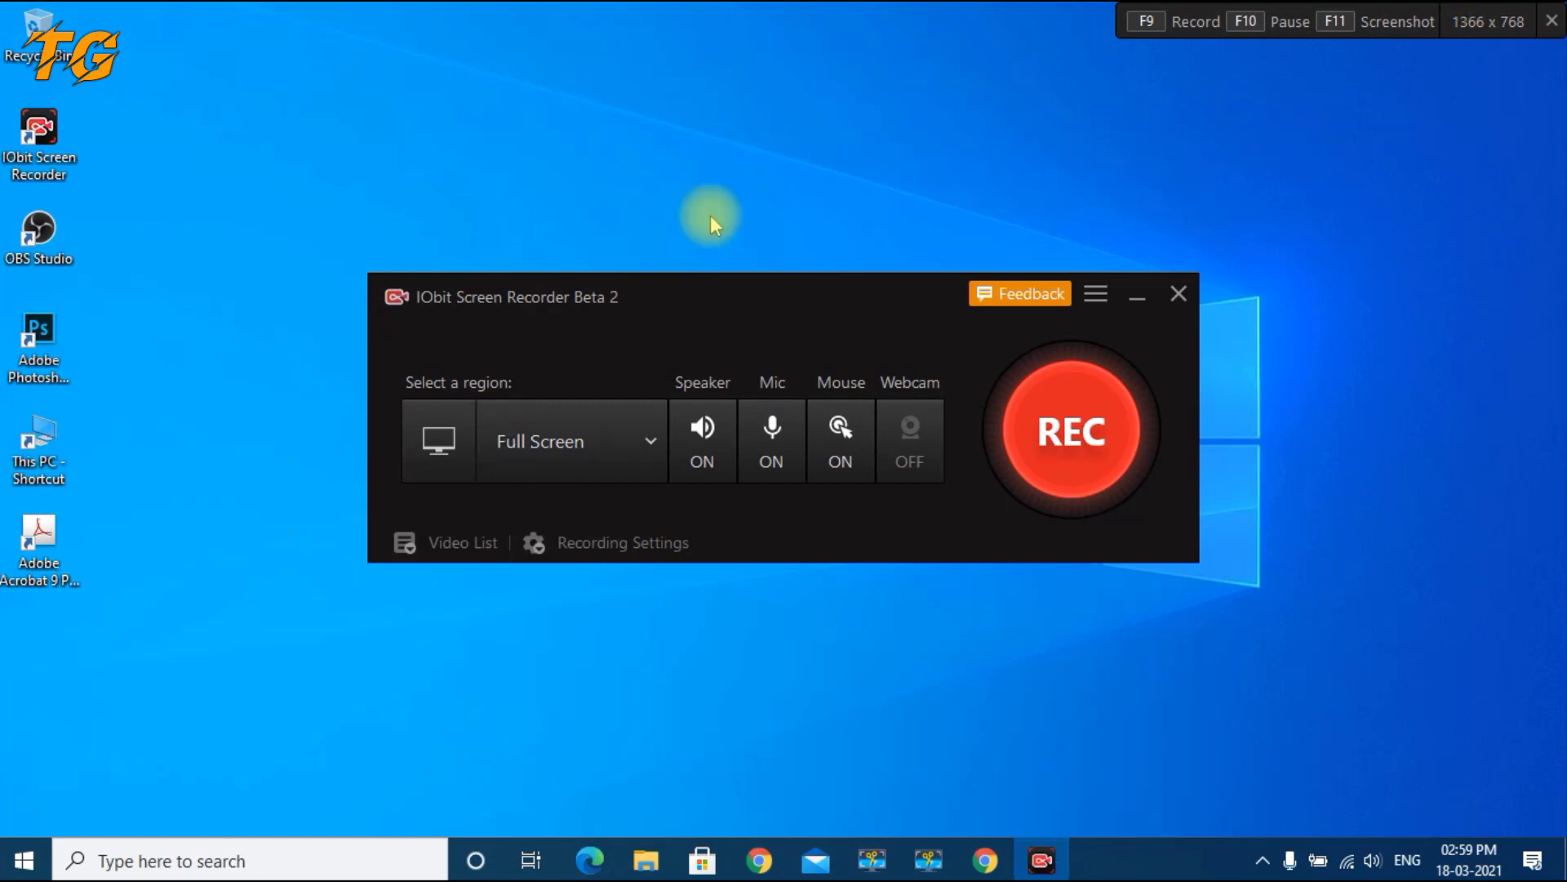
left_click(602, 449)
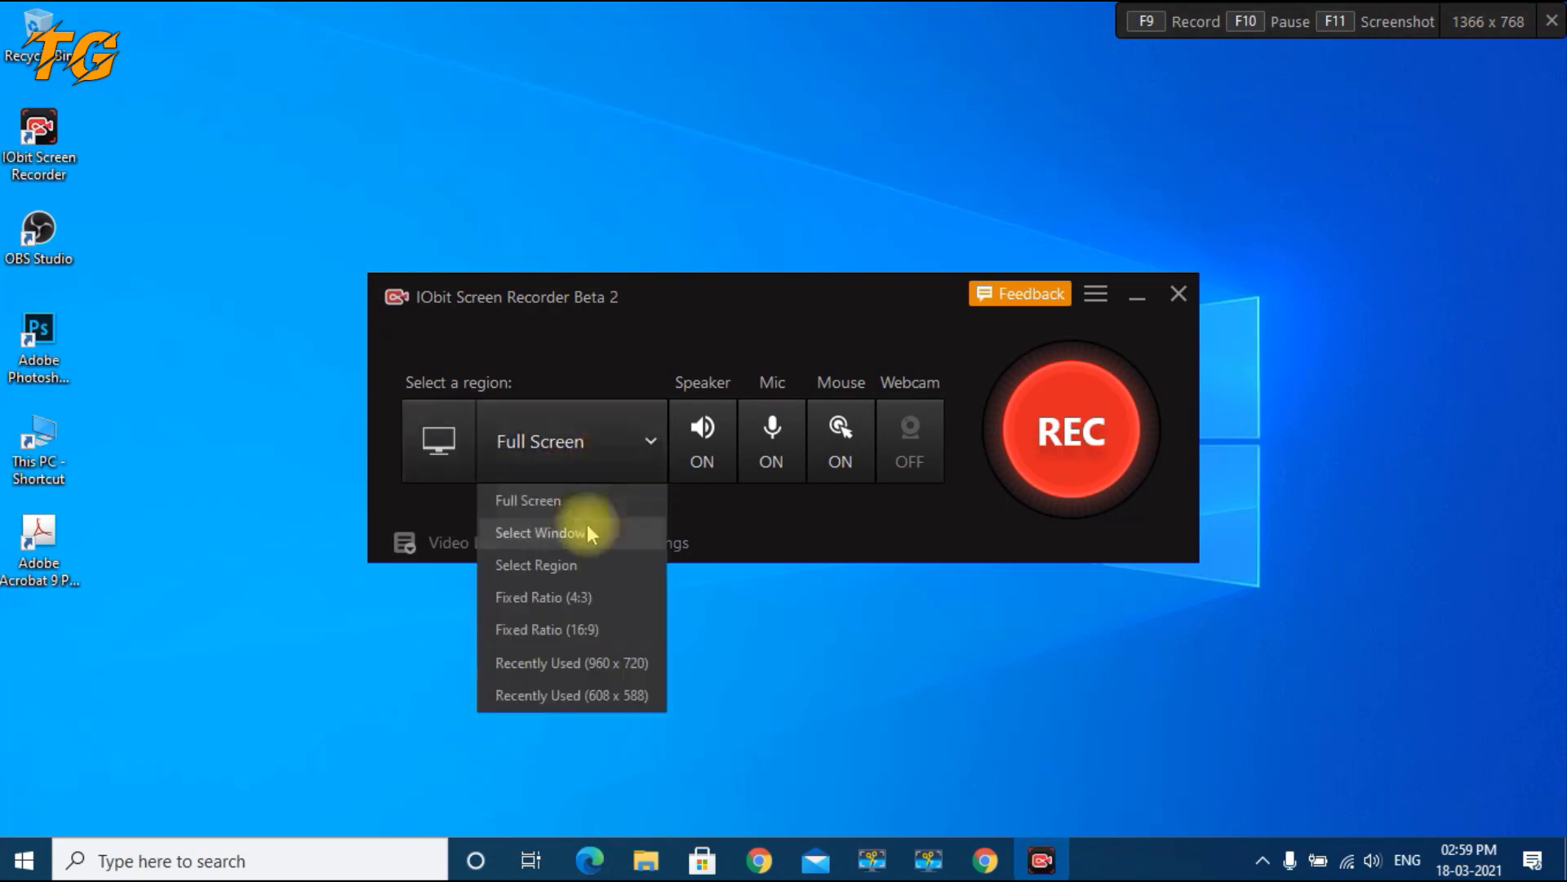
left_click(544, 533)
left_click(275, 228)
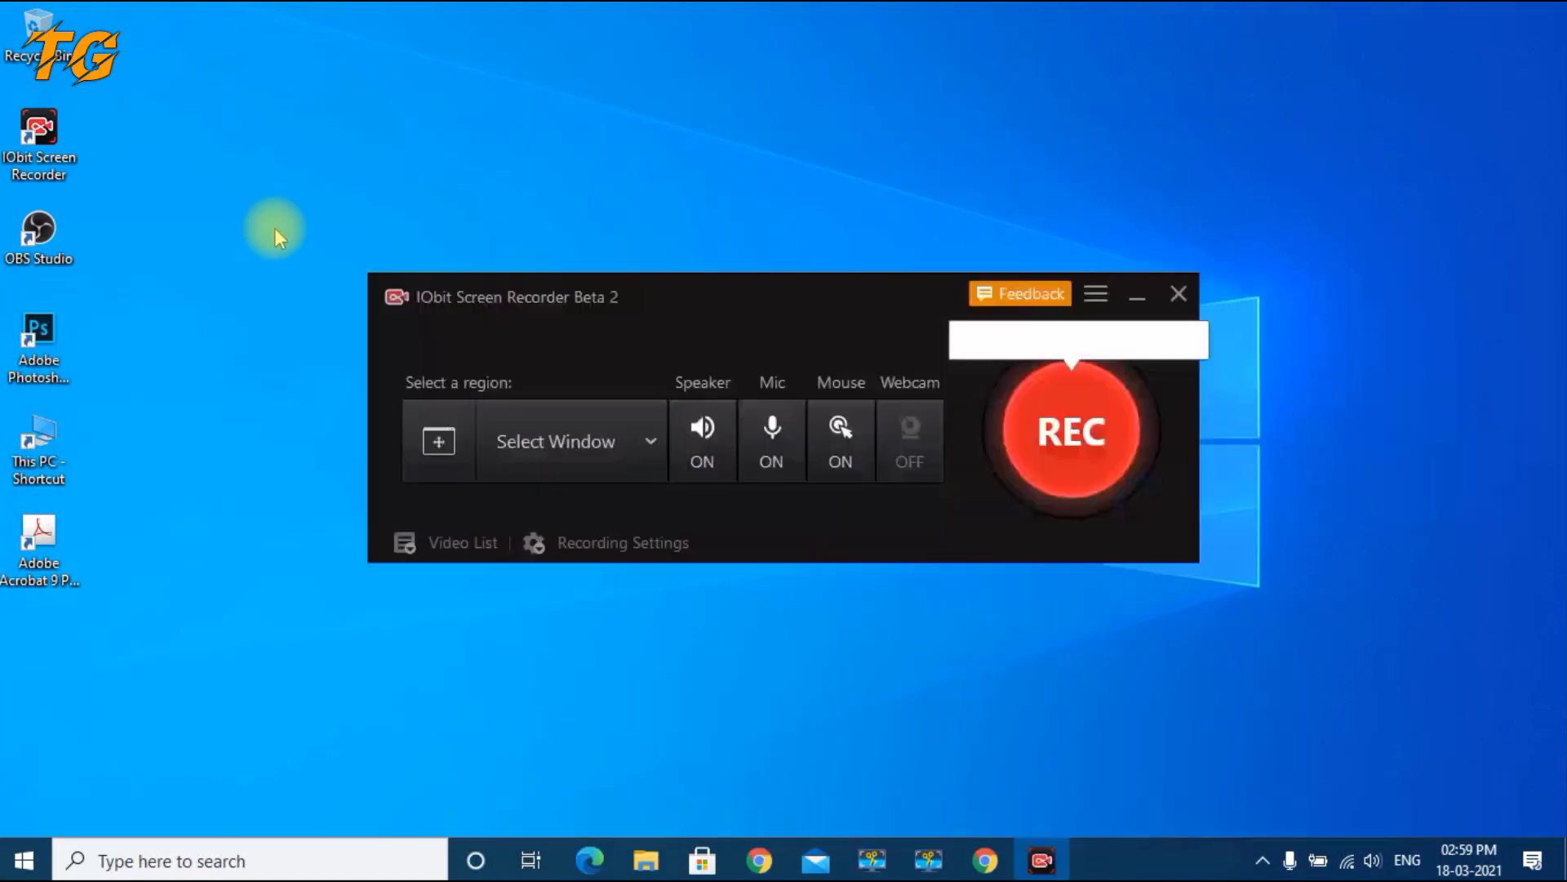
- Try a custom recording region of about 609 x 543 at the desktop's upper-left area, and discard it
left_click(618, 449)
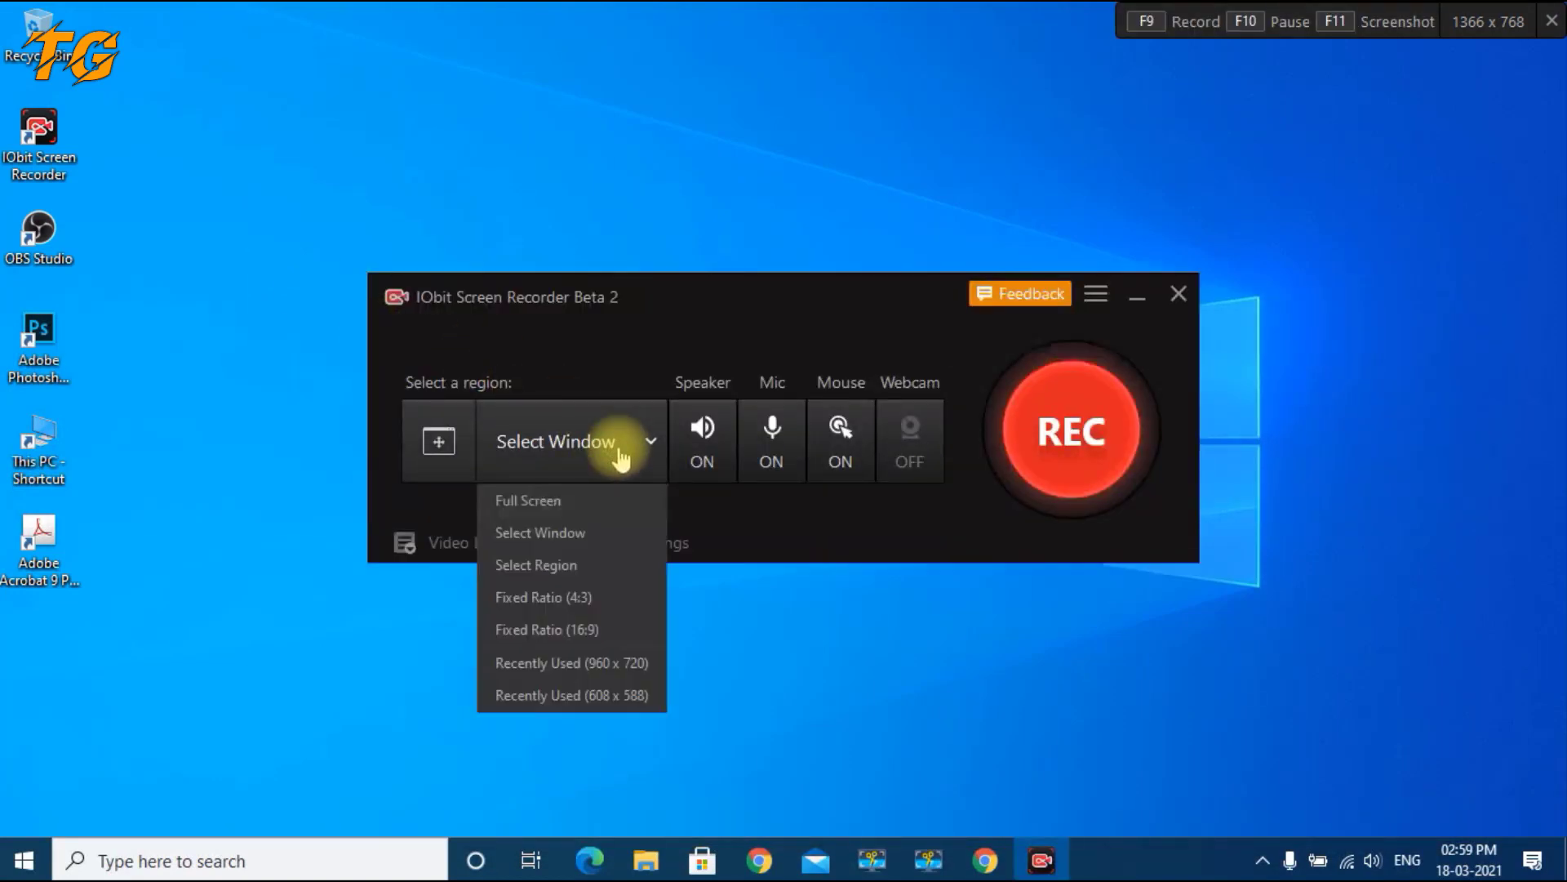
left_click(547, 569)
left_click_drag(167, 170, 702, 629)
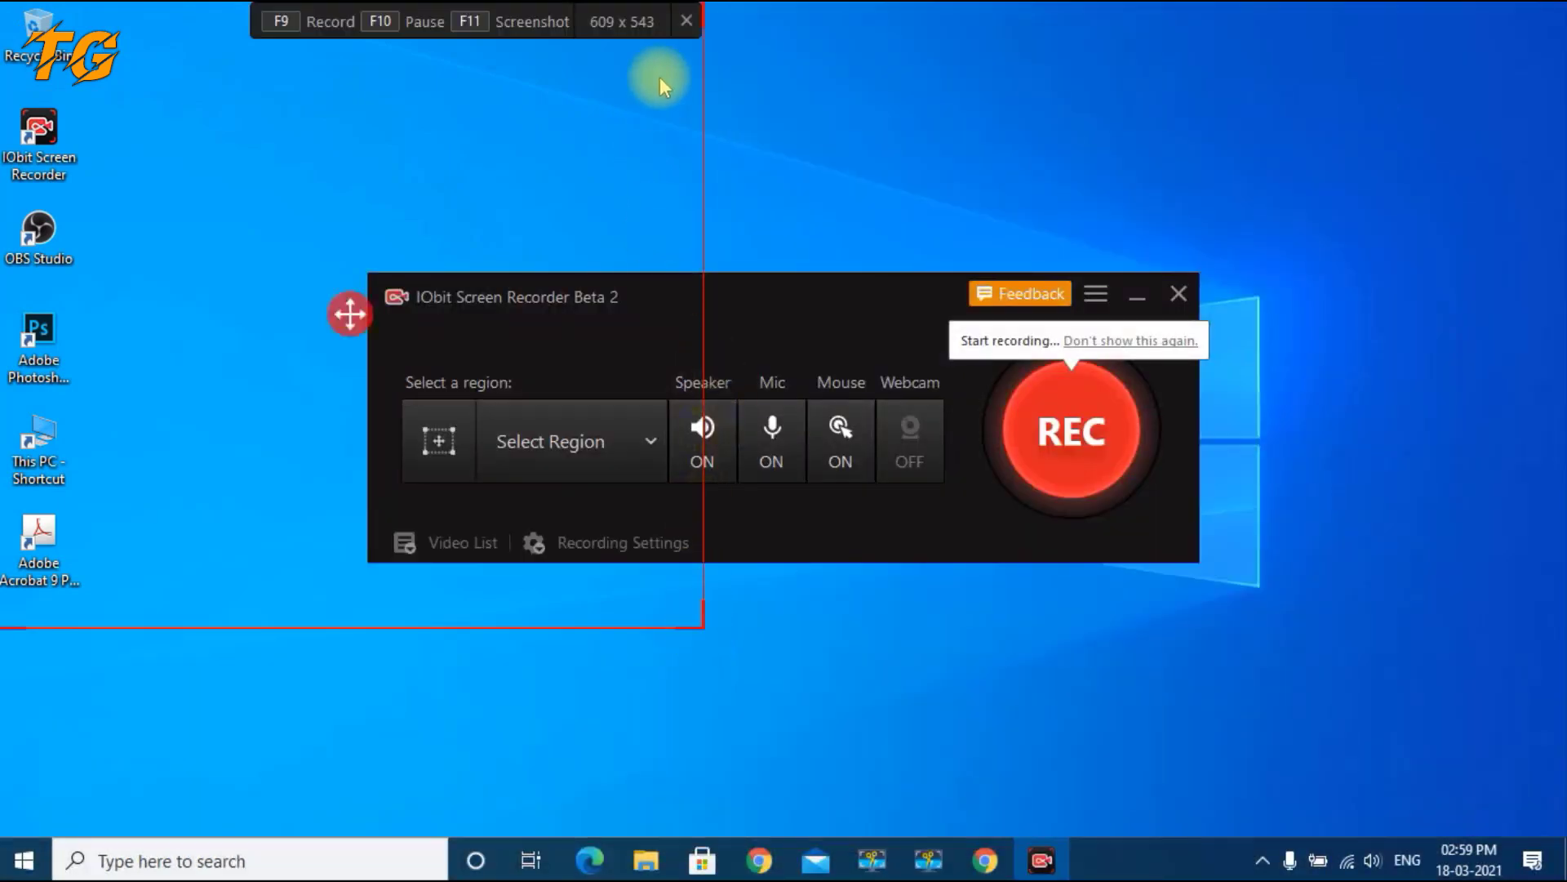
left_click(687, 21)
- Try the Fixed Ratio (4:3) and Fixed Ratio (16:9) recording regions, discarding each to return to Full Screen
left_click(645, 452)
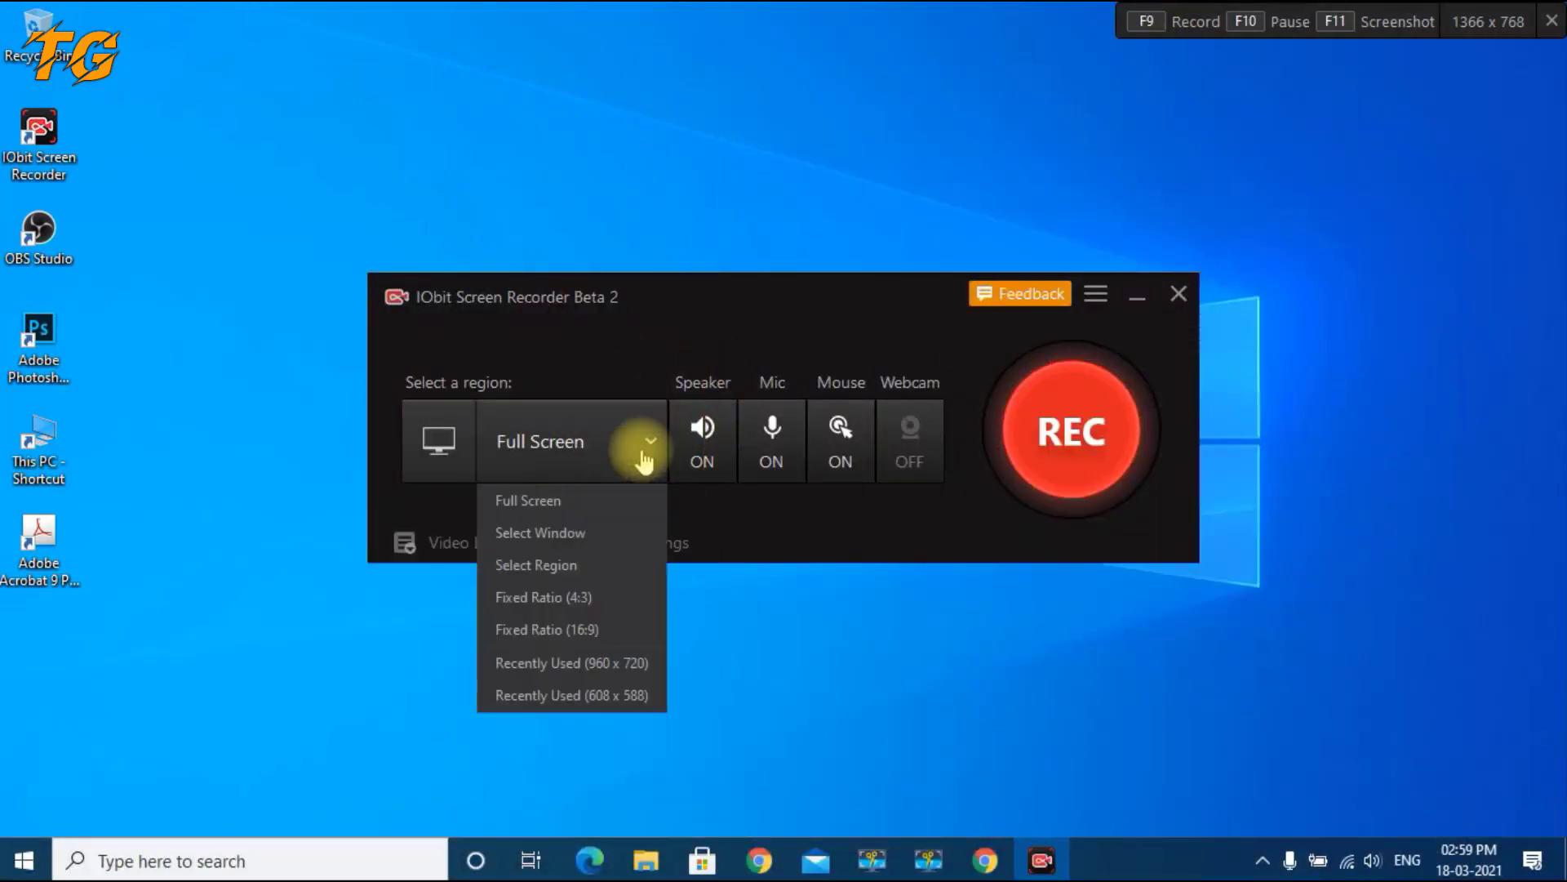
left_click(590, 598)
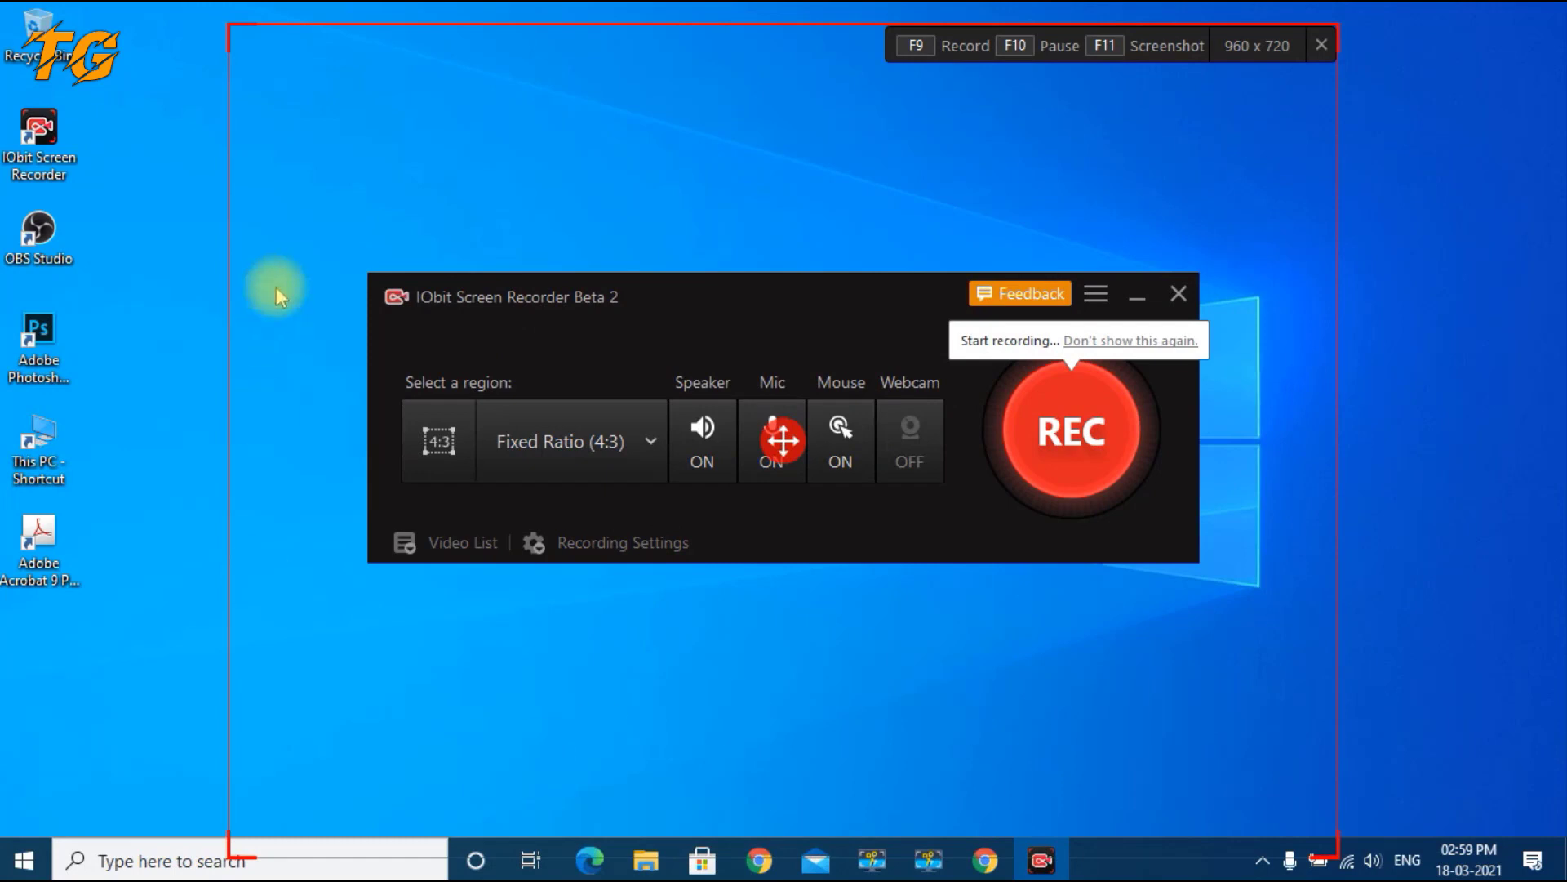
left_click(1321, 45)
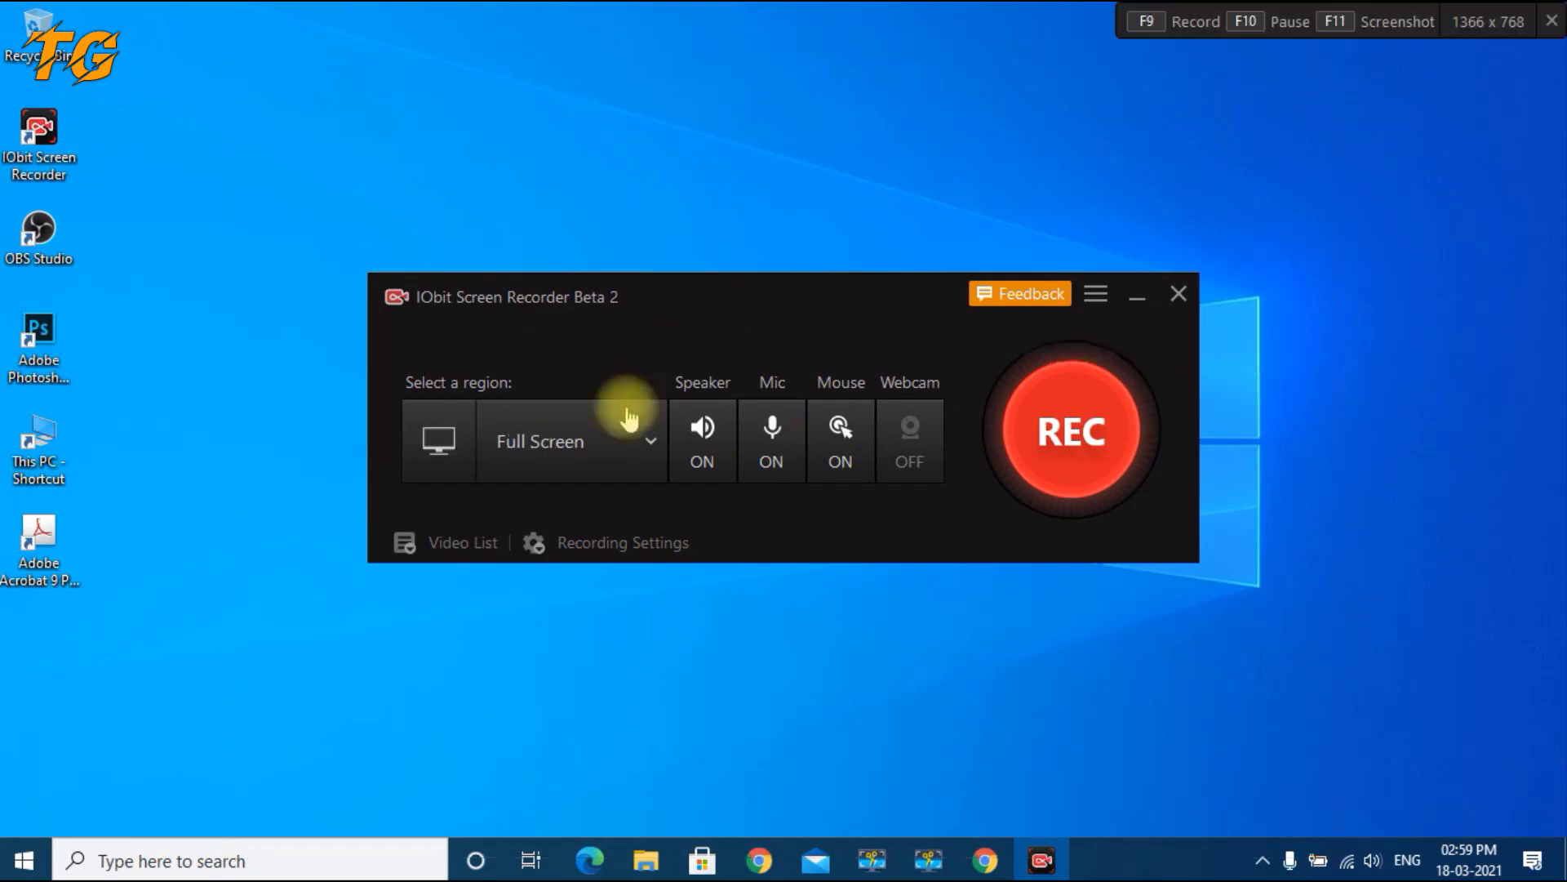
left_click(630, 444)
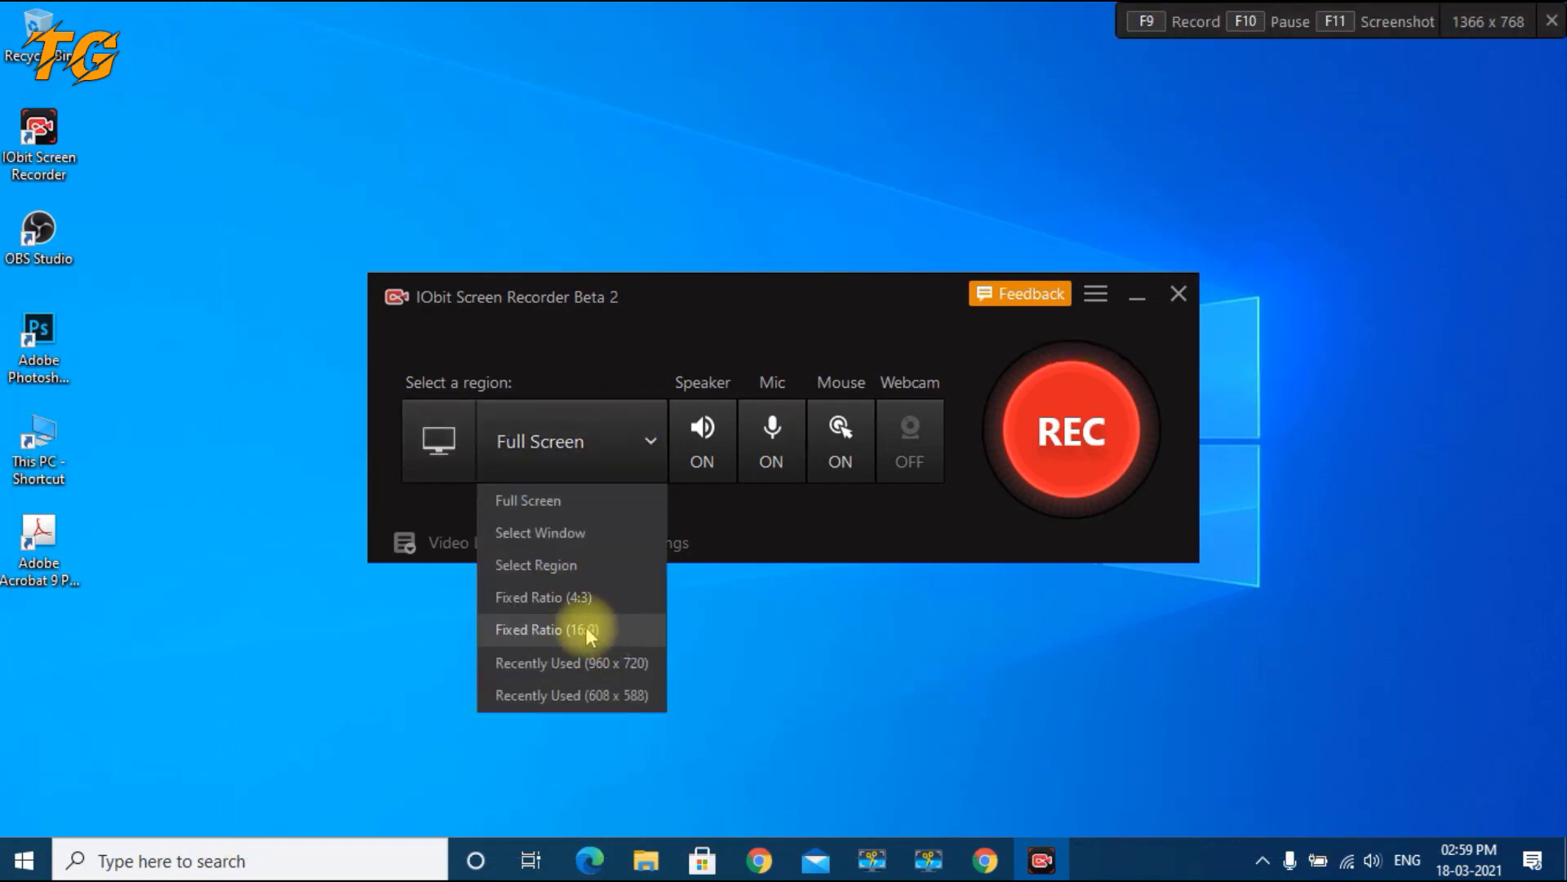
left_click(590, 635)
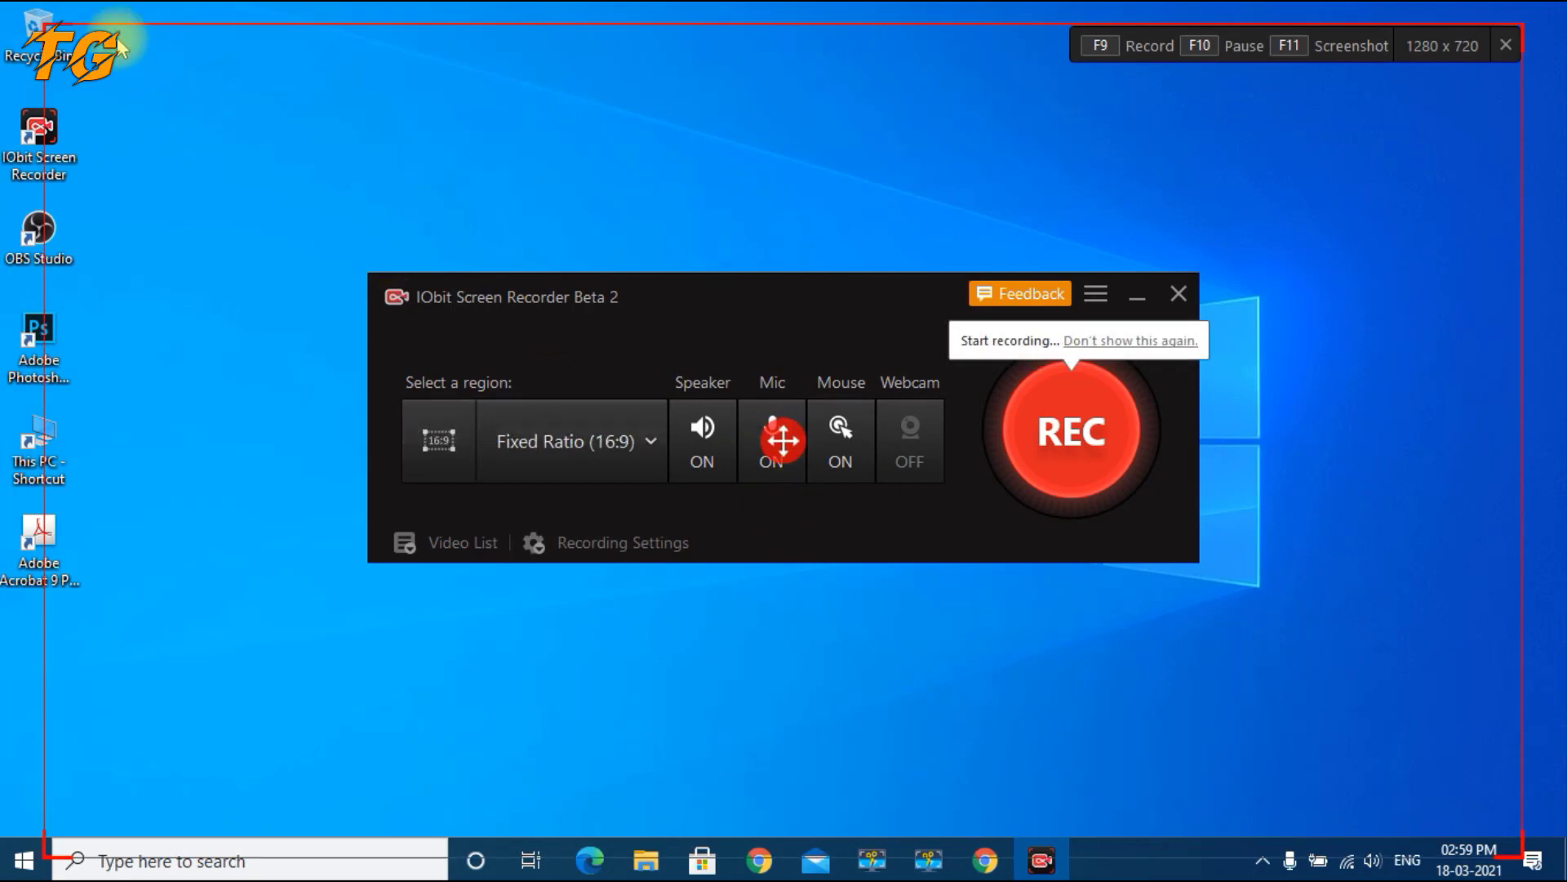
left_click(1505, 46)
left_click(626, 457)
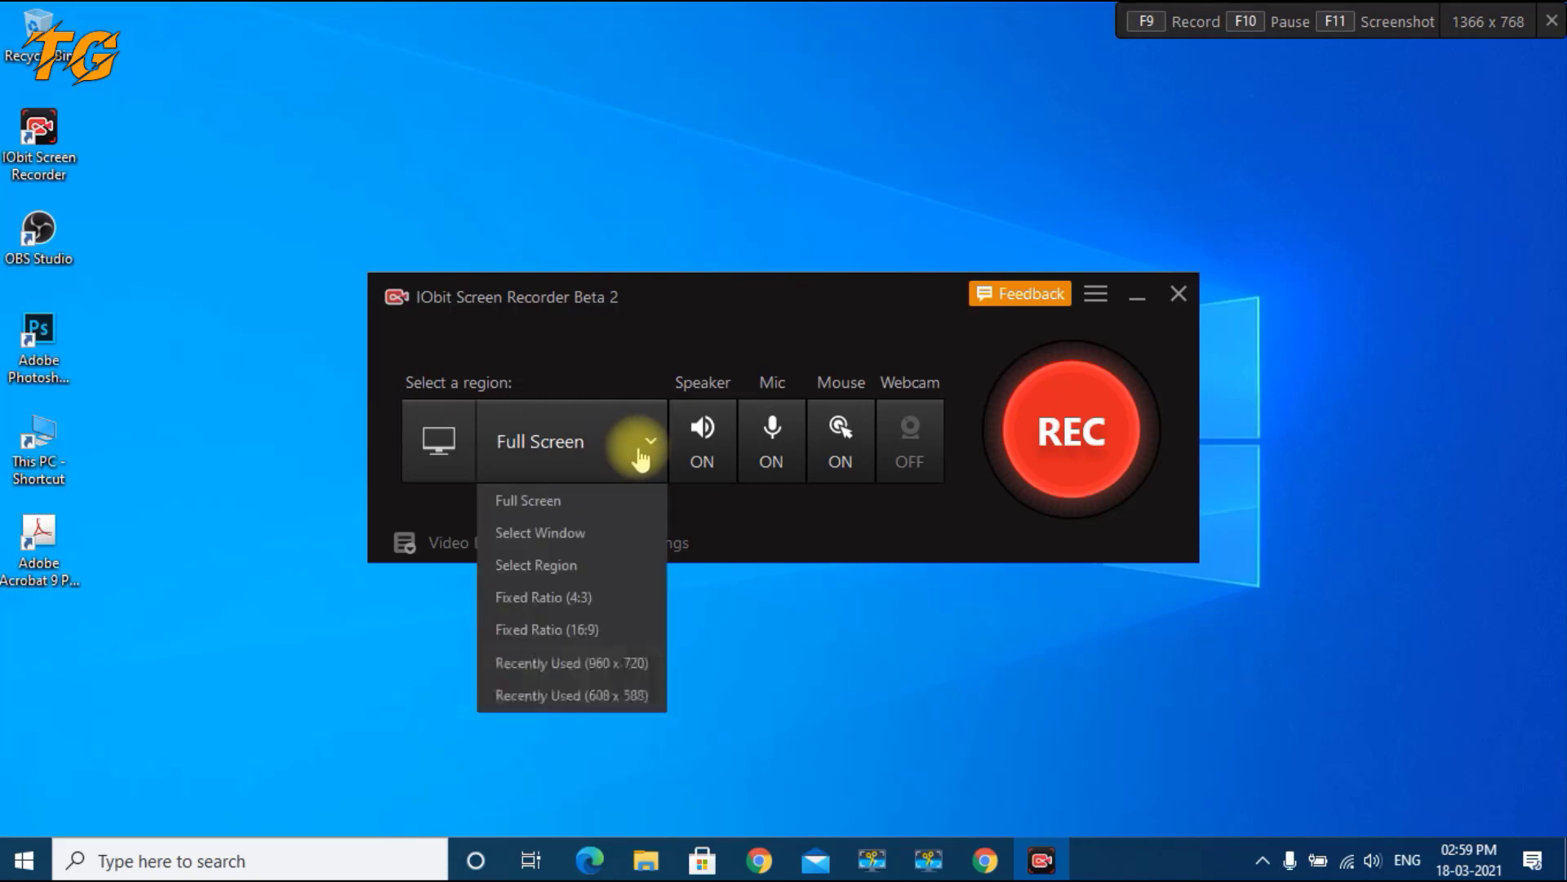
left_click(649, 369)
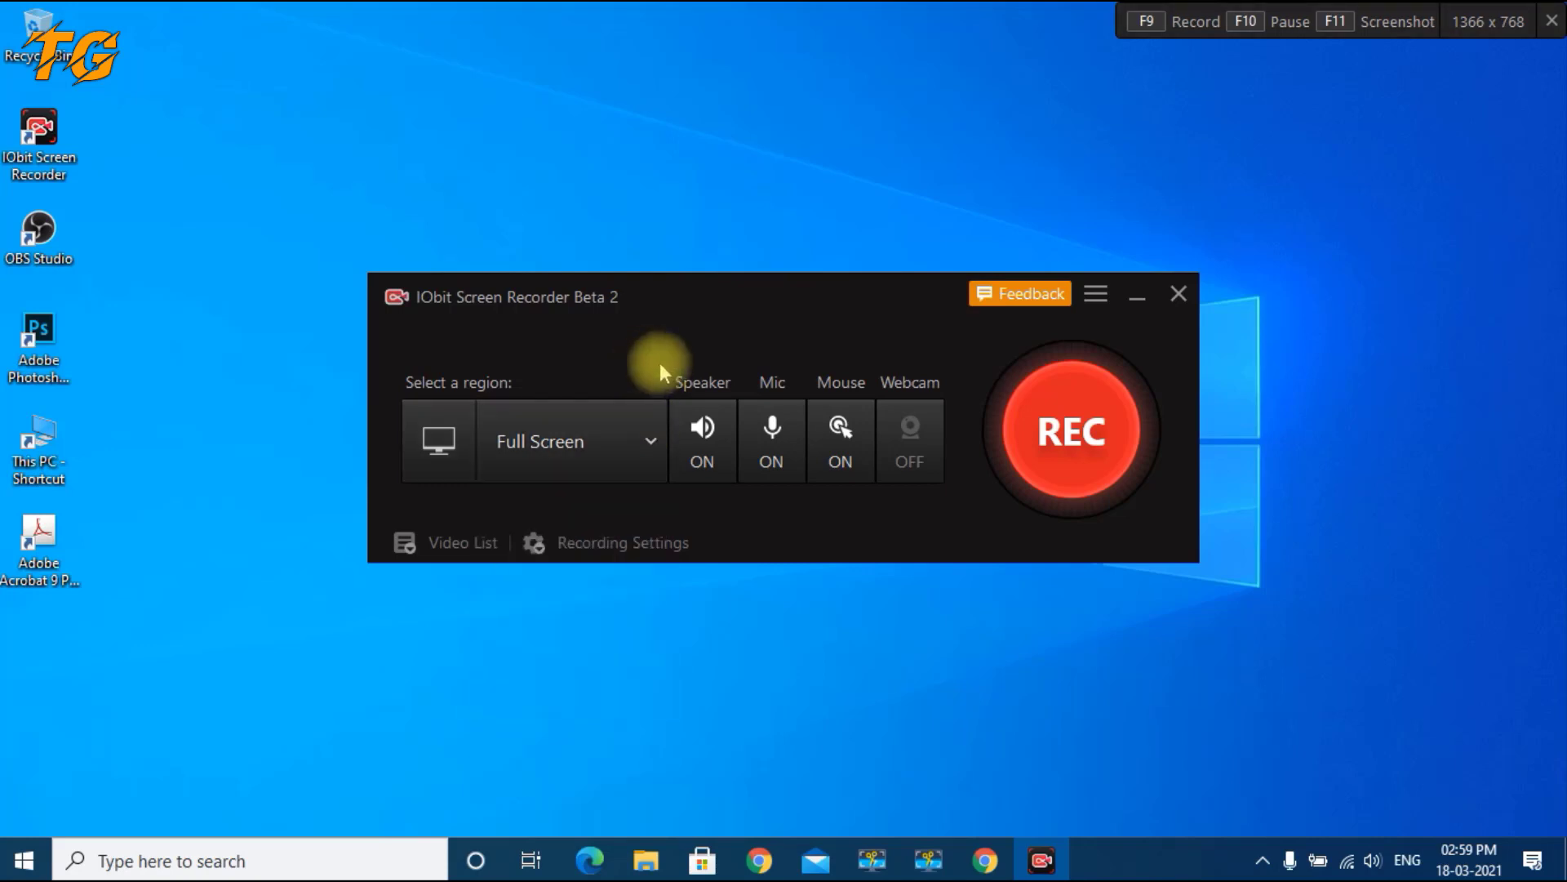
- Try toggling speaker, microphone and webcam recording, leaving speaker and microphone on and webcam off
left_click(706, 460)
left_click(706, 461)
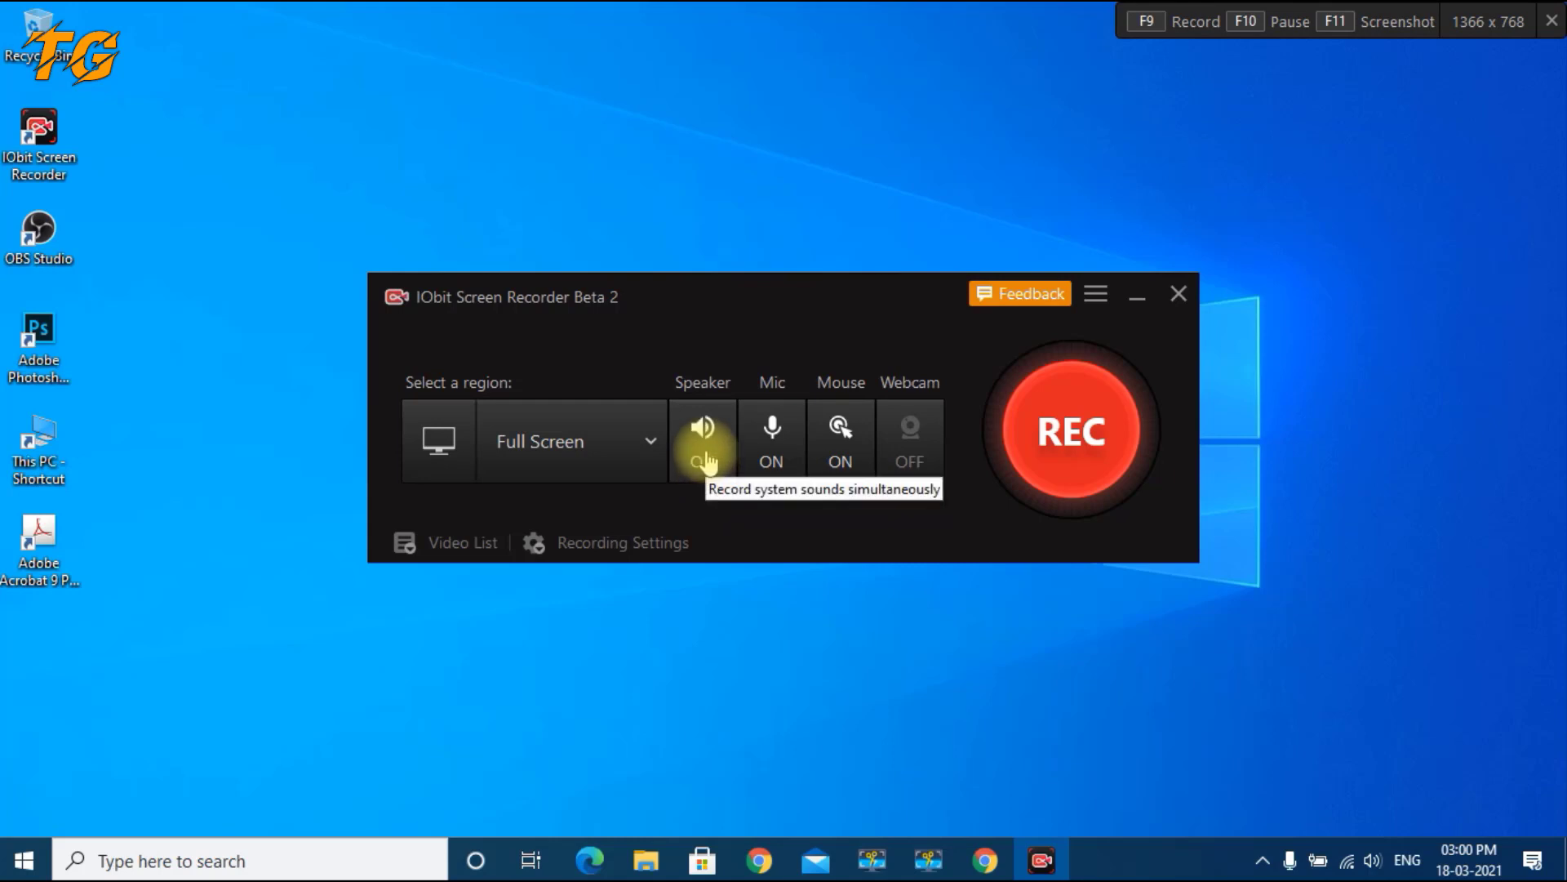
left_click(779, 462)
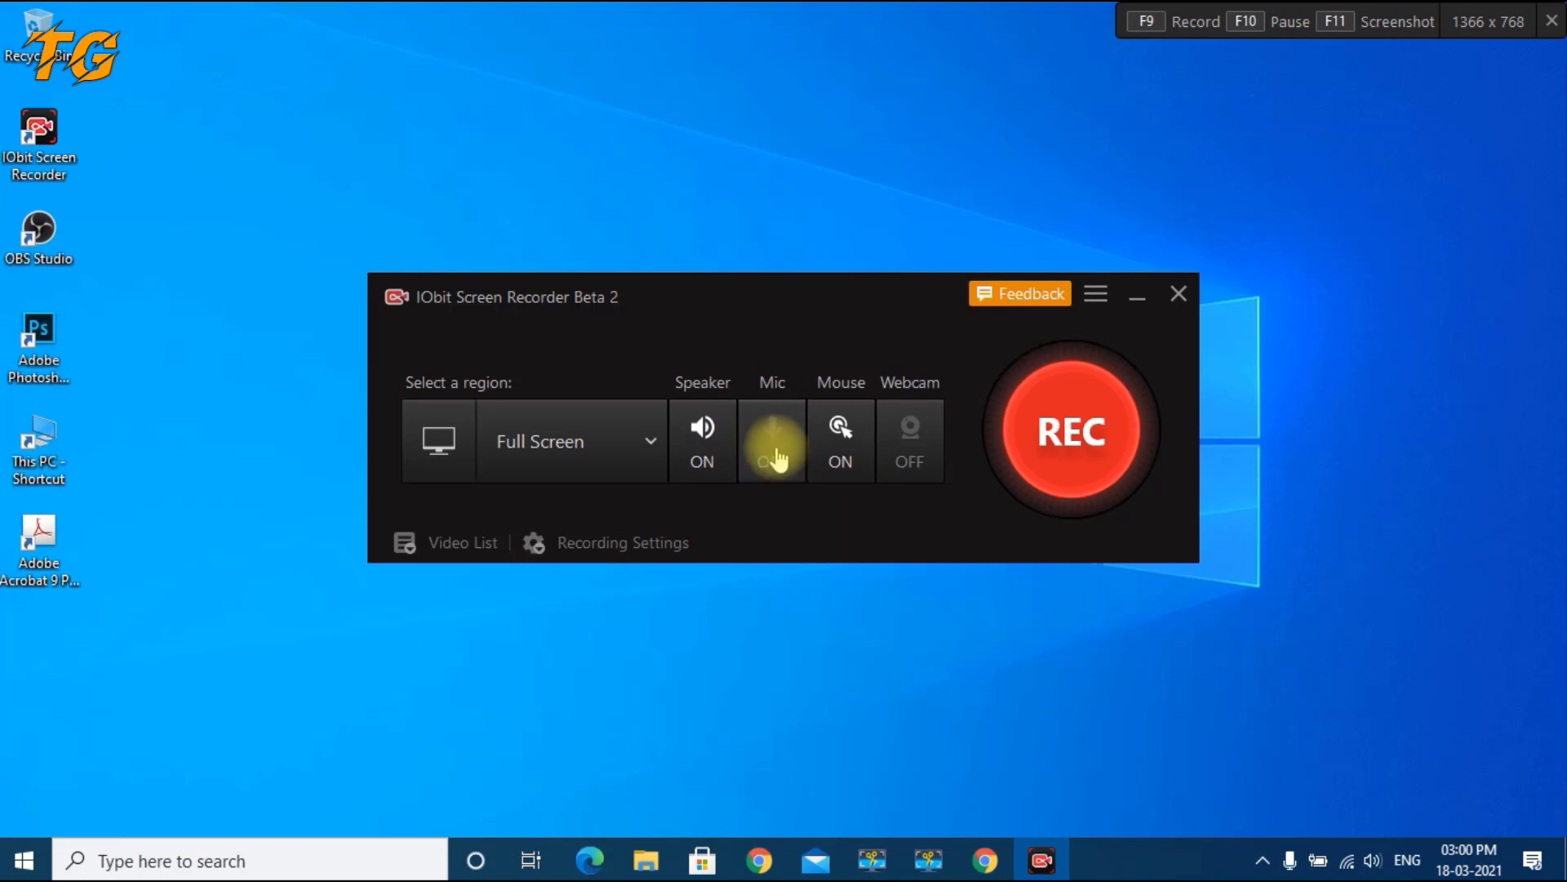
left_click(779, 461)
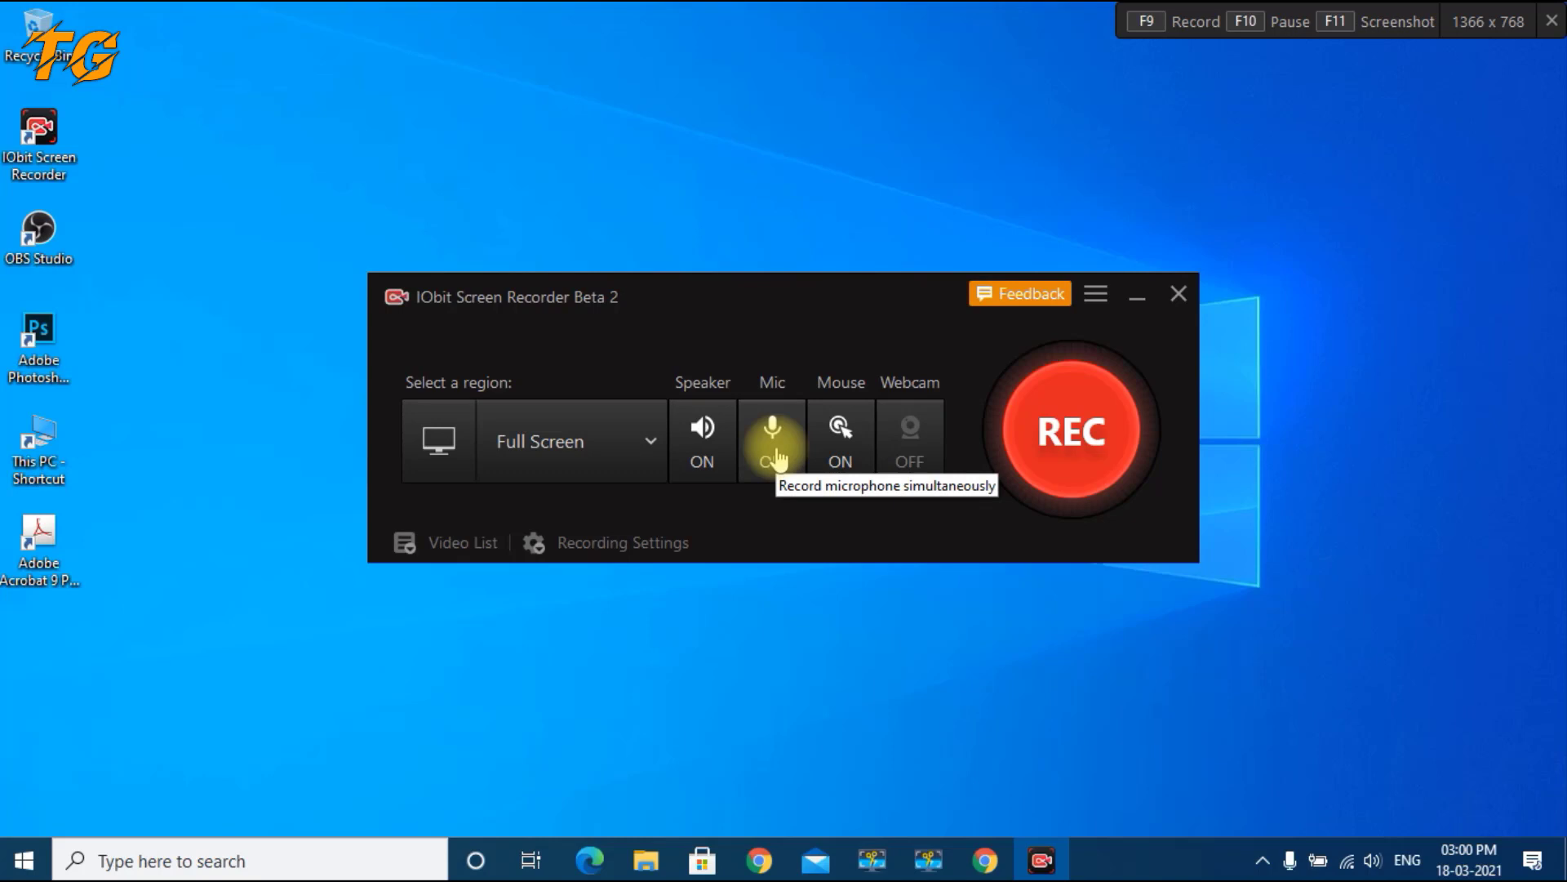
left_click(779, 459)
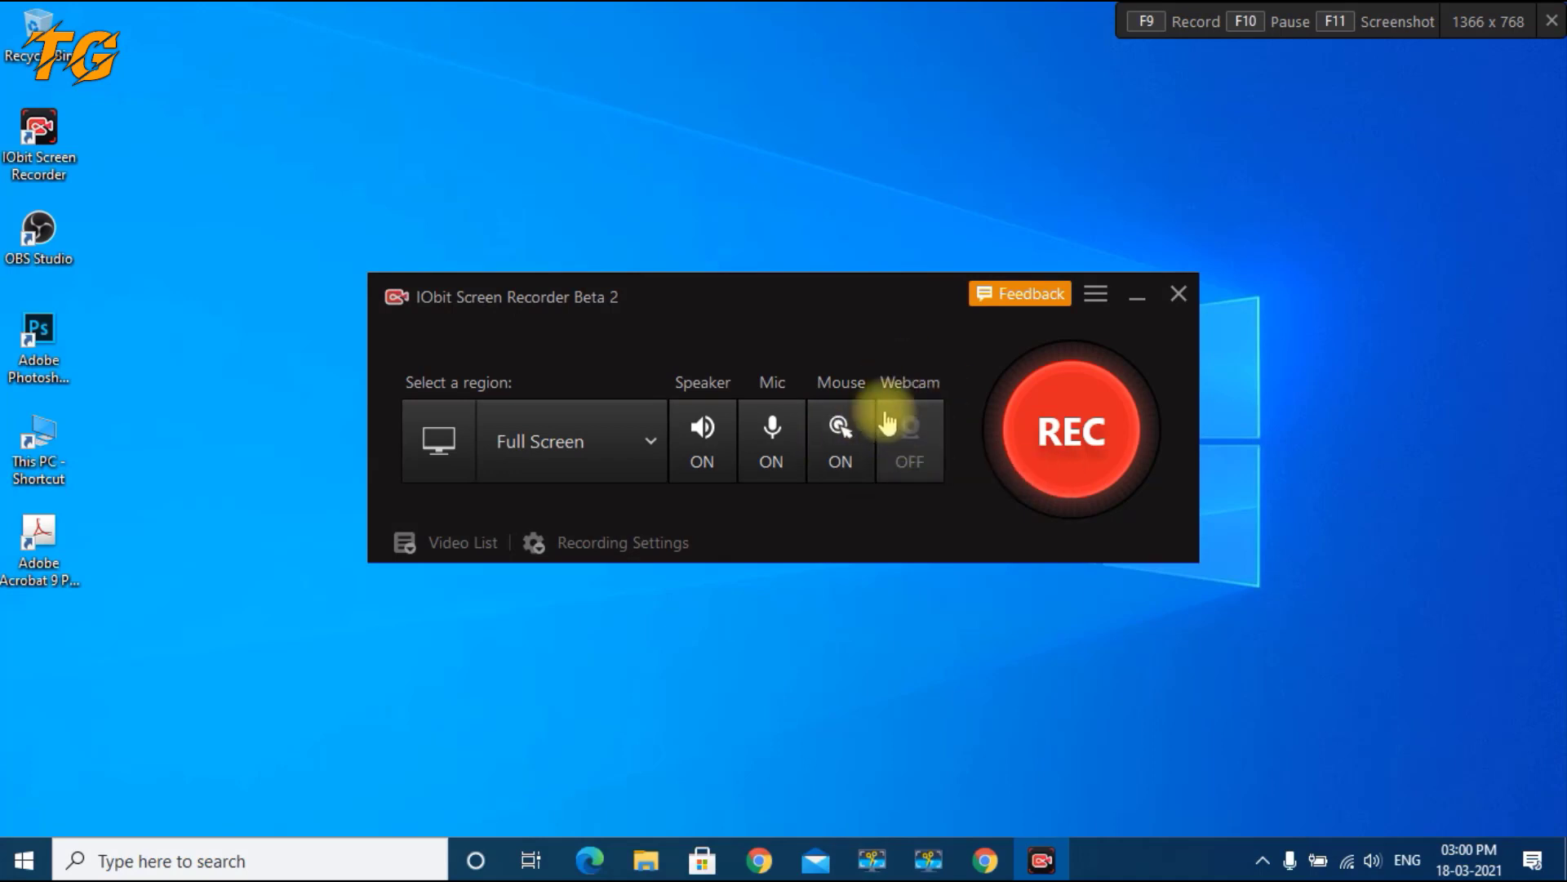
left_click(908, 447)
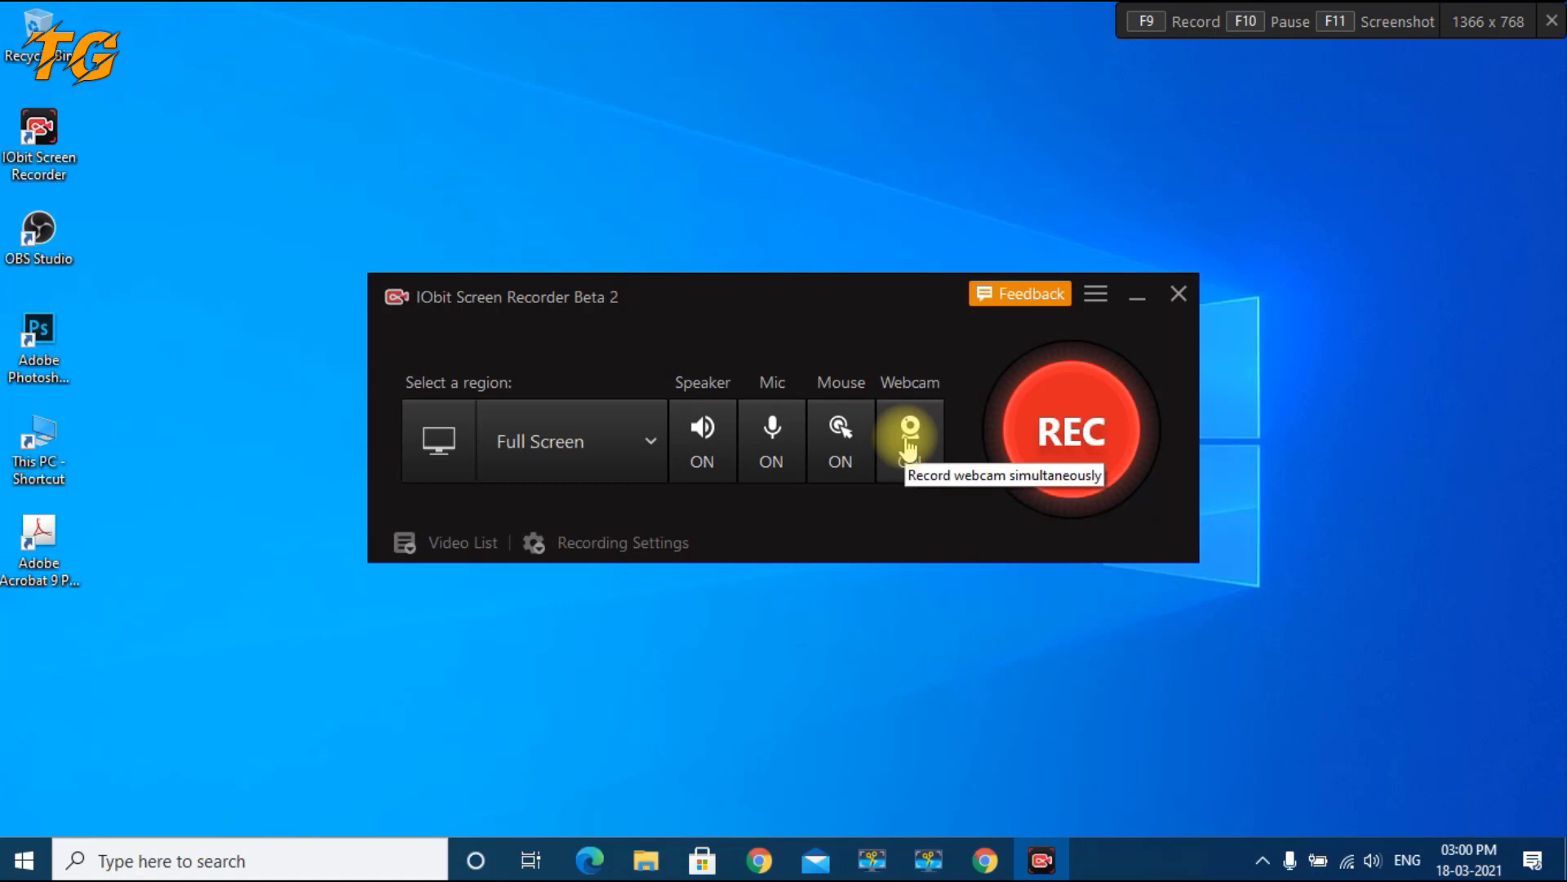
left_click(919, 455)
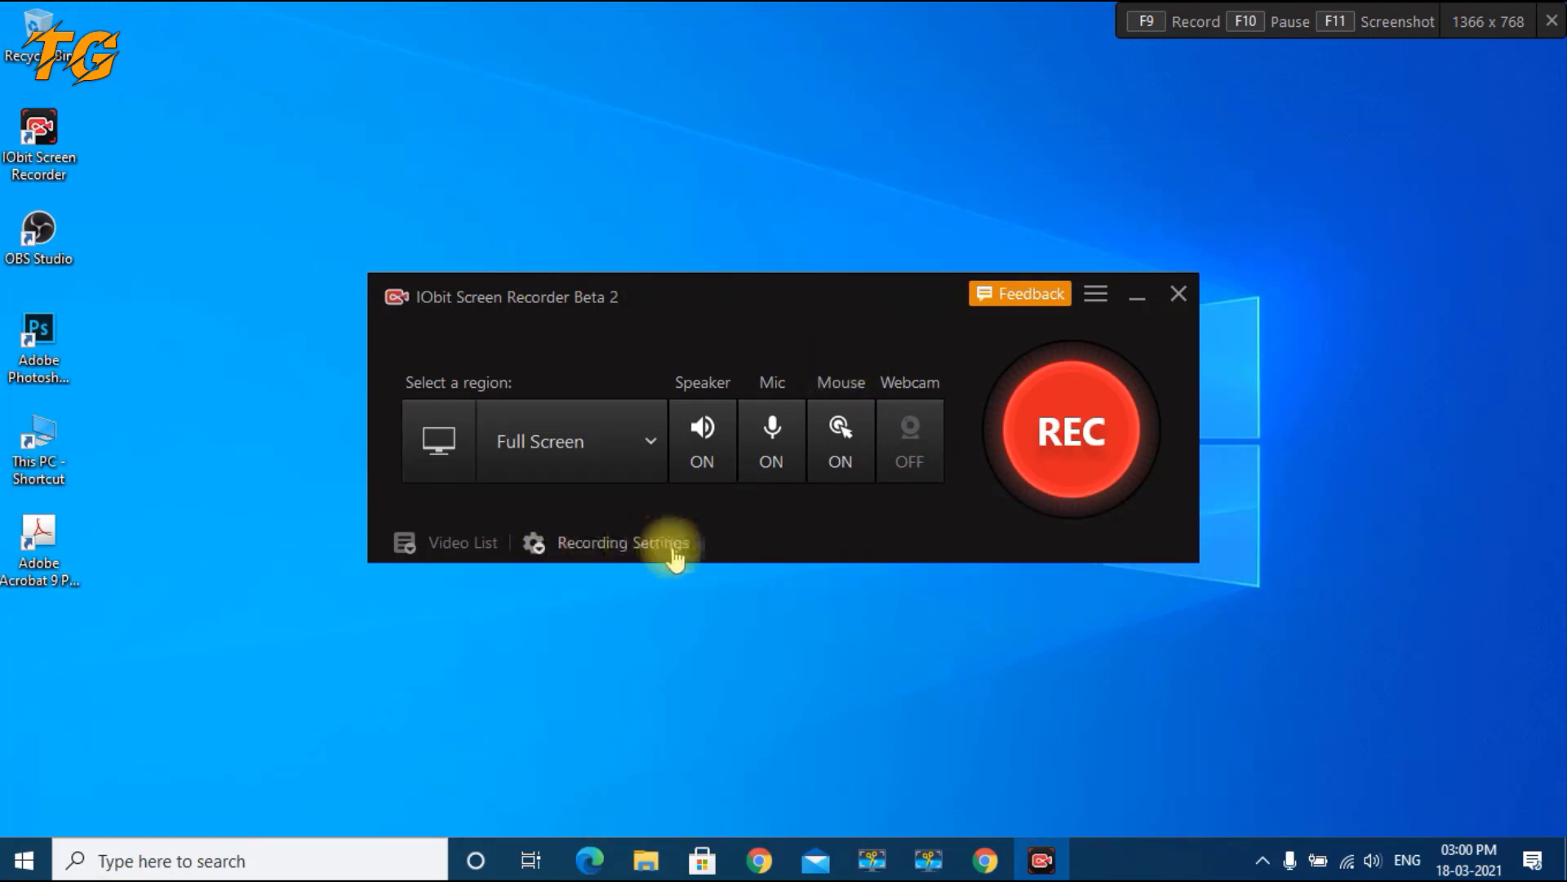
- Examine the recording settings for the save folder, video size, video format and audio bit rate options
left_click(632, 545)
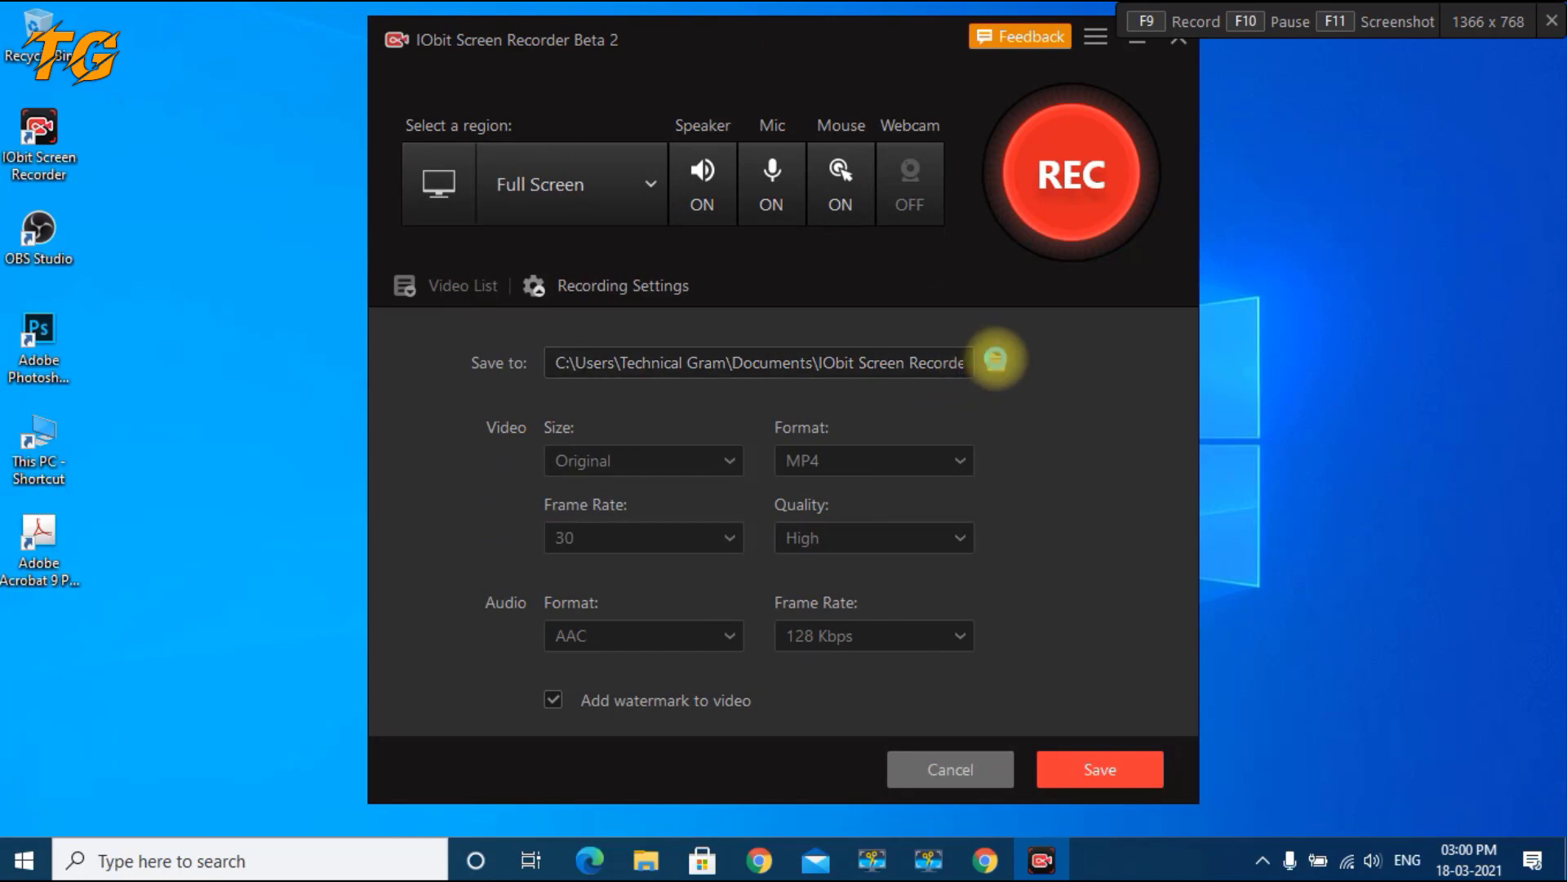
left_click(995, 361)
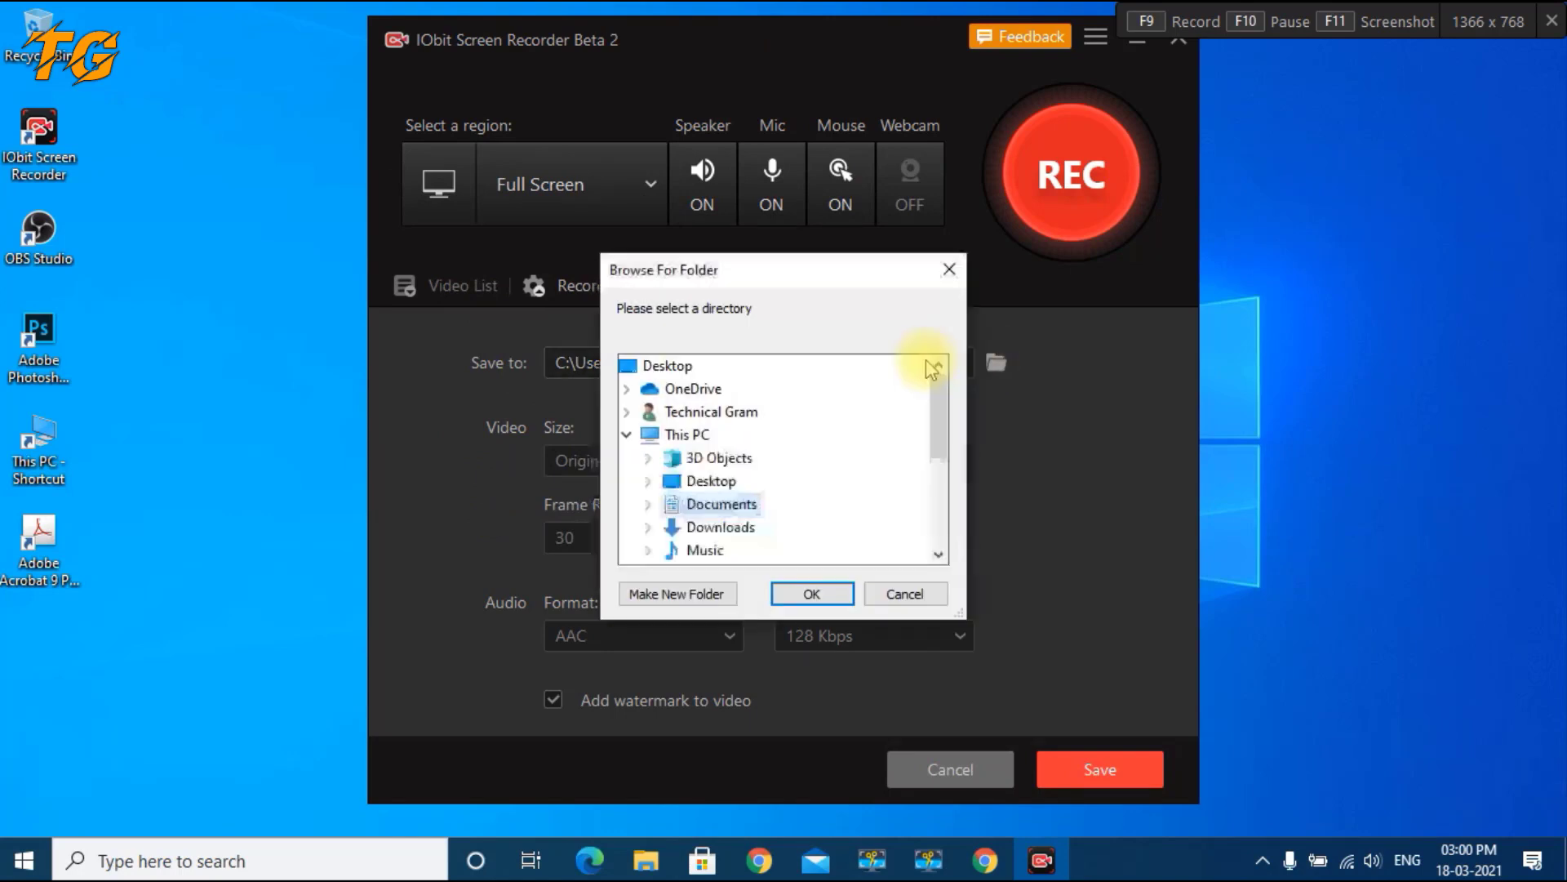
left_click(945, 272)
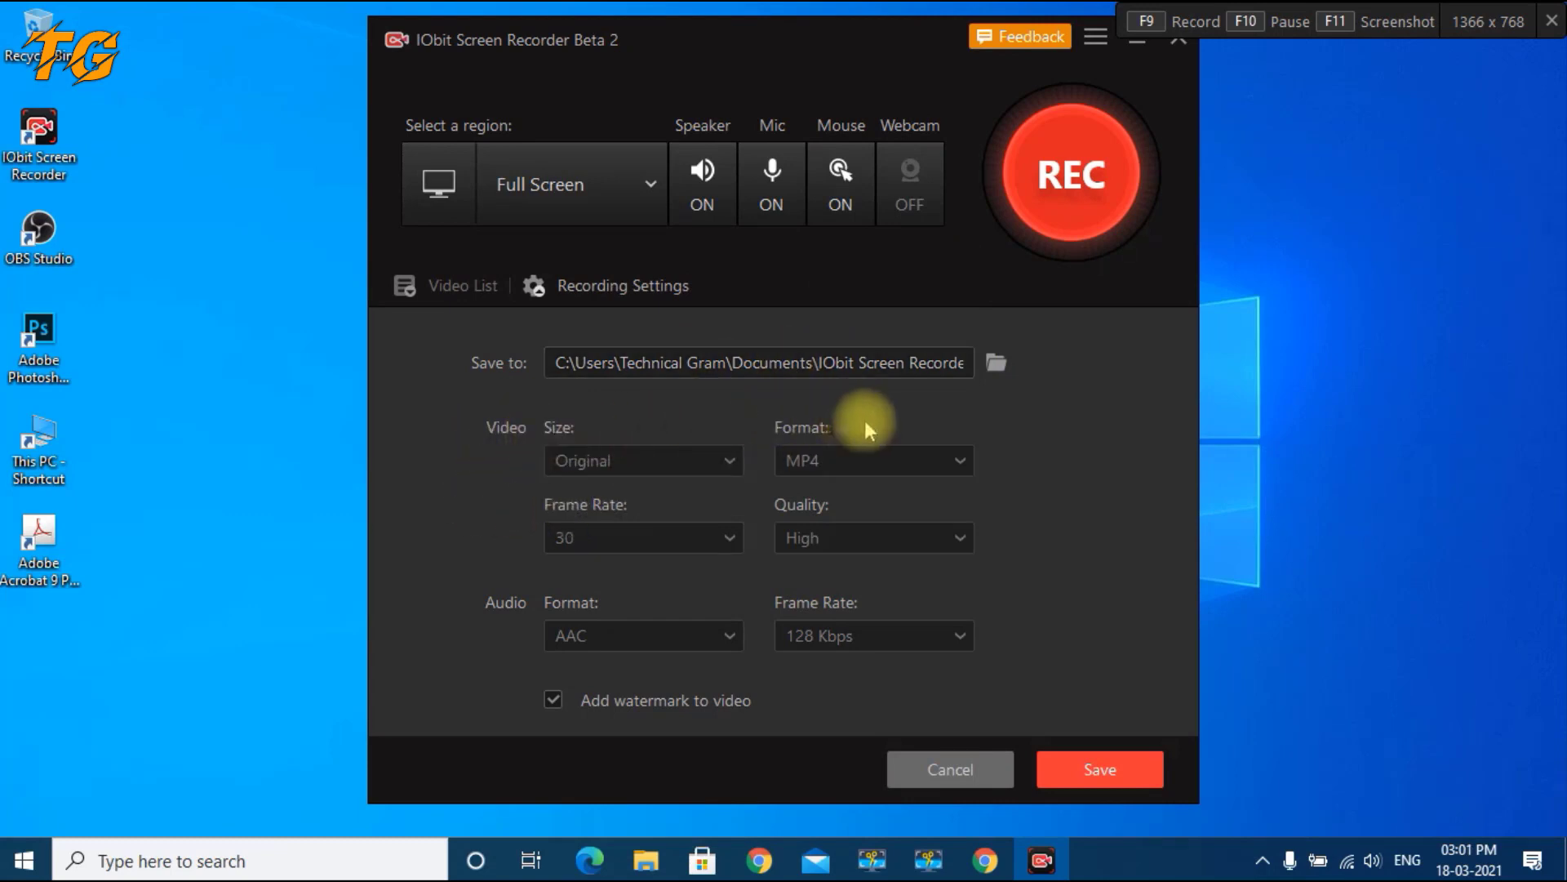
left_click(692, 462)
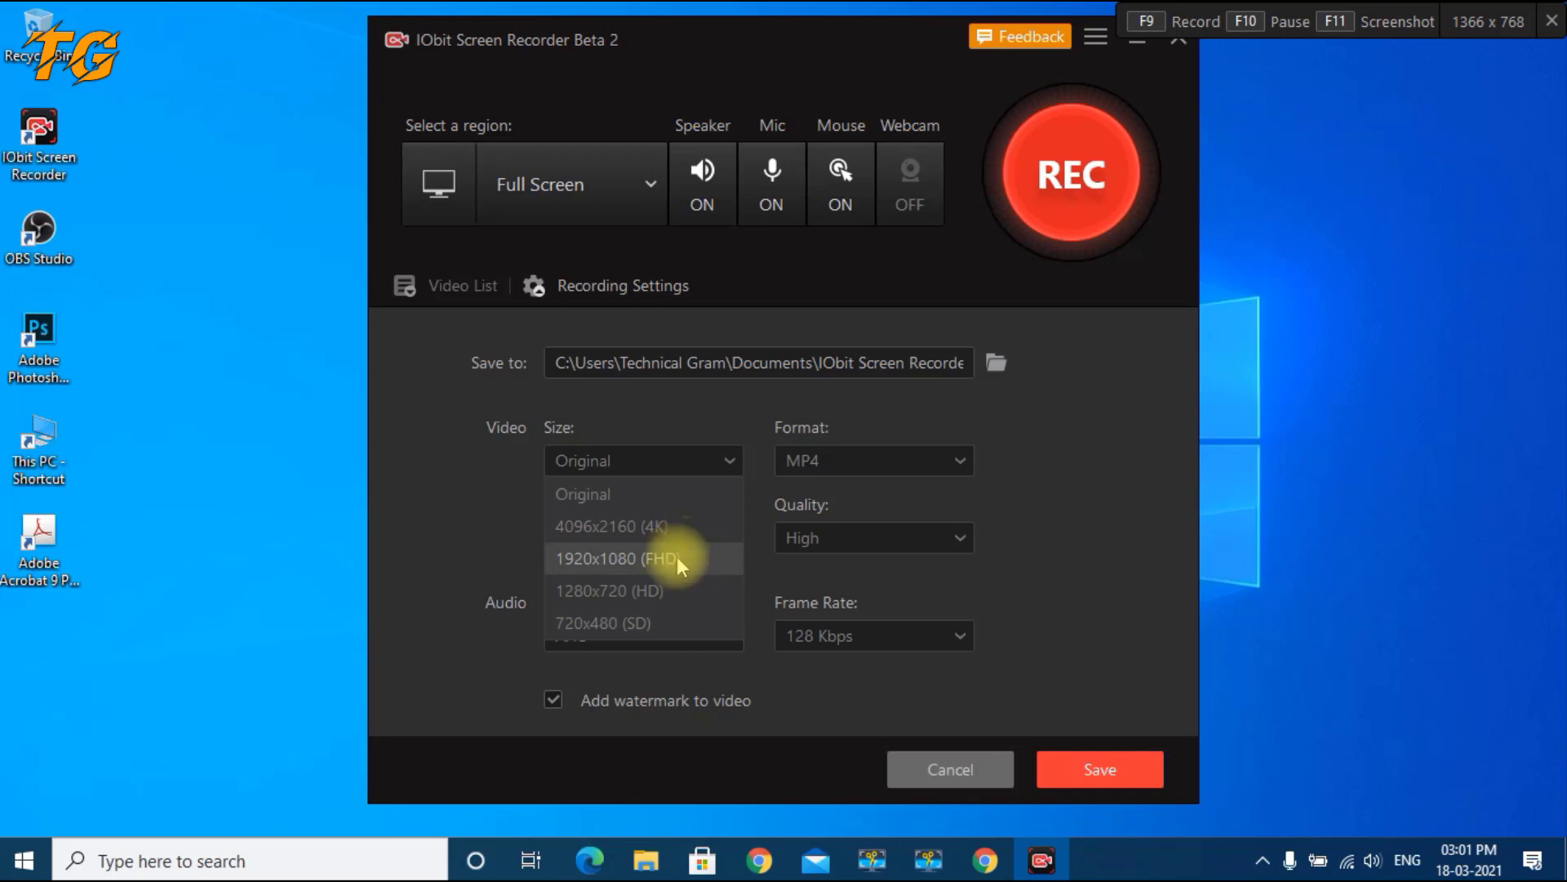
left_click(502, 487)
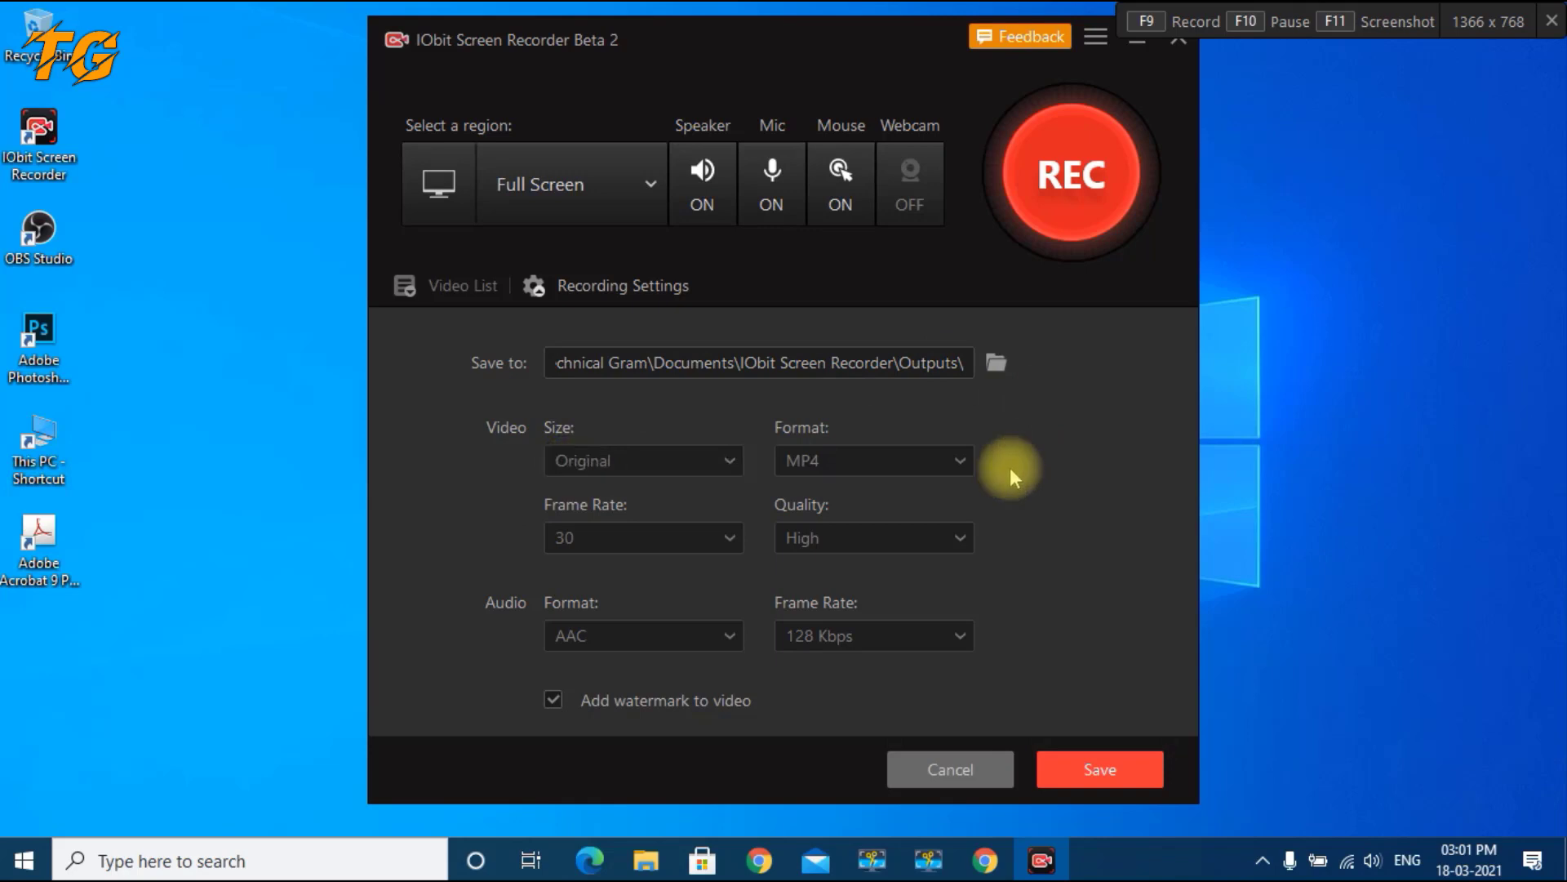
left_click(957, 462)
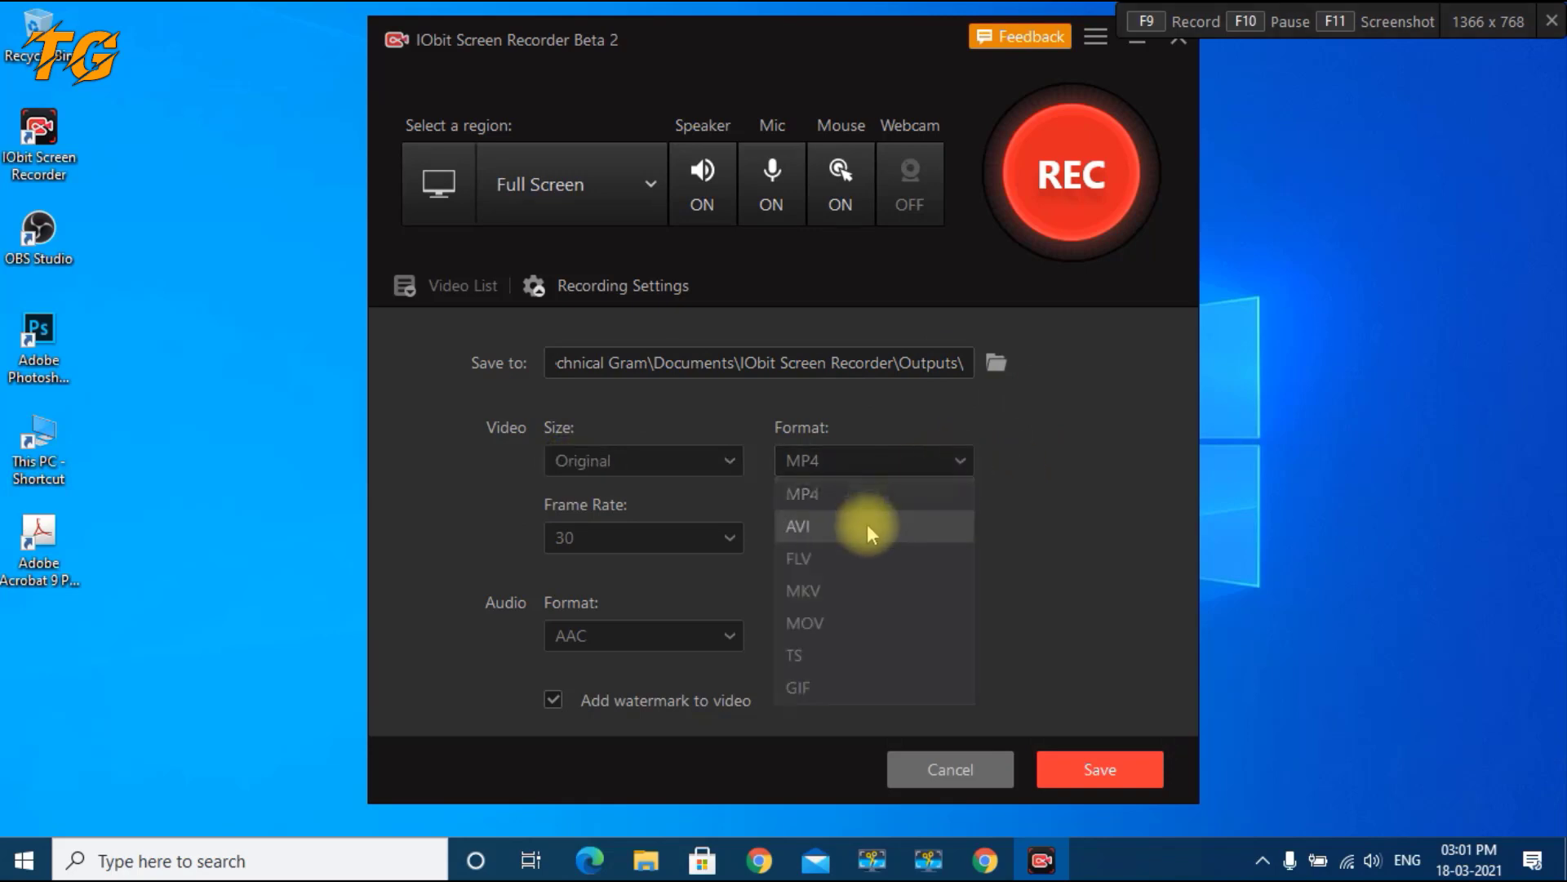
left_click(1031, 549)
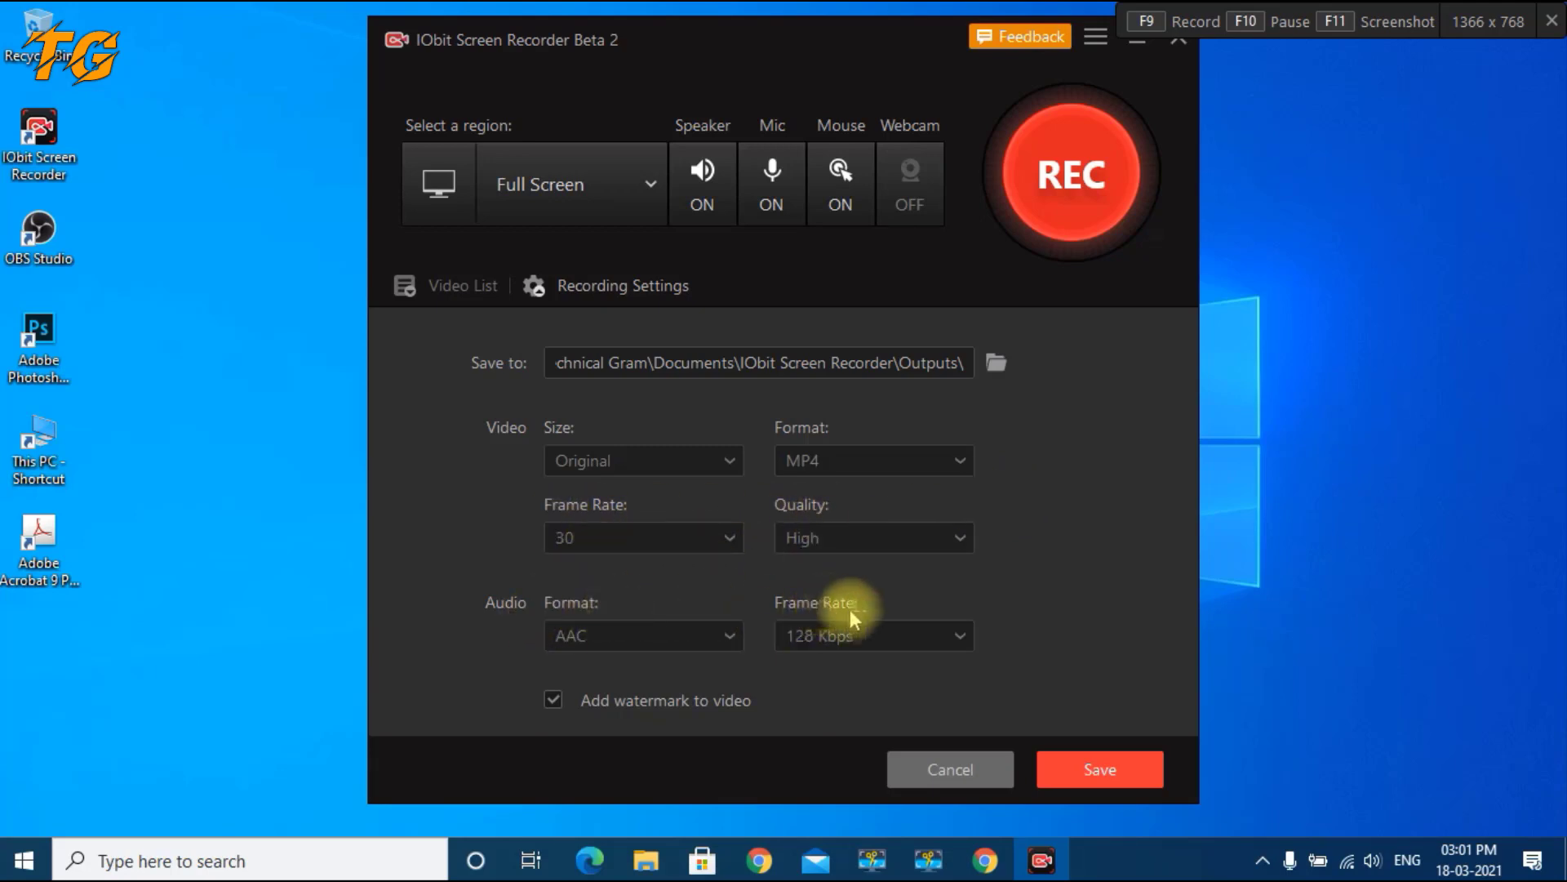
left_click(952, 634)
left_click(954, 640)
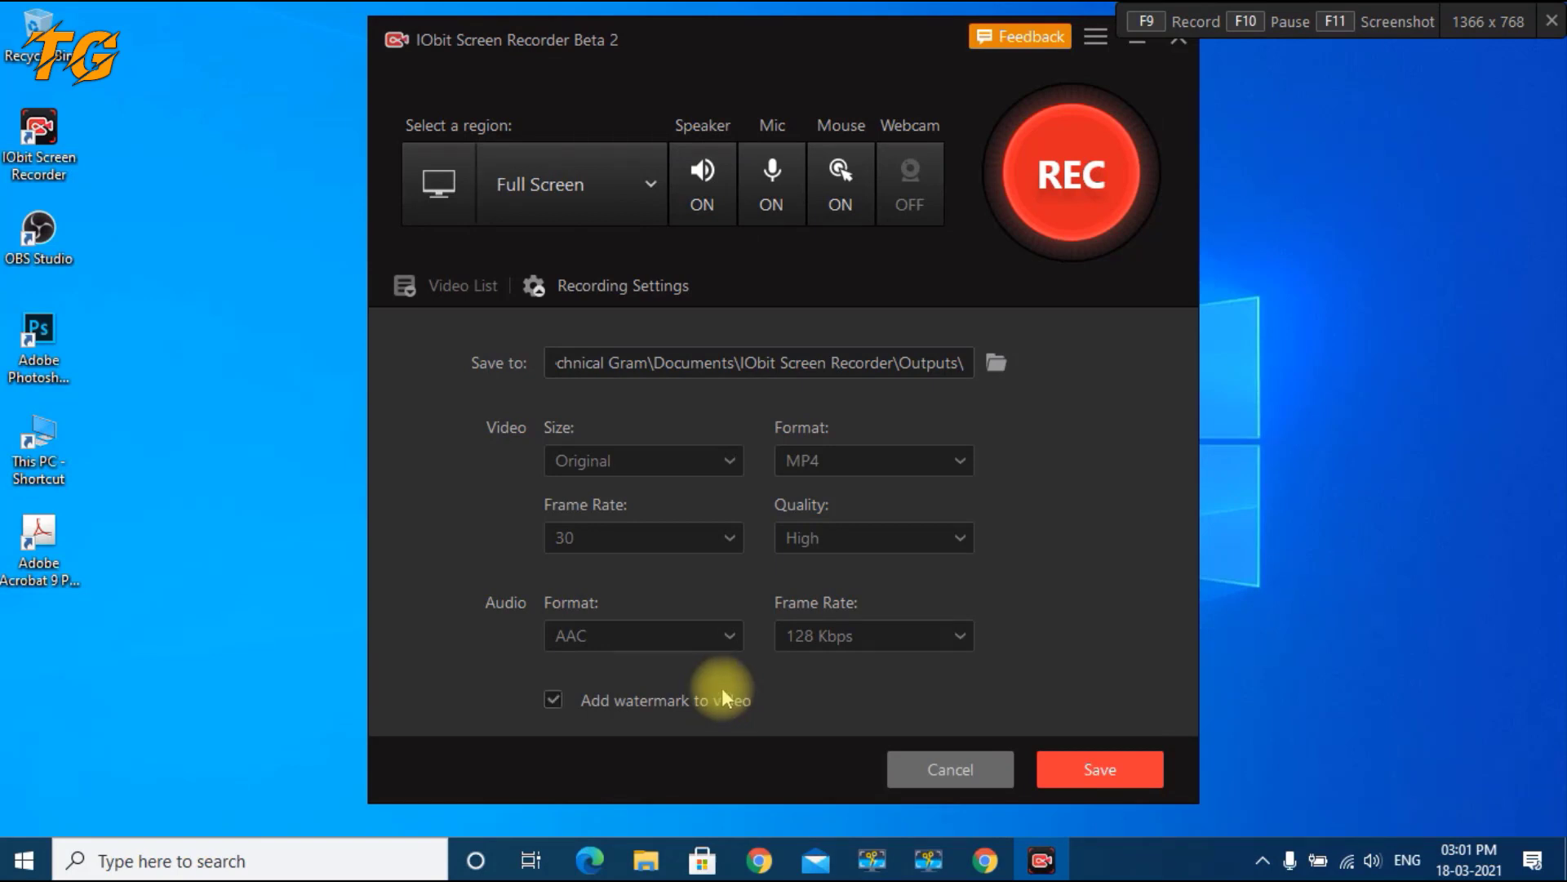
- Disable adding a watermark to the video and save the recording settings
left_click(547, 699)
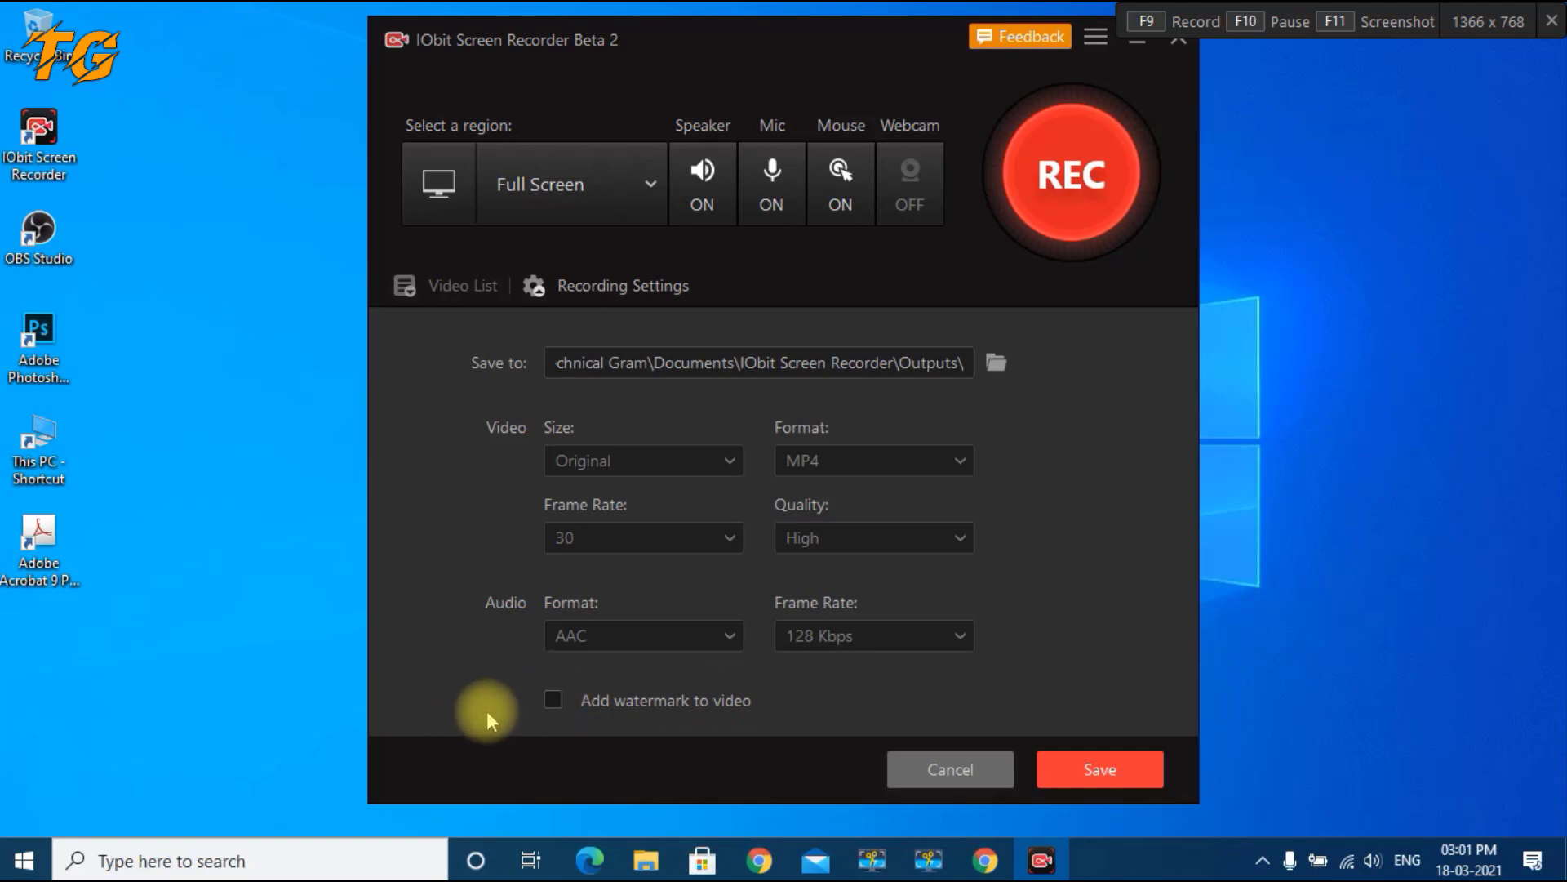
left_click(1102, 770)
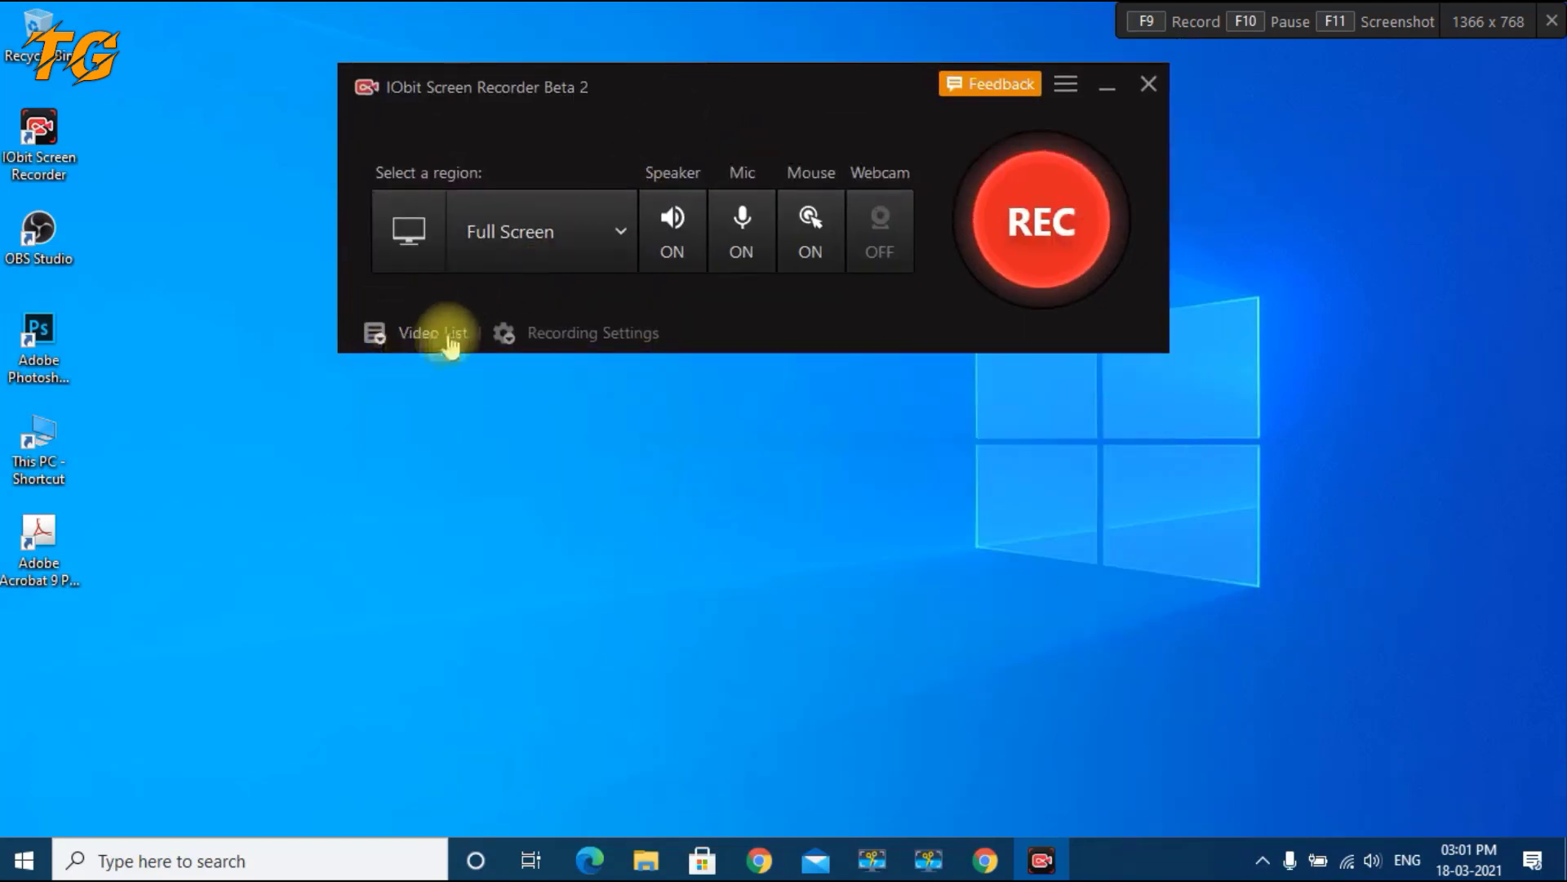
- View the list of recorded videos and the list of saved screenshots
left_click(375, 335)
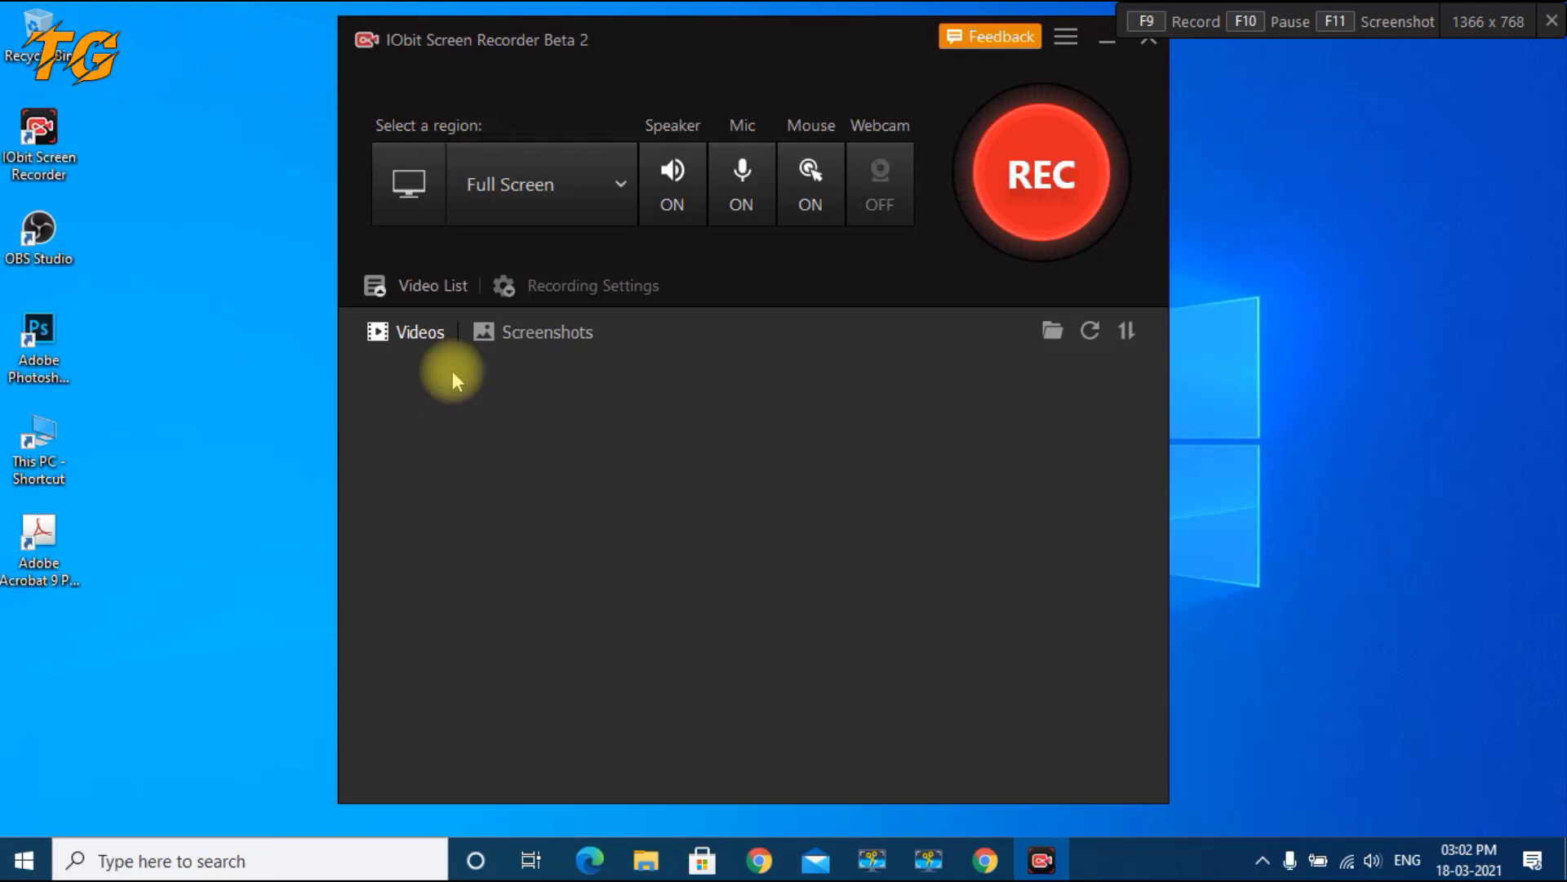
left_click(548, 343)
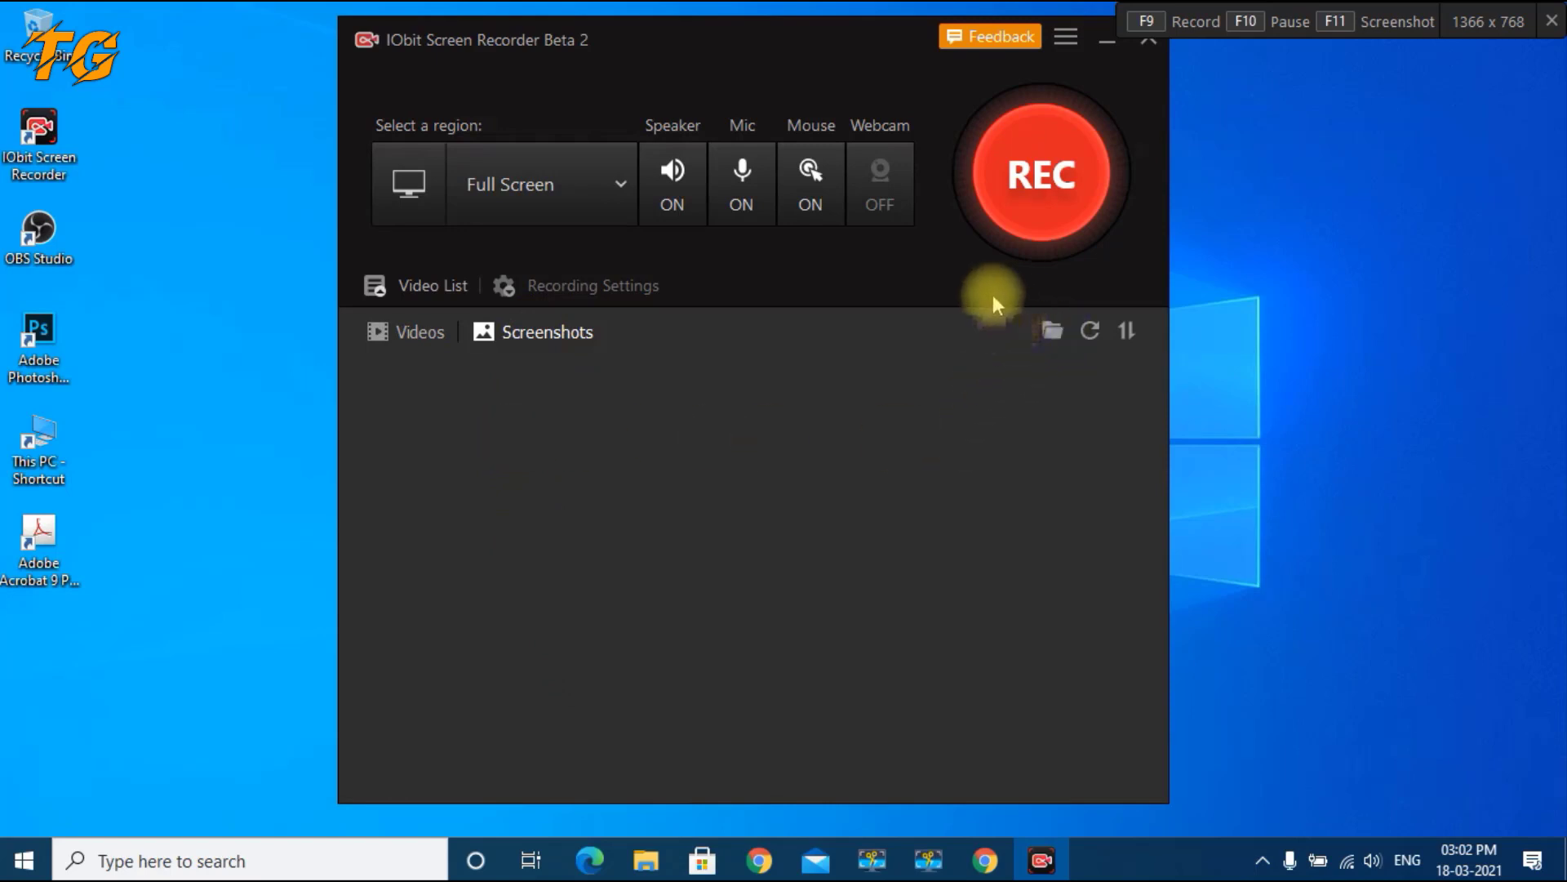
- Check the folder that holds the screenshots, collapse the video list and move the recorder window lower on the desktop
left_click(1053, 330)
left_click(1547, 10)
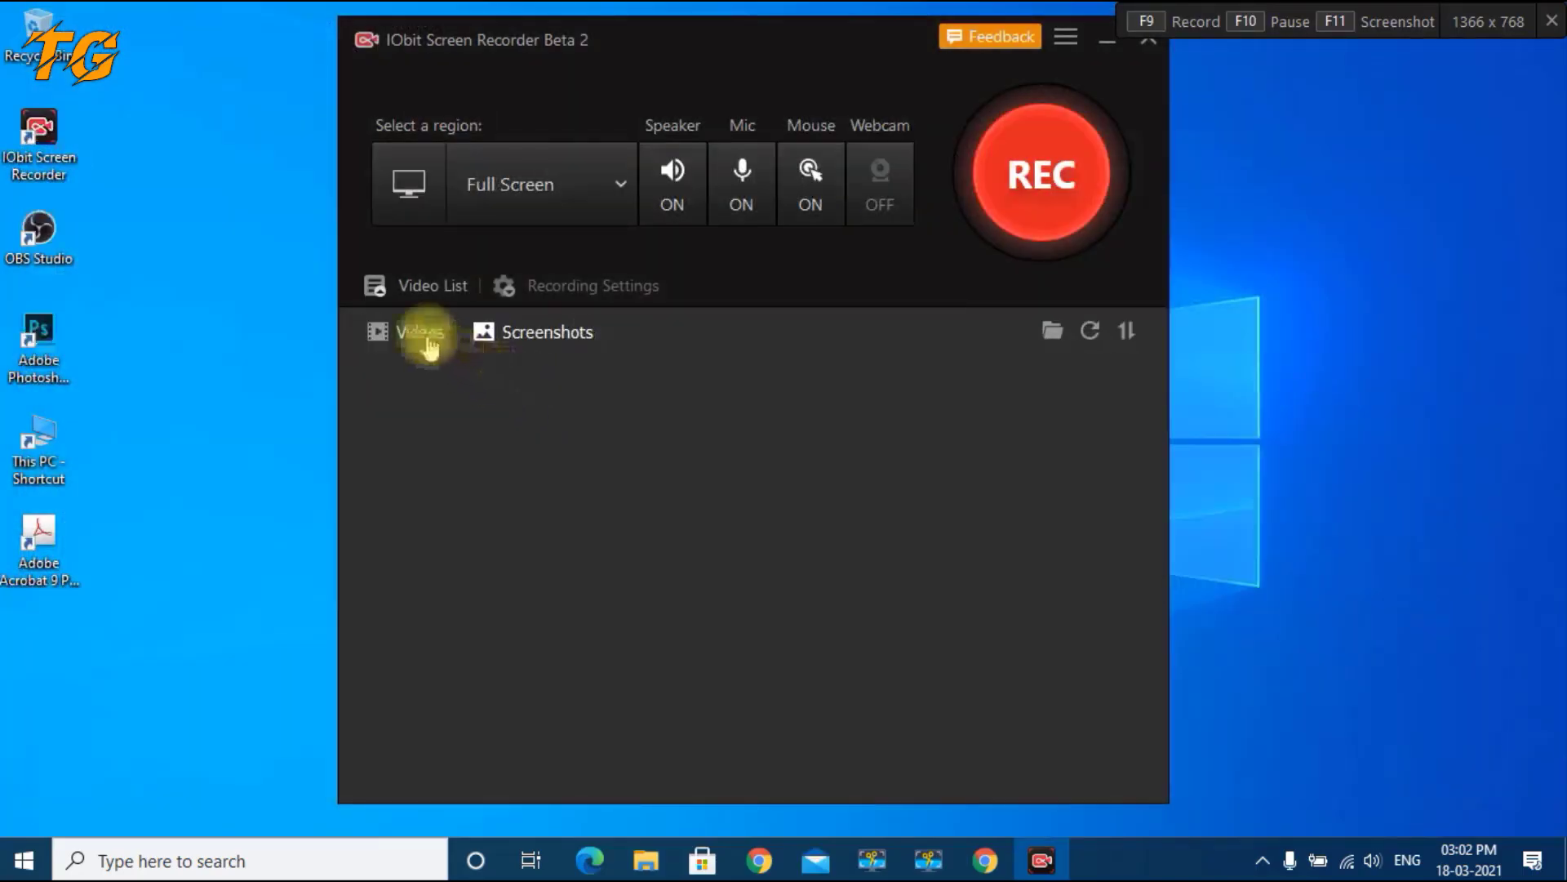
left_click(434, 287)
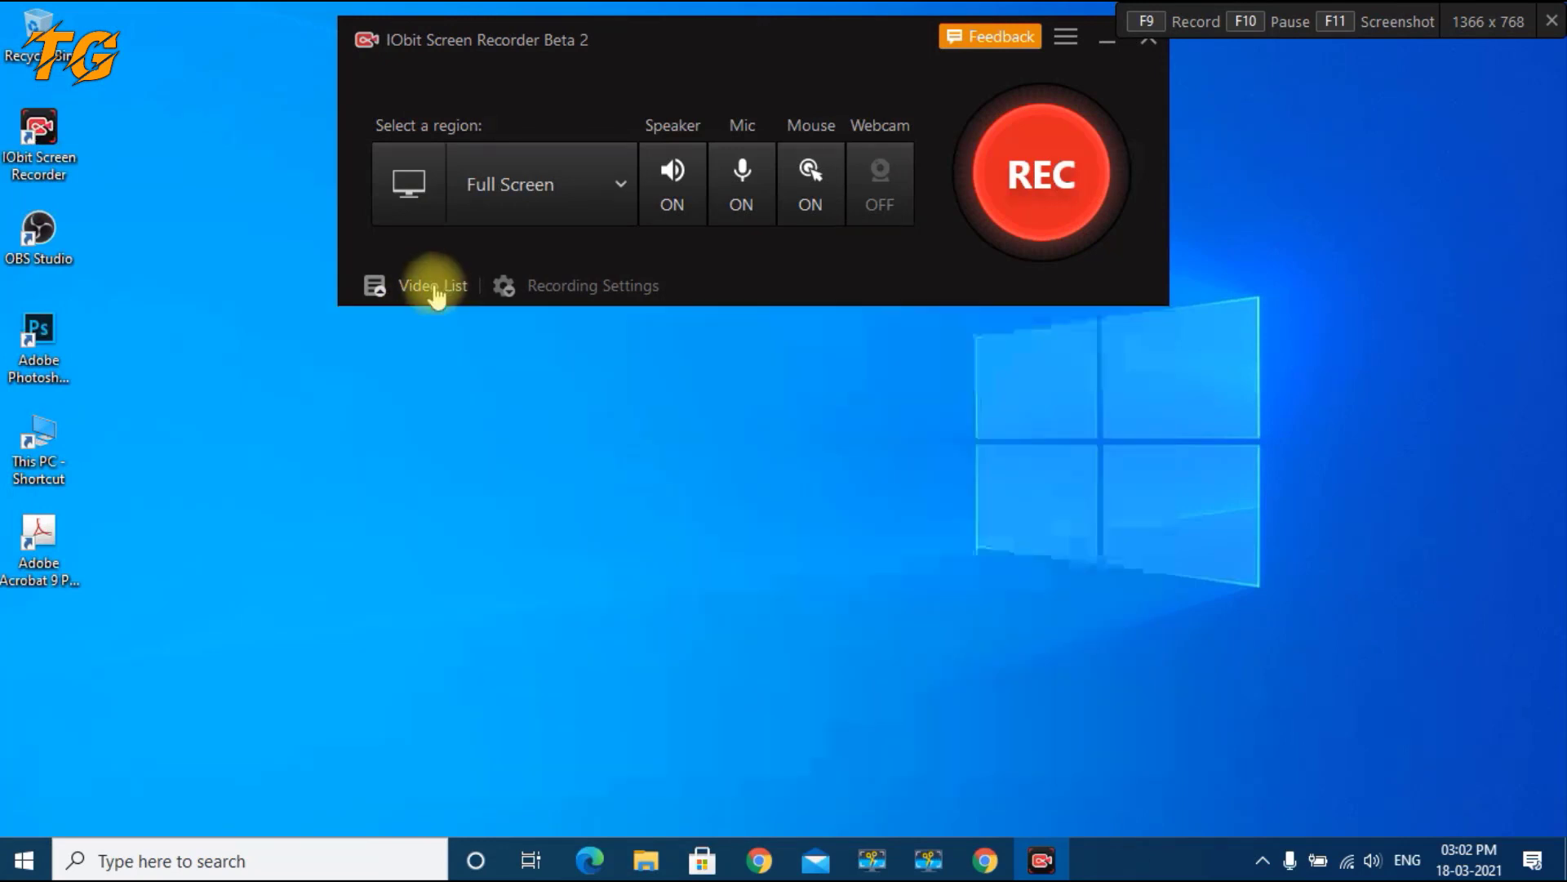
left_click_drag(640, 42, 640, 218)
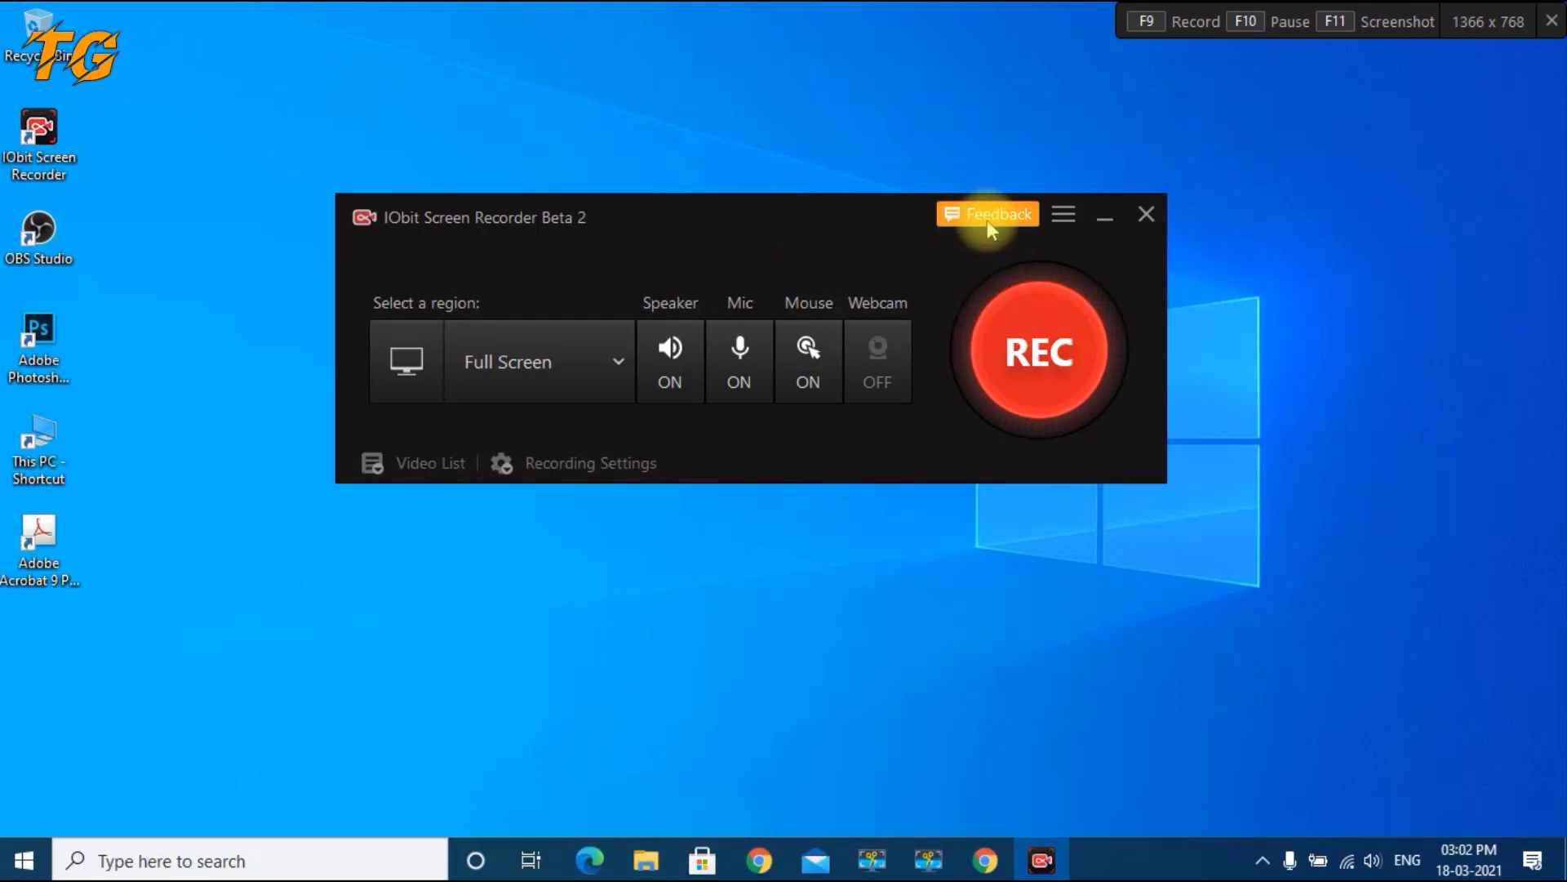
- Open the program settings and enable the highlight effect for recorded mouse actions
left_click(1062, 220)
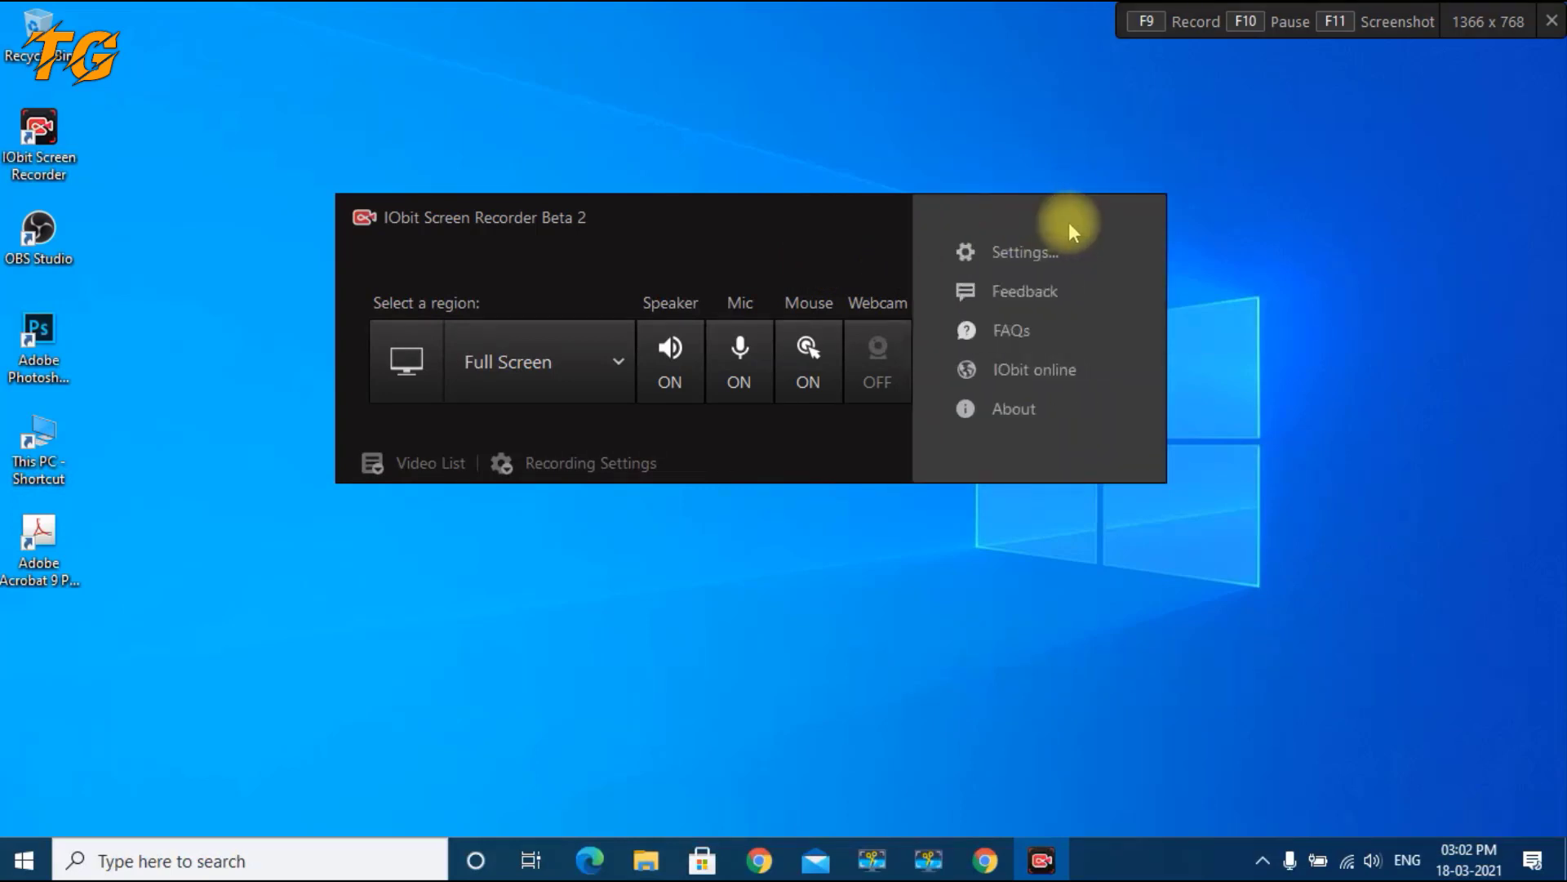
left_click(1026, 252)
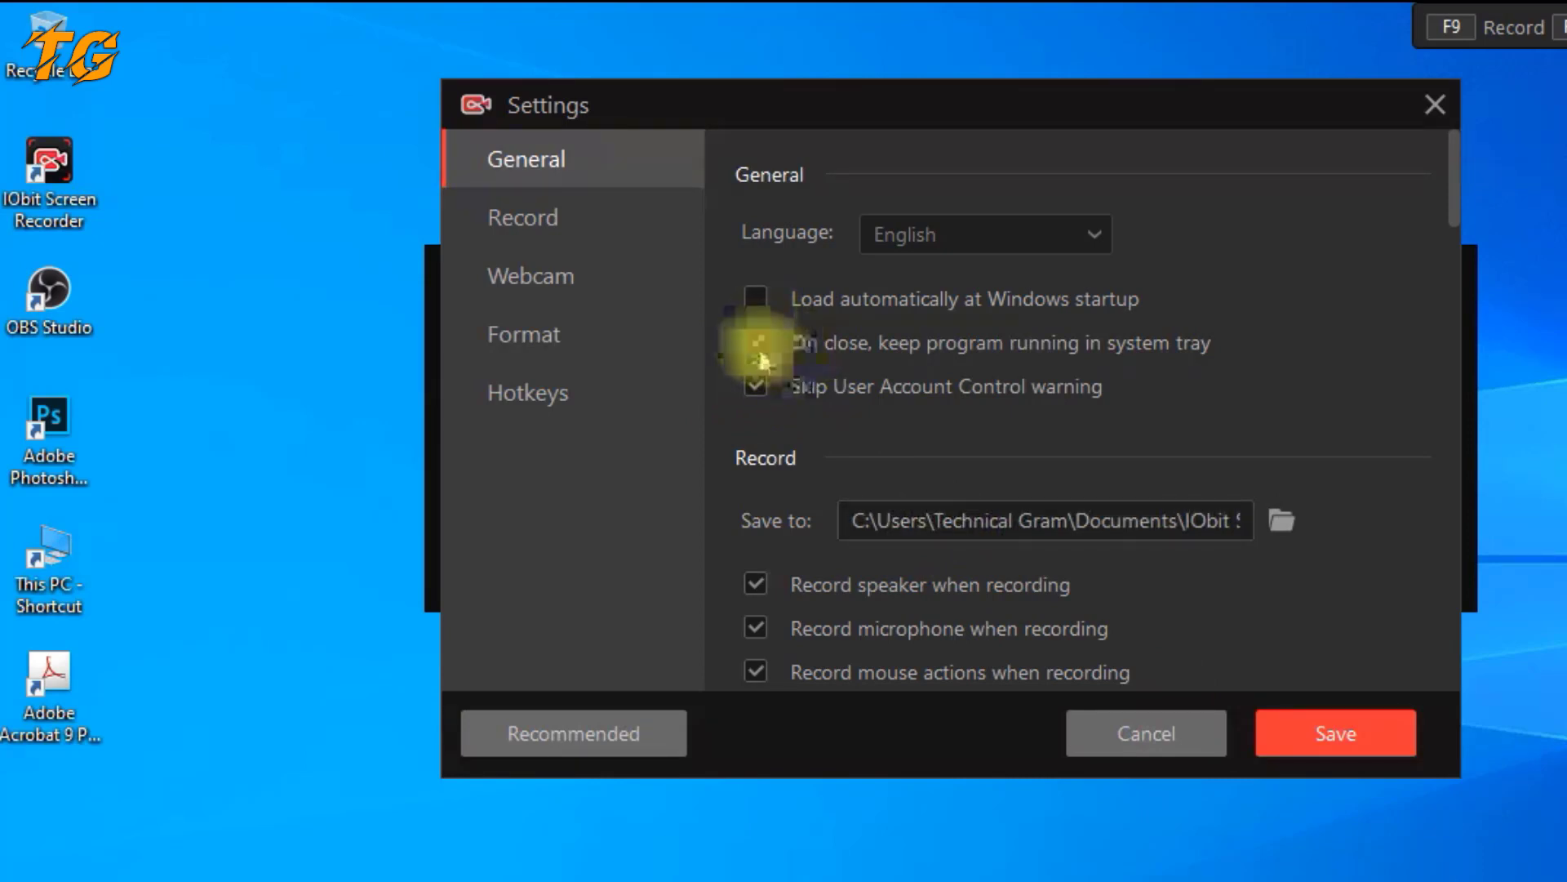
scroll(767, 418, "down", 1)
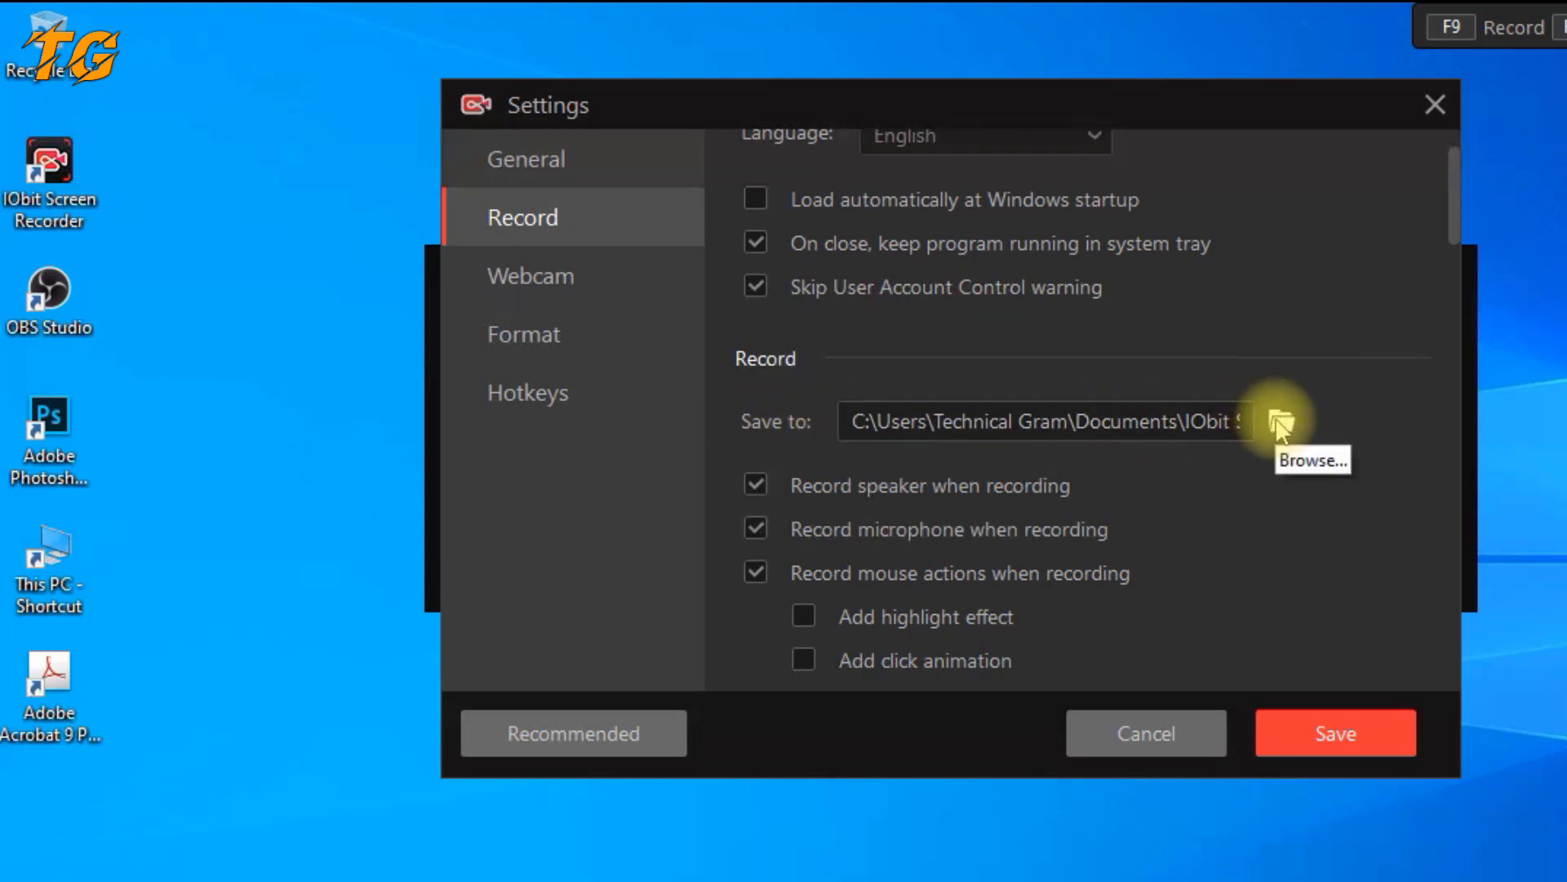
scroll(1246, 457, "down", 1)
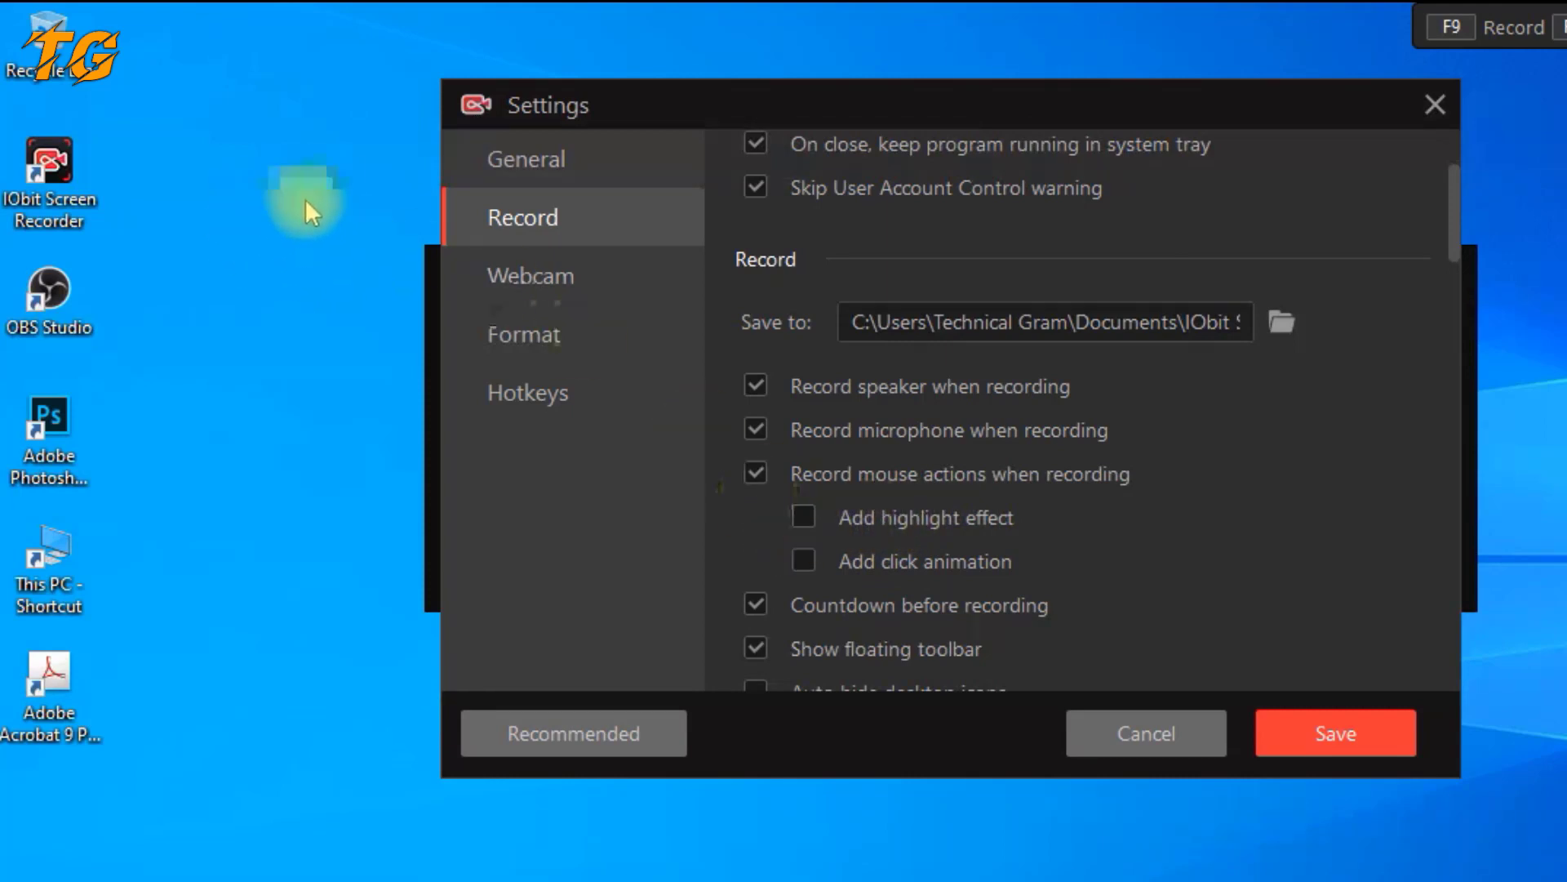
left_click(804, 513)
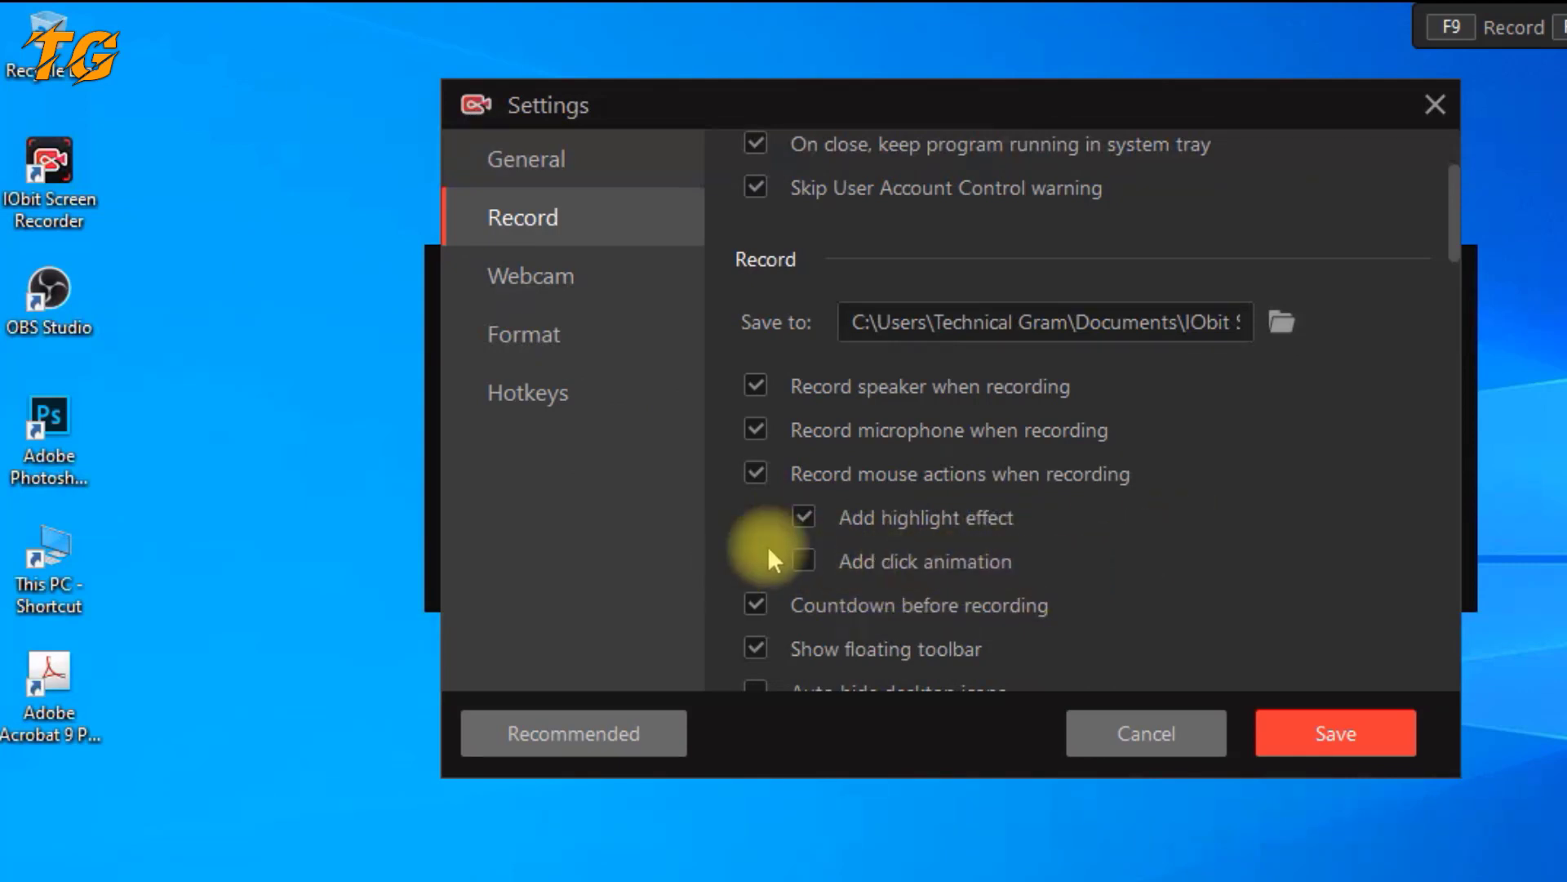
- Try enabling automatic hiding of the desktop icons and taskbar, and turn both options off again
scroll(767, 545, "down", 1)
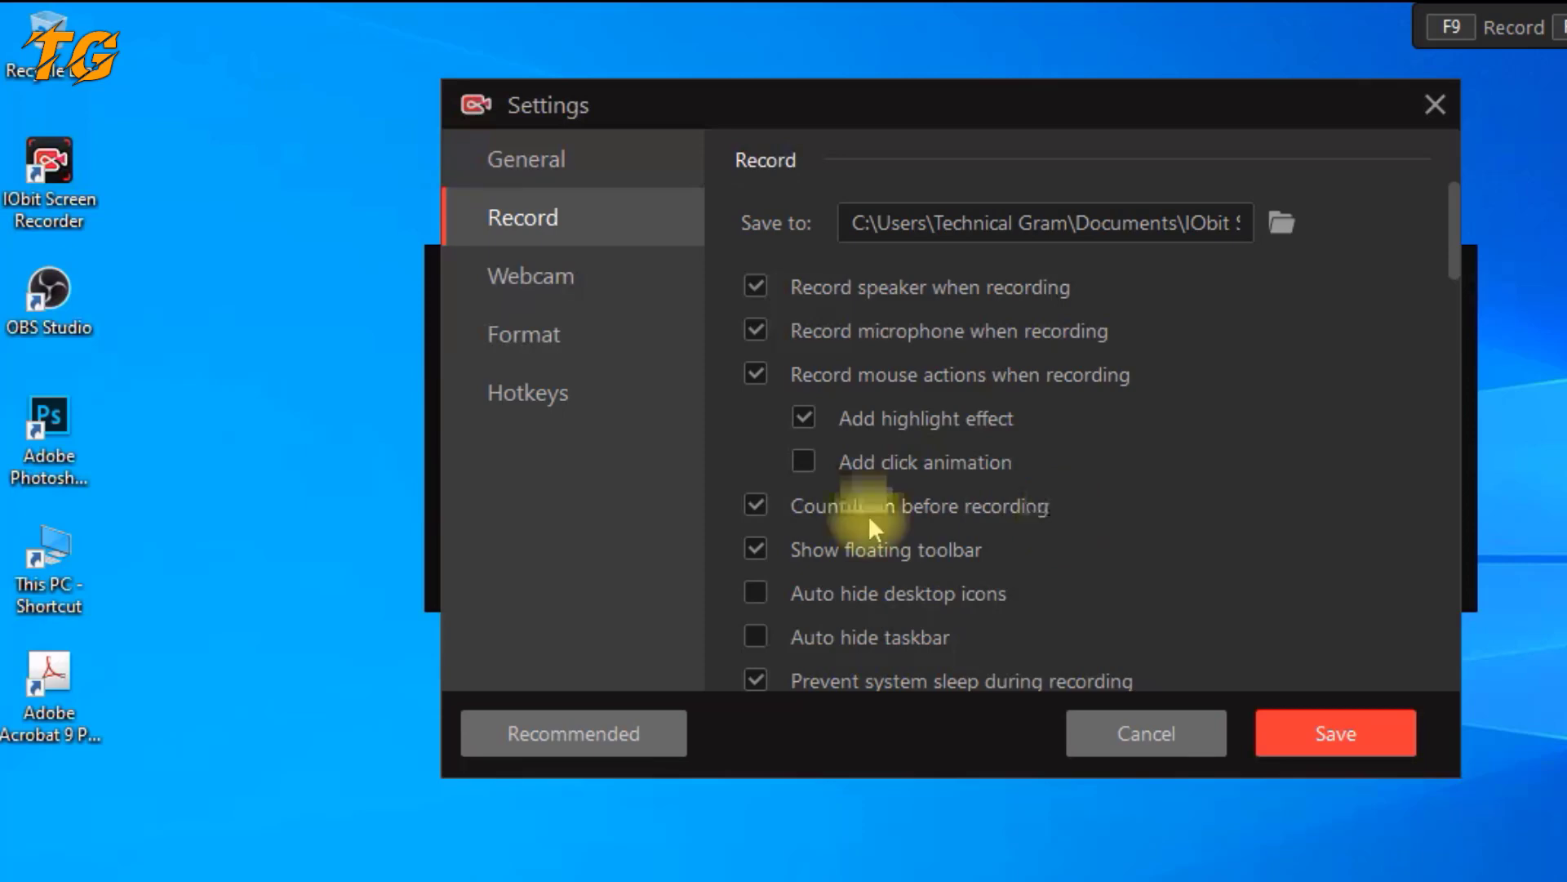
scroll(799, 516, "down", 2)
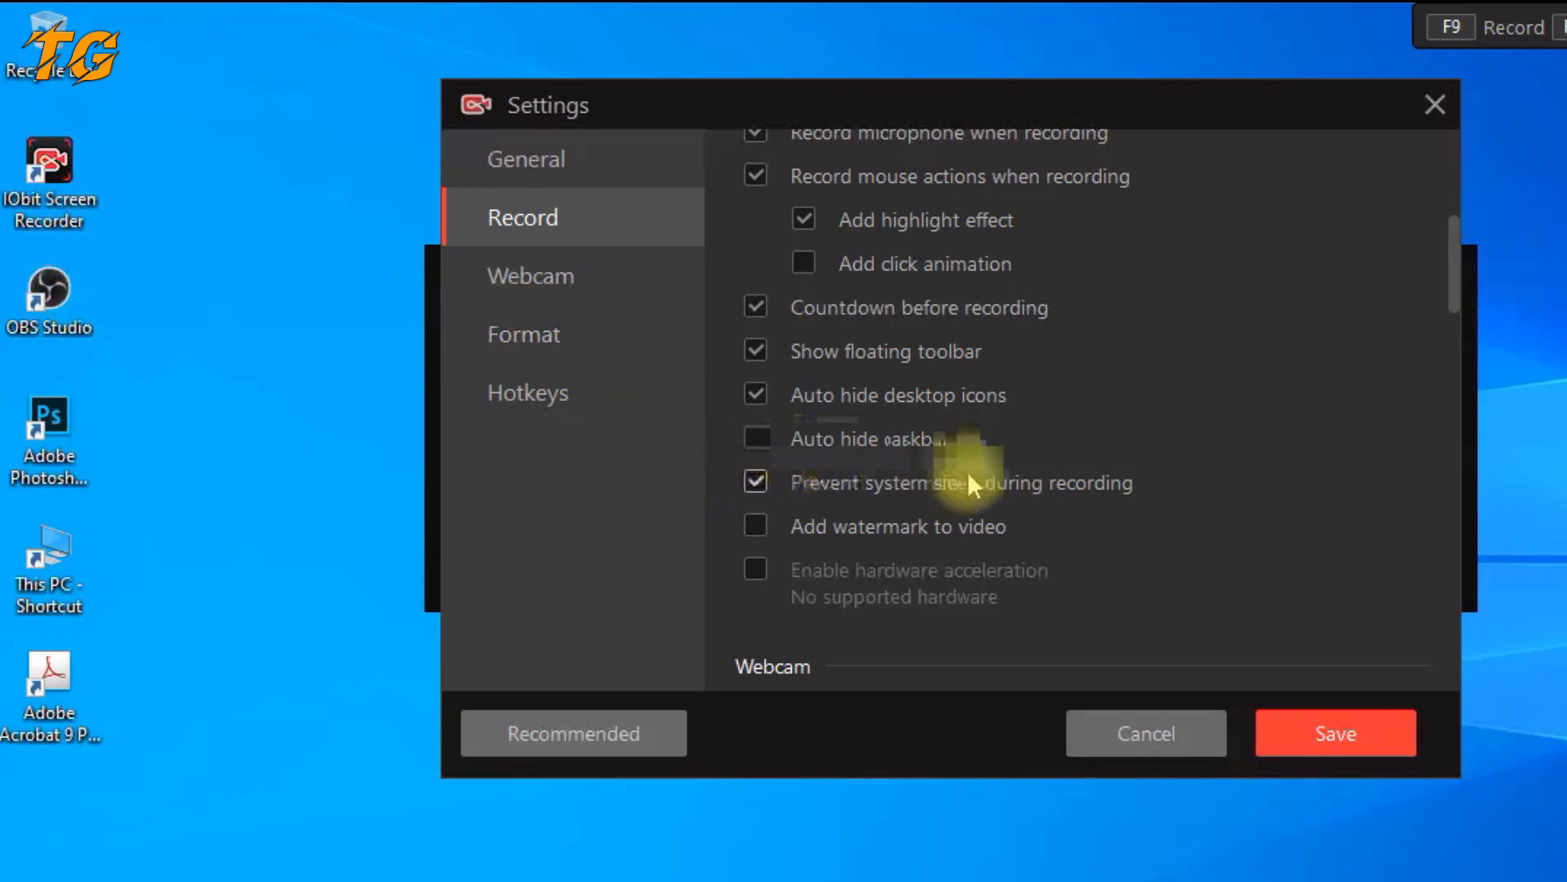
left_click(755, 438)
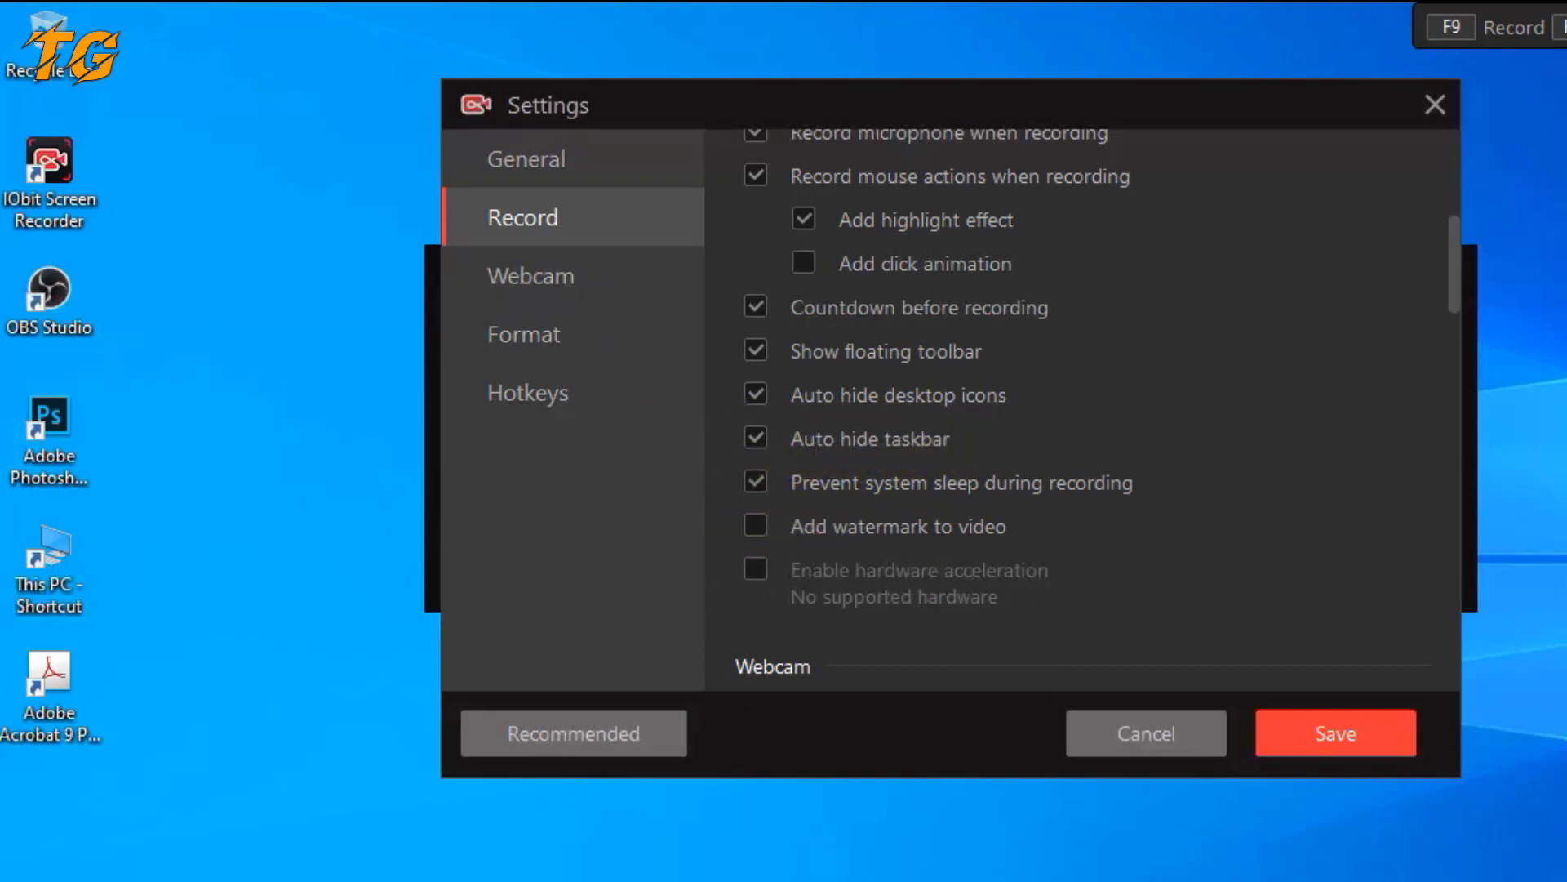
left_click(771, 443)
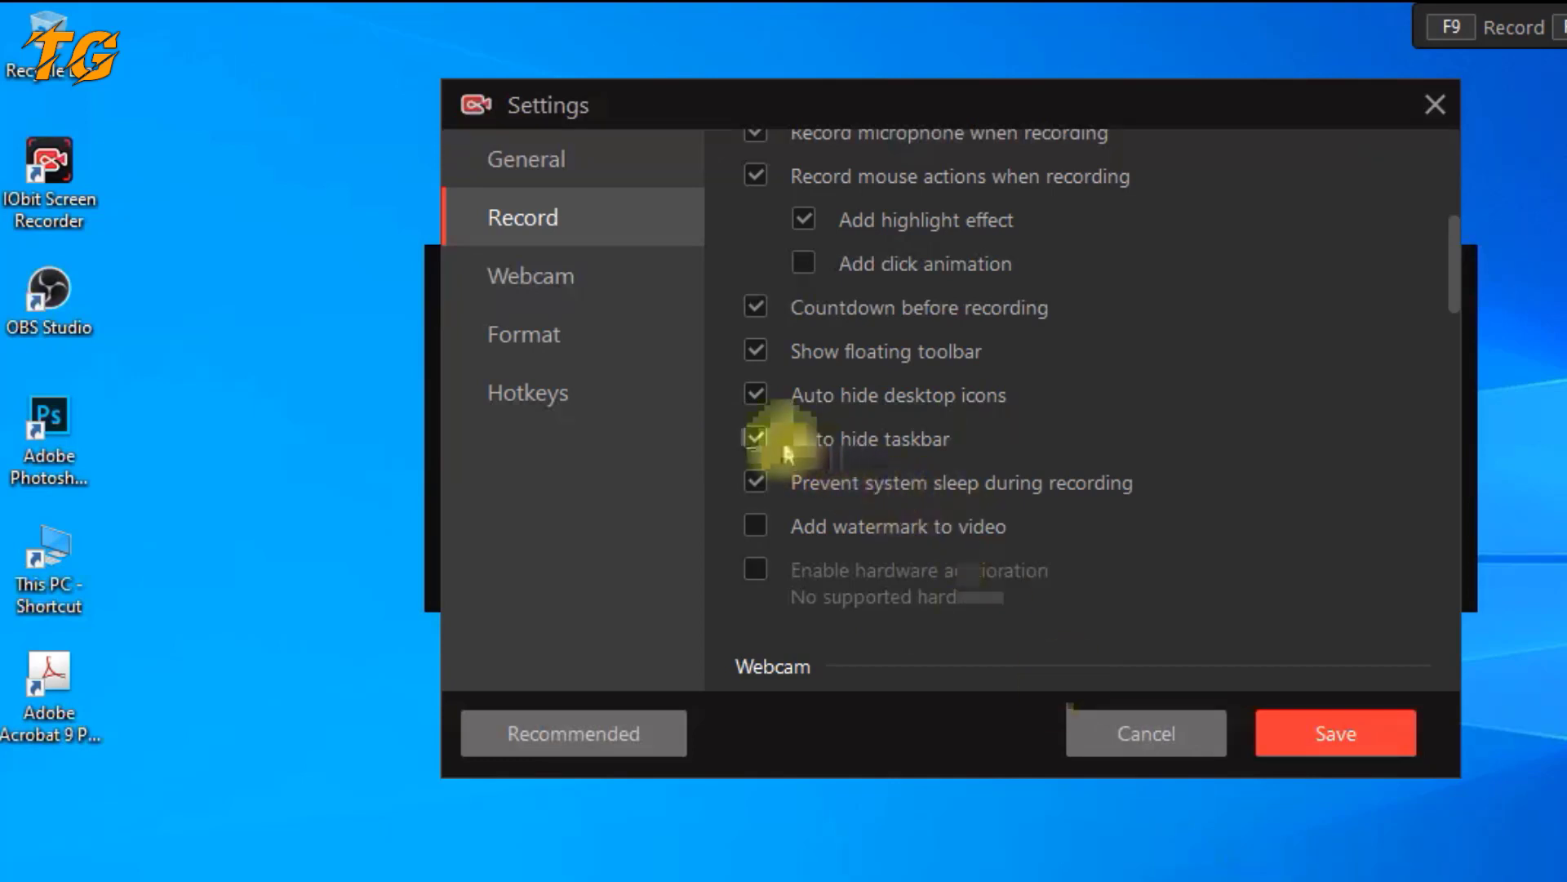
left_click(762, 397)
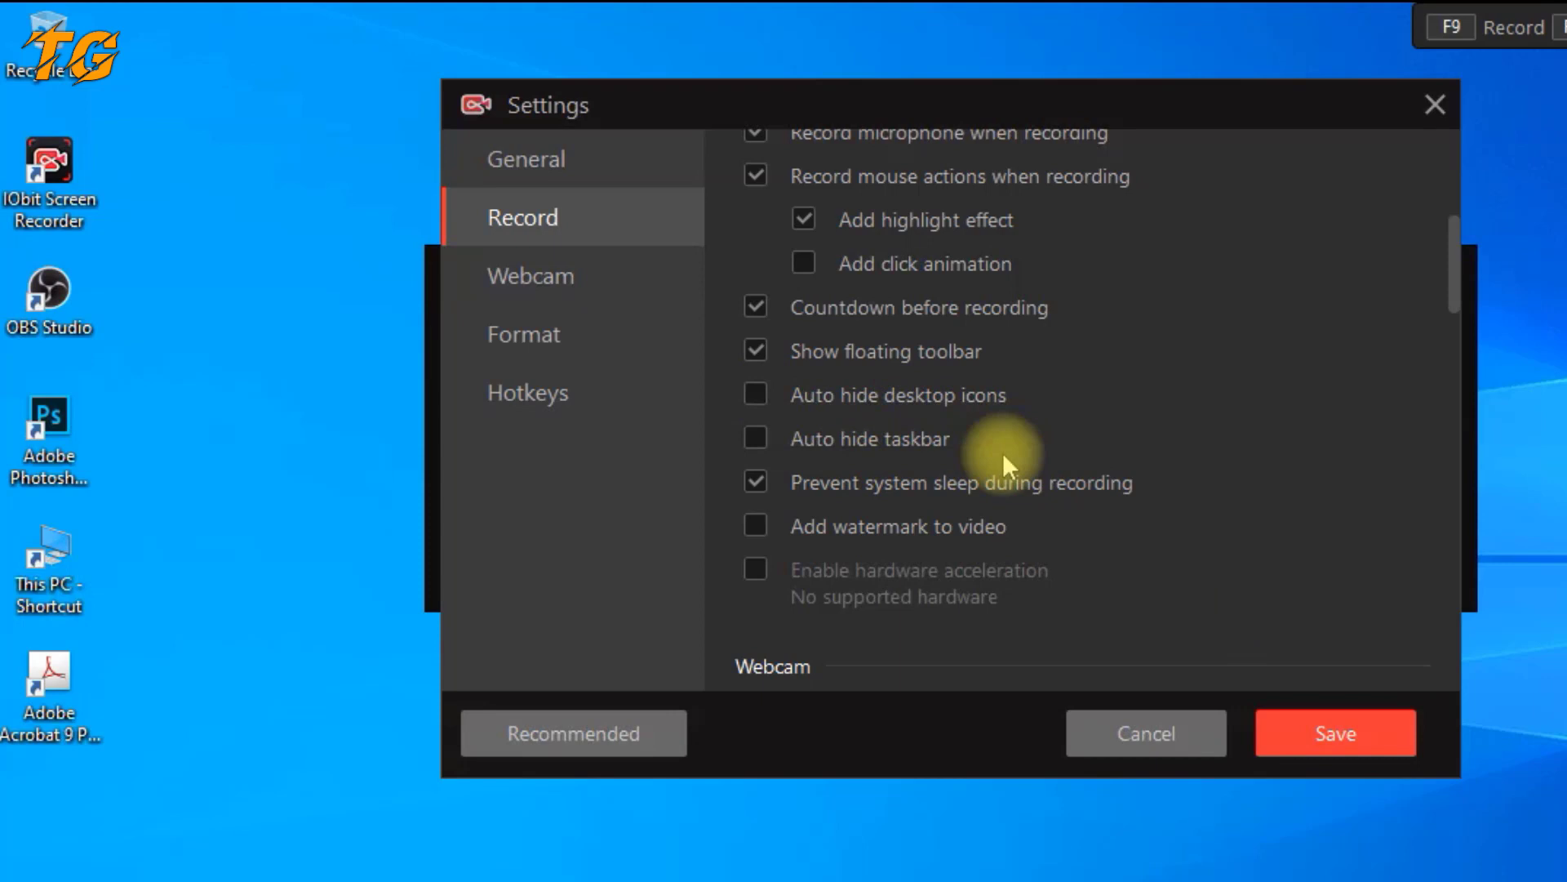
- Examine the watermark option and the webcam overlay settings
scroll(1079, 542, "down", 2)
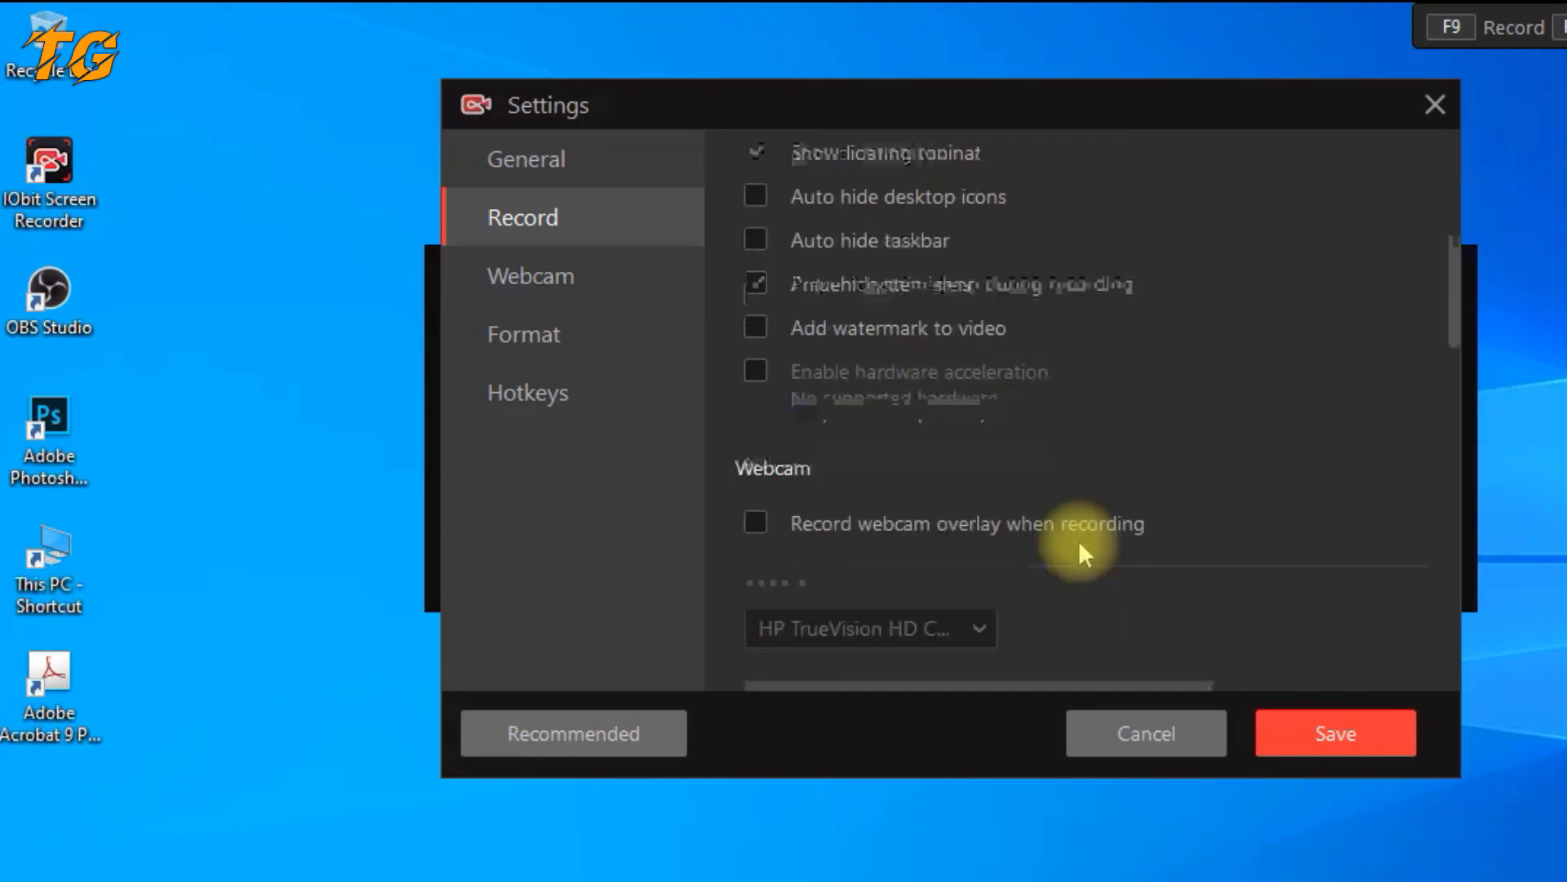
scroll(866, 539, "up", 1)
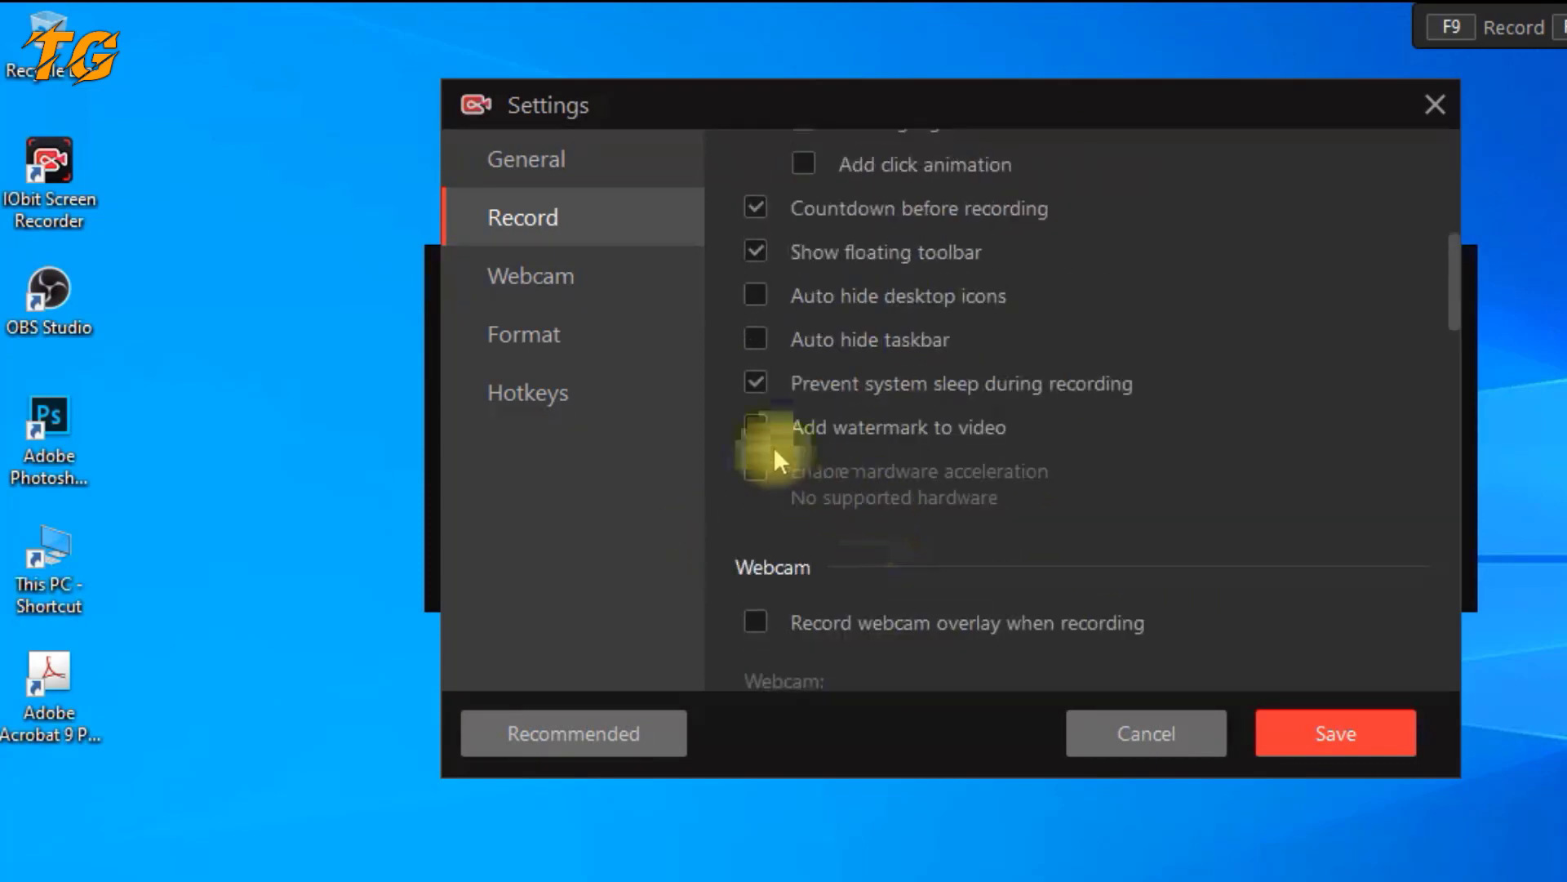
left_click(543, 279)
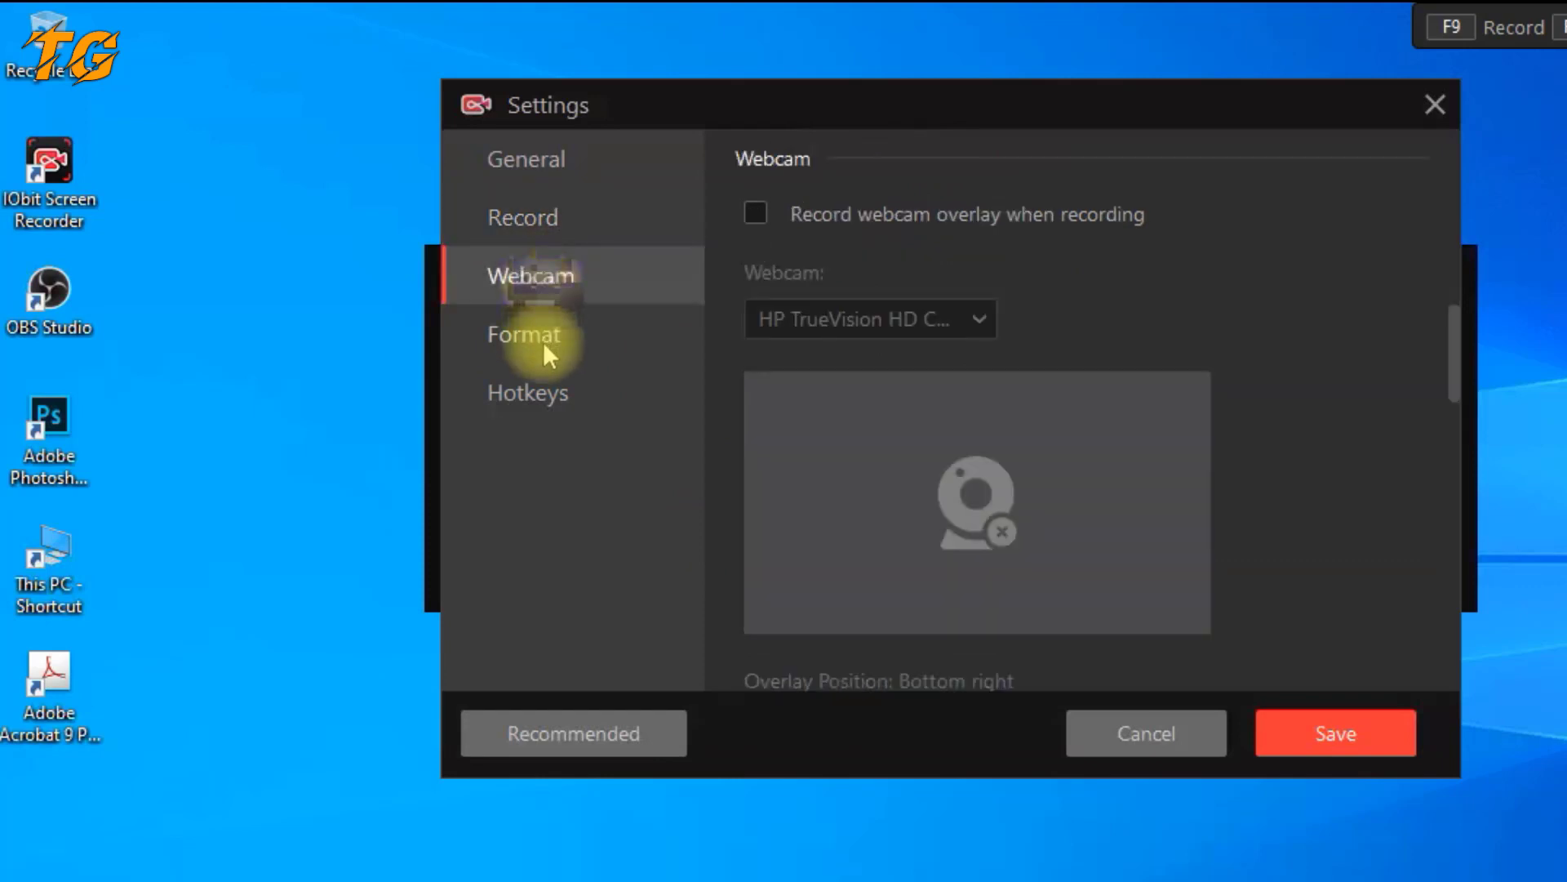
- Set the Start/Stop hotkey to F4 and the Pause/Resume hotkey to F5, and save the settings
left_click(545, 394)
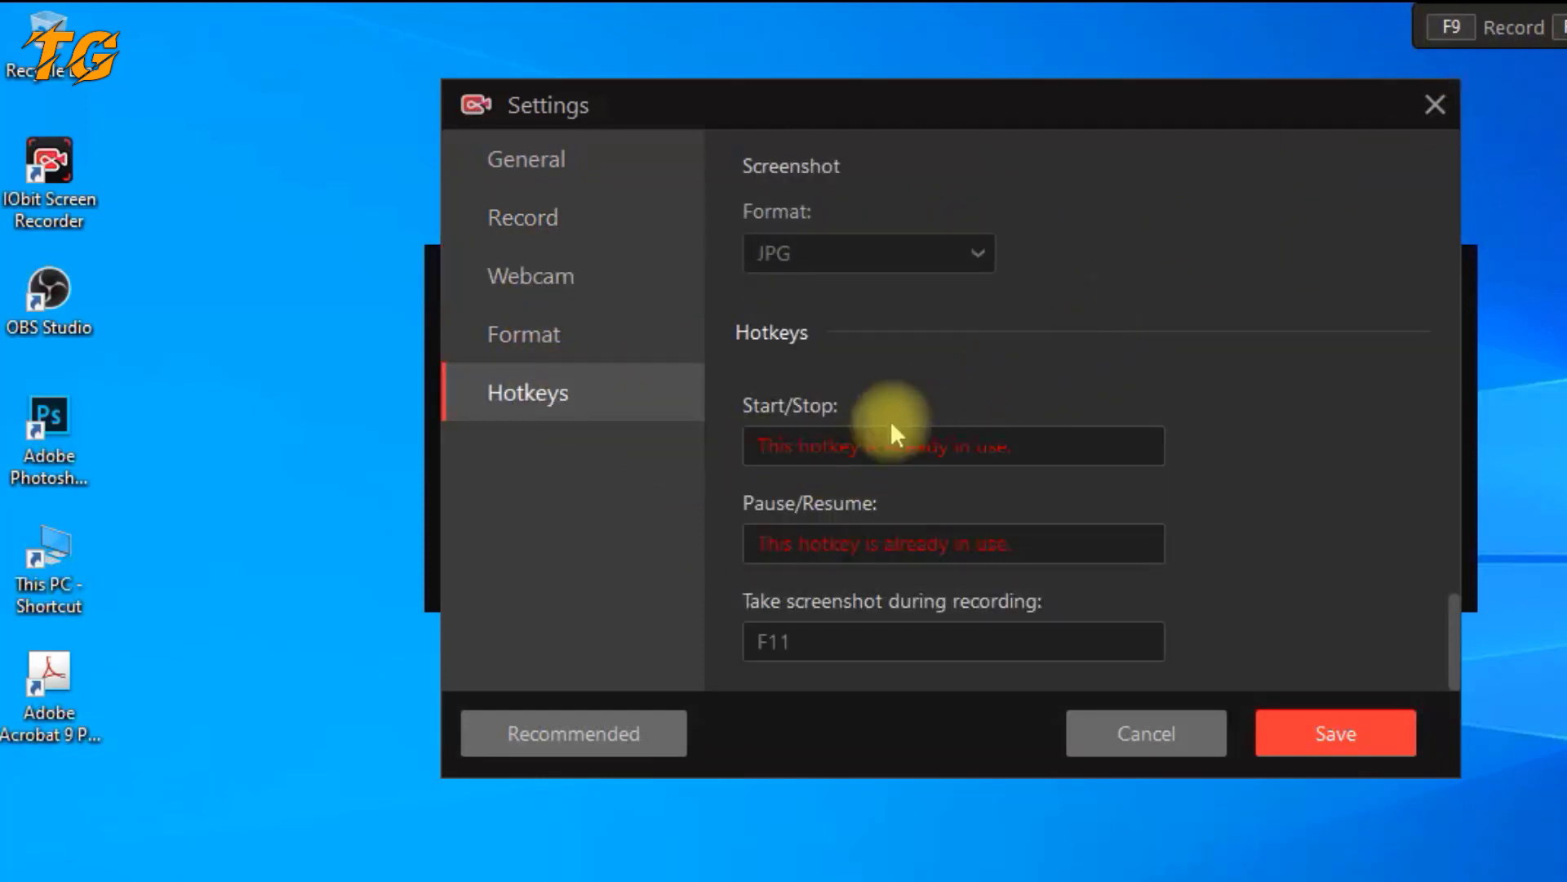
left_click(873, 445)
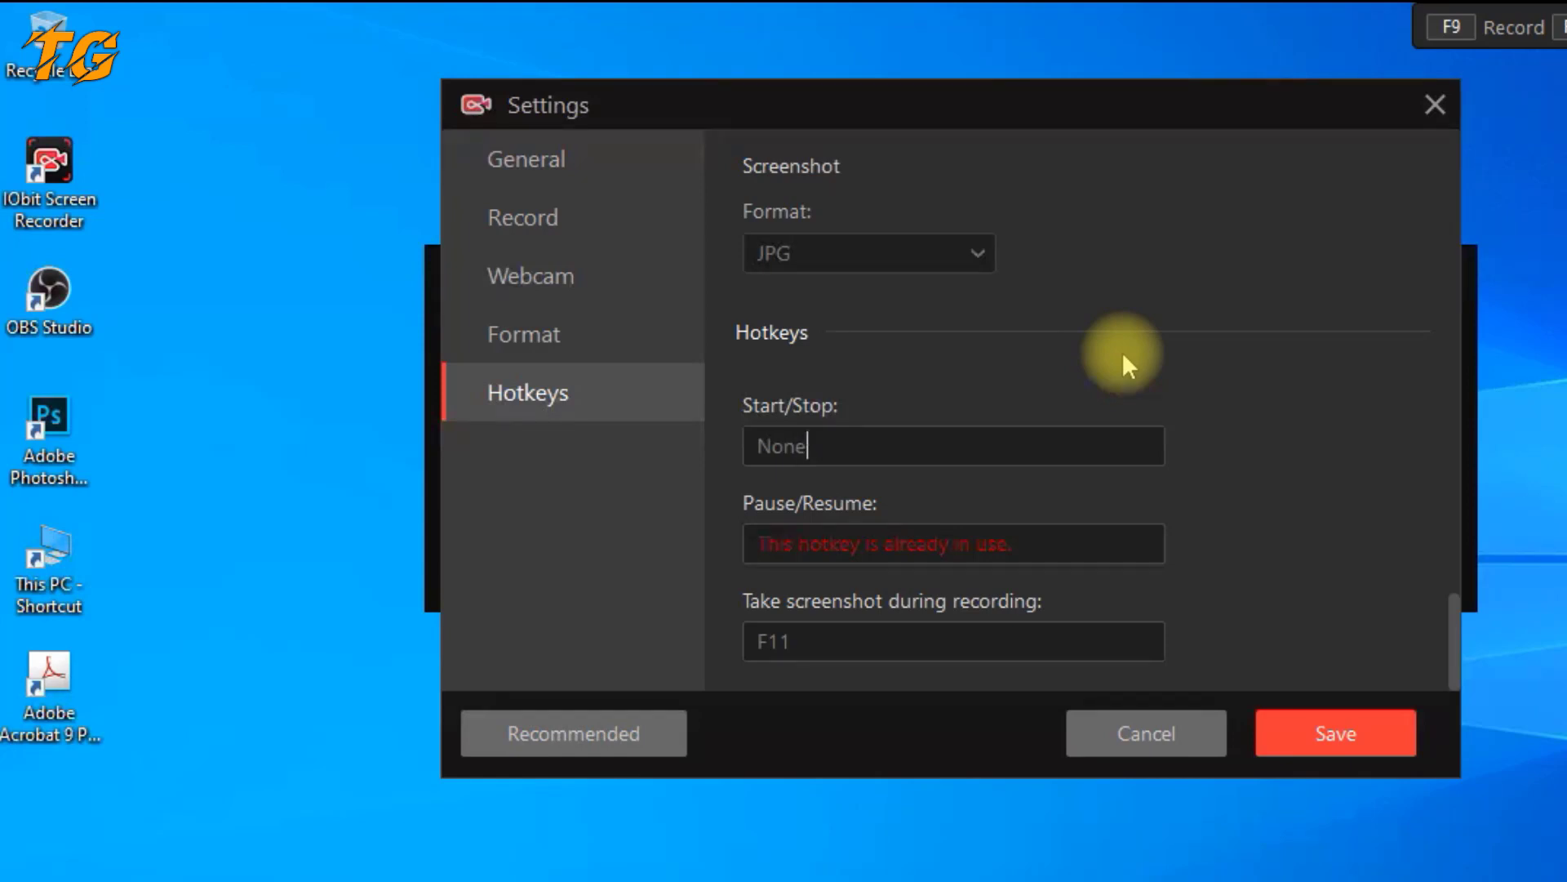
key("F4")
left_click(909, 537)
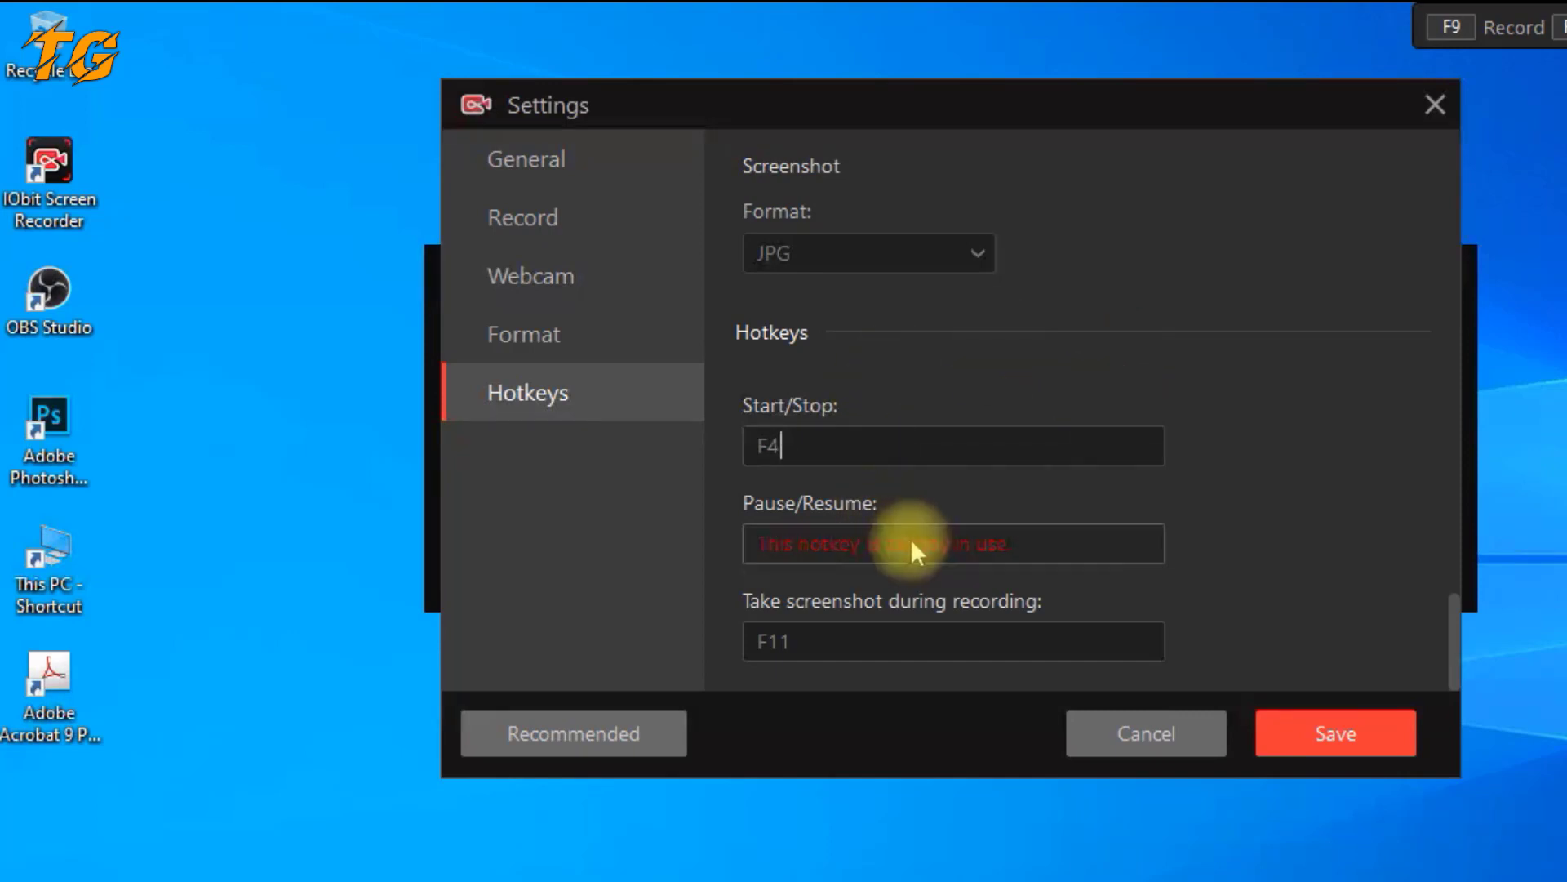
key("F5")
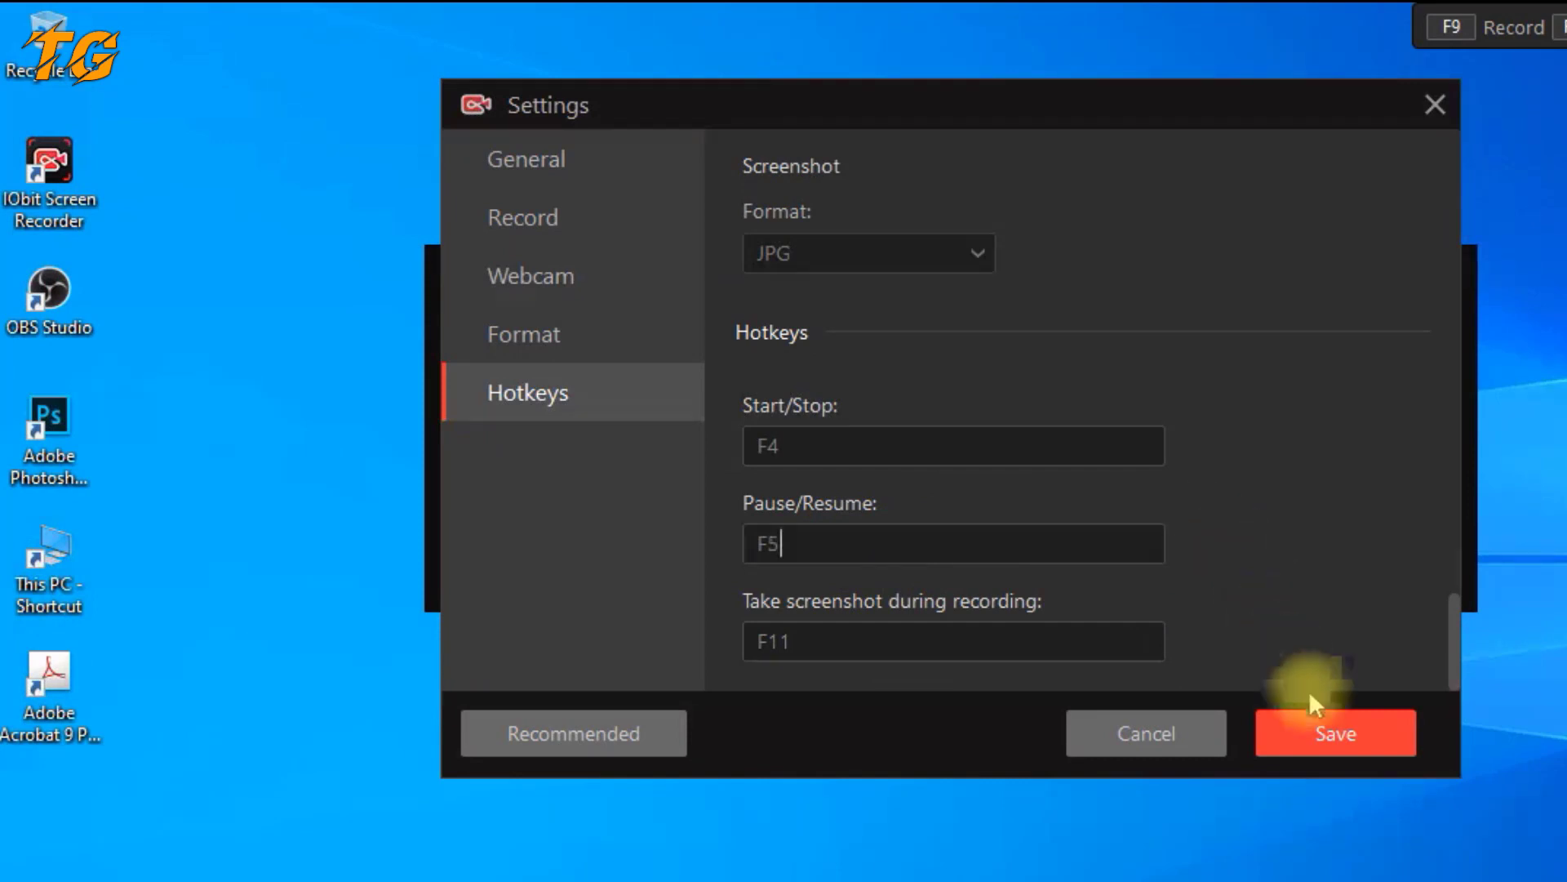
left_click(1313, 732)
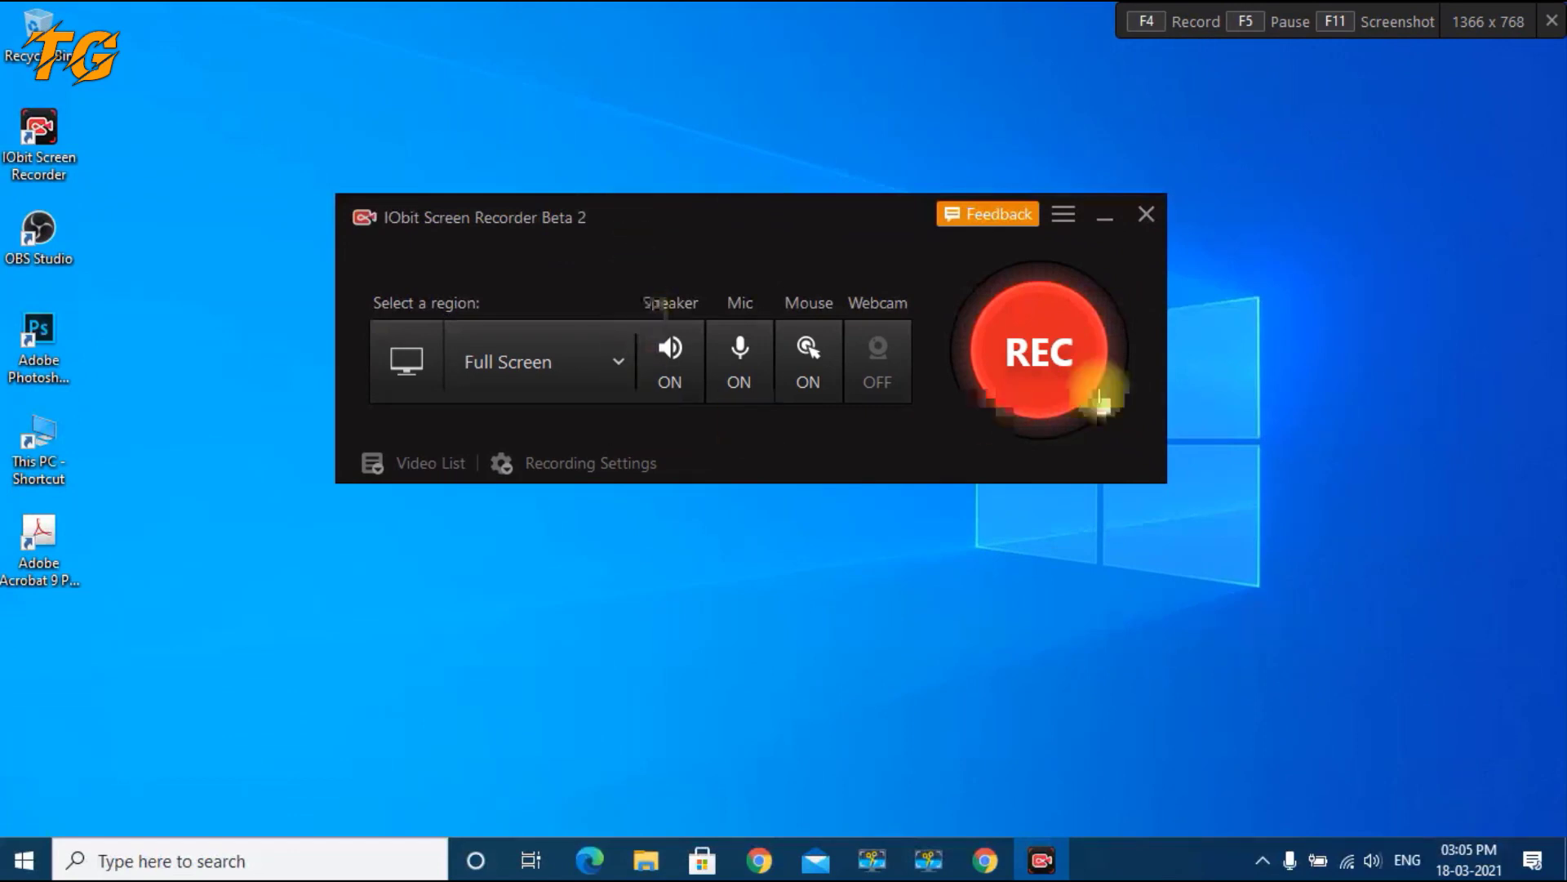
- Record a full-screen test video of about 10 seconds while using the desktop, and stop the recording
left_click(1044, 355)
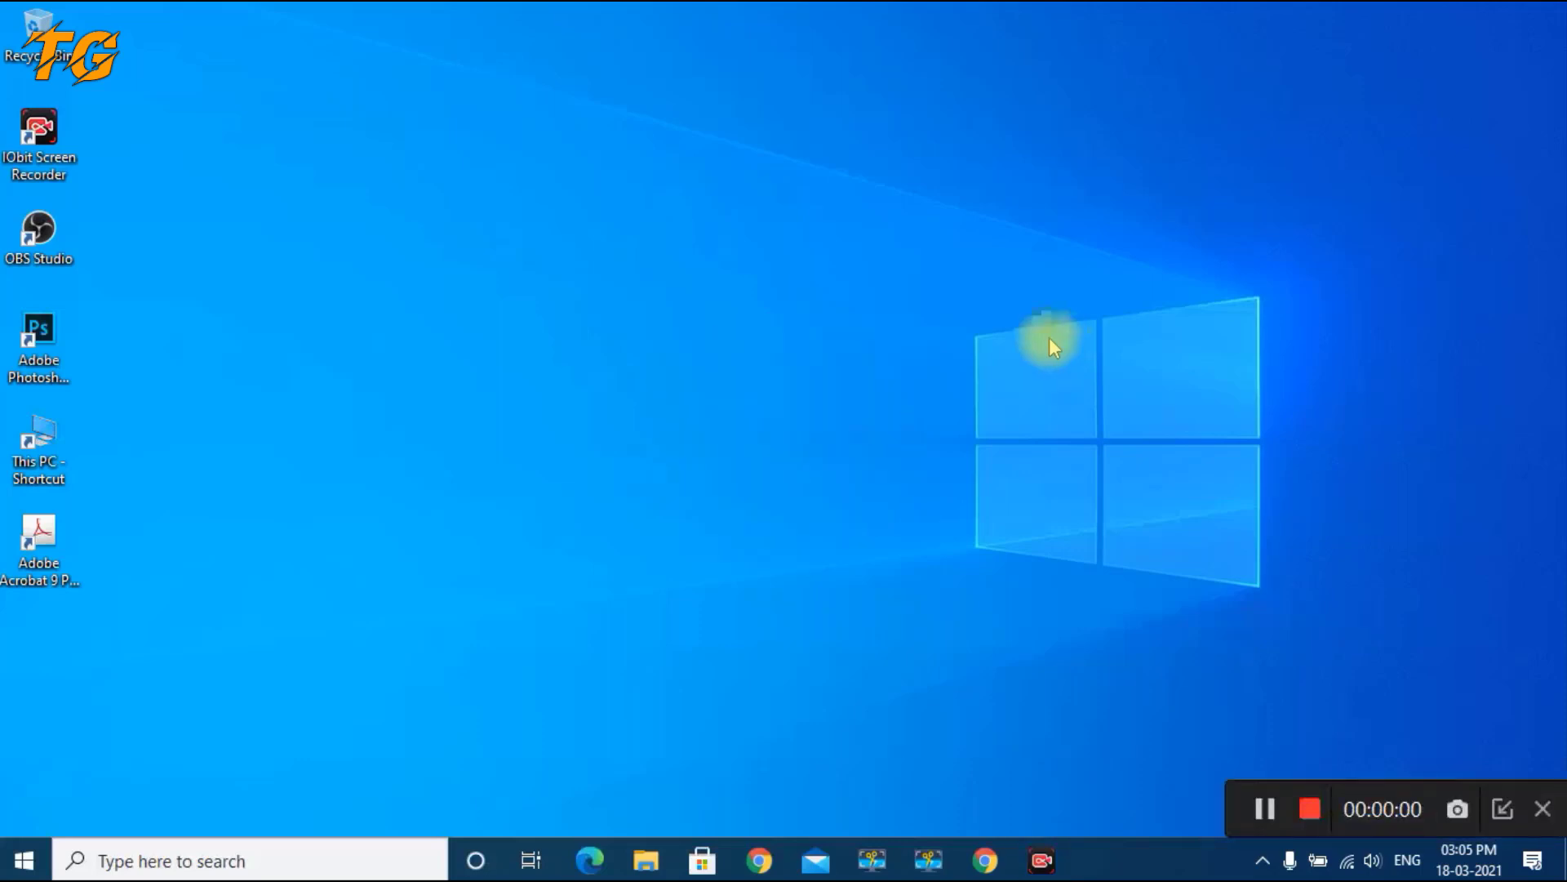
right_click(315, 214)
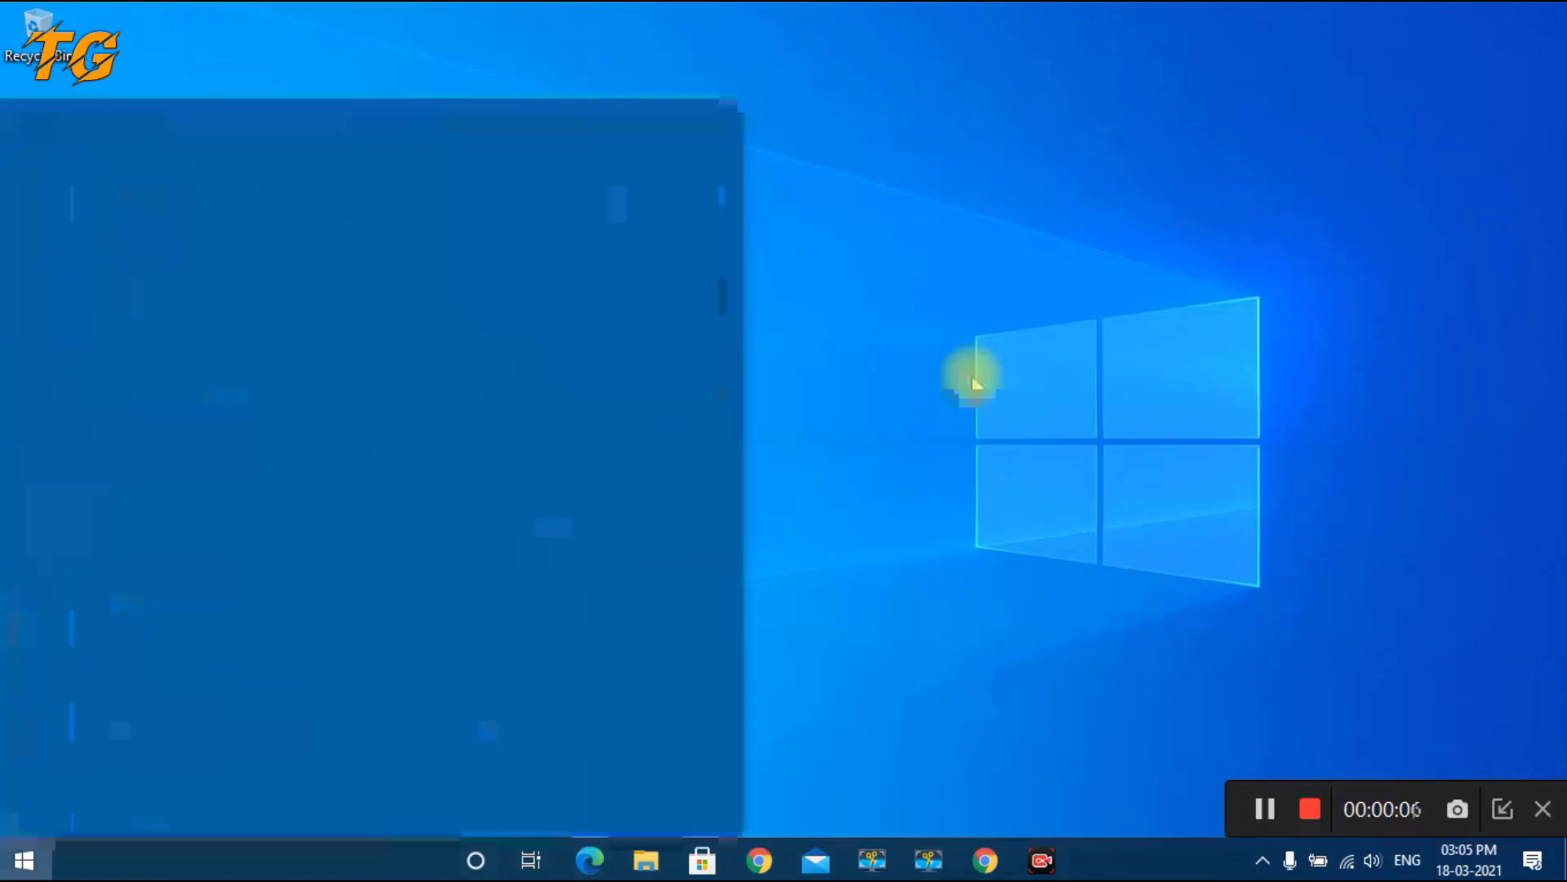
right_click(700, 247)
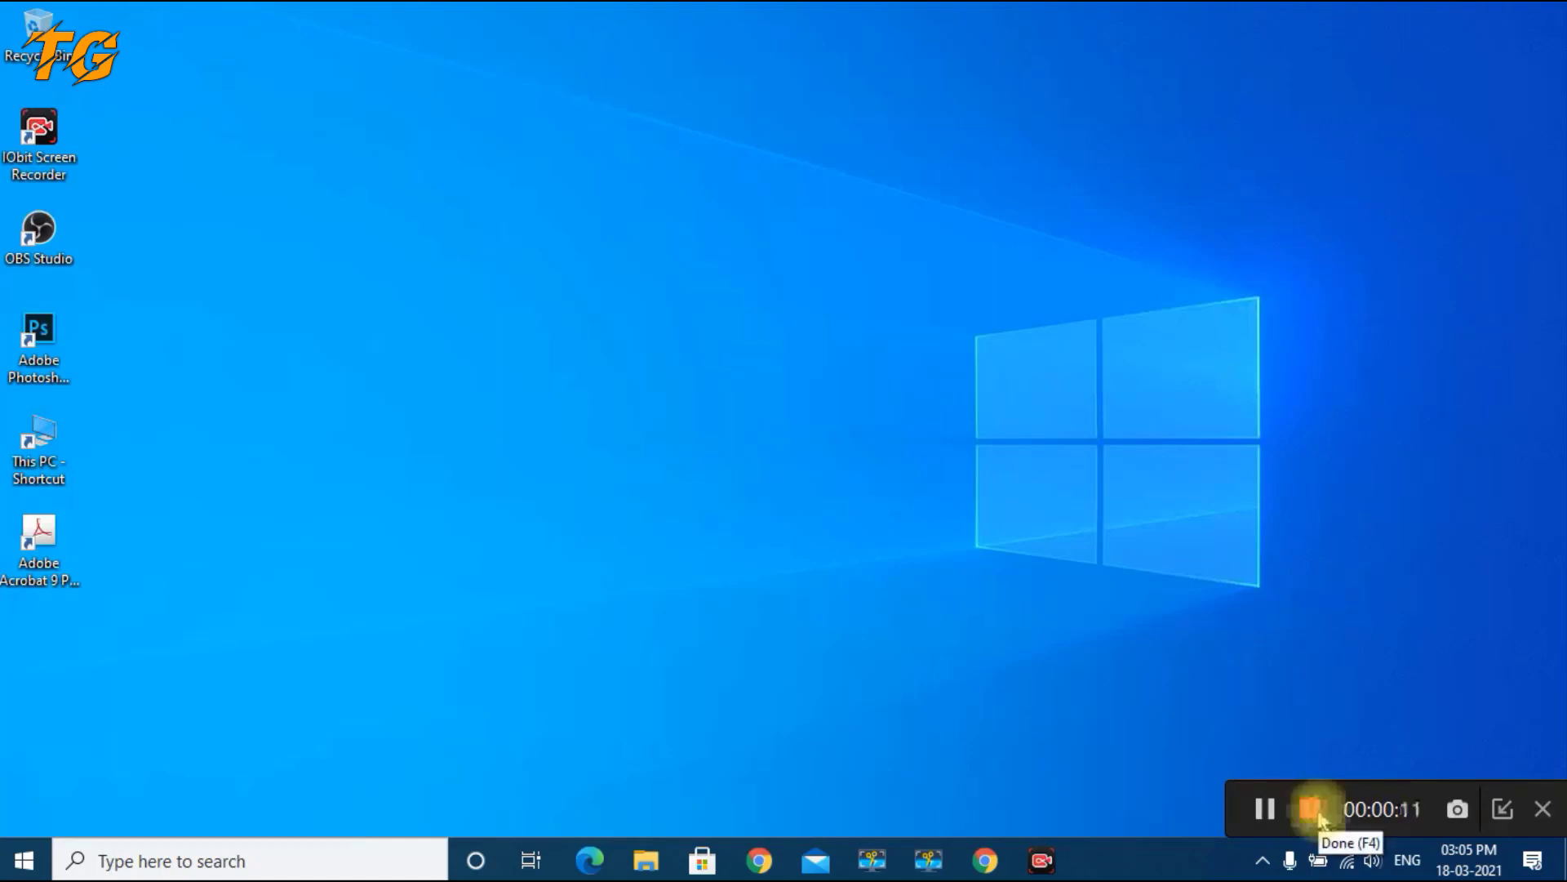
left_click(1309, 809)
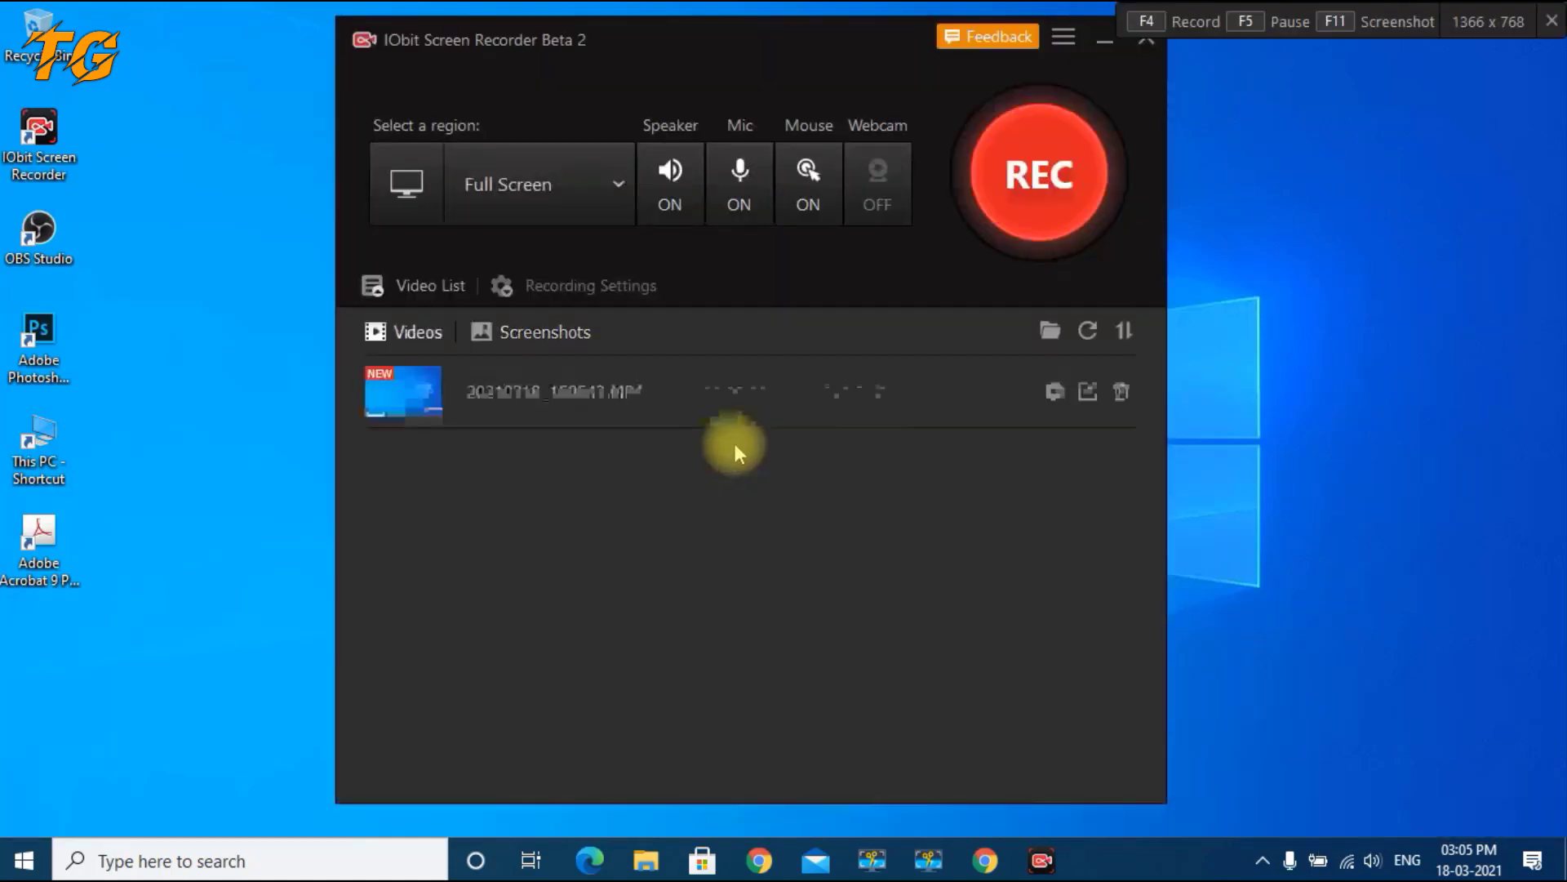
- Try trimming the new recording to the part from 00:00:02 to 00:00:08, preview it and discard the edit
left_click(396, 286)
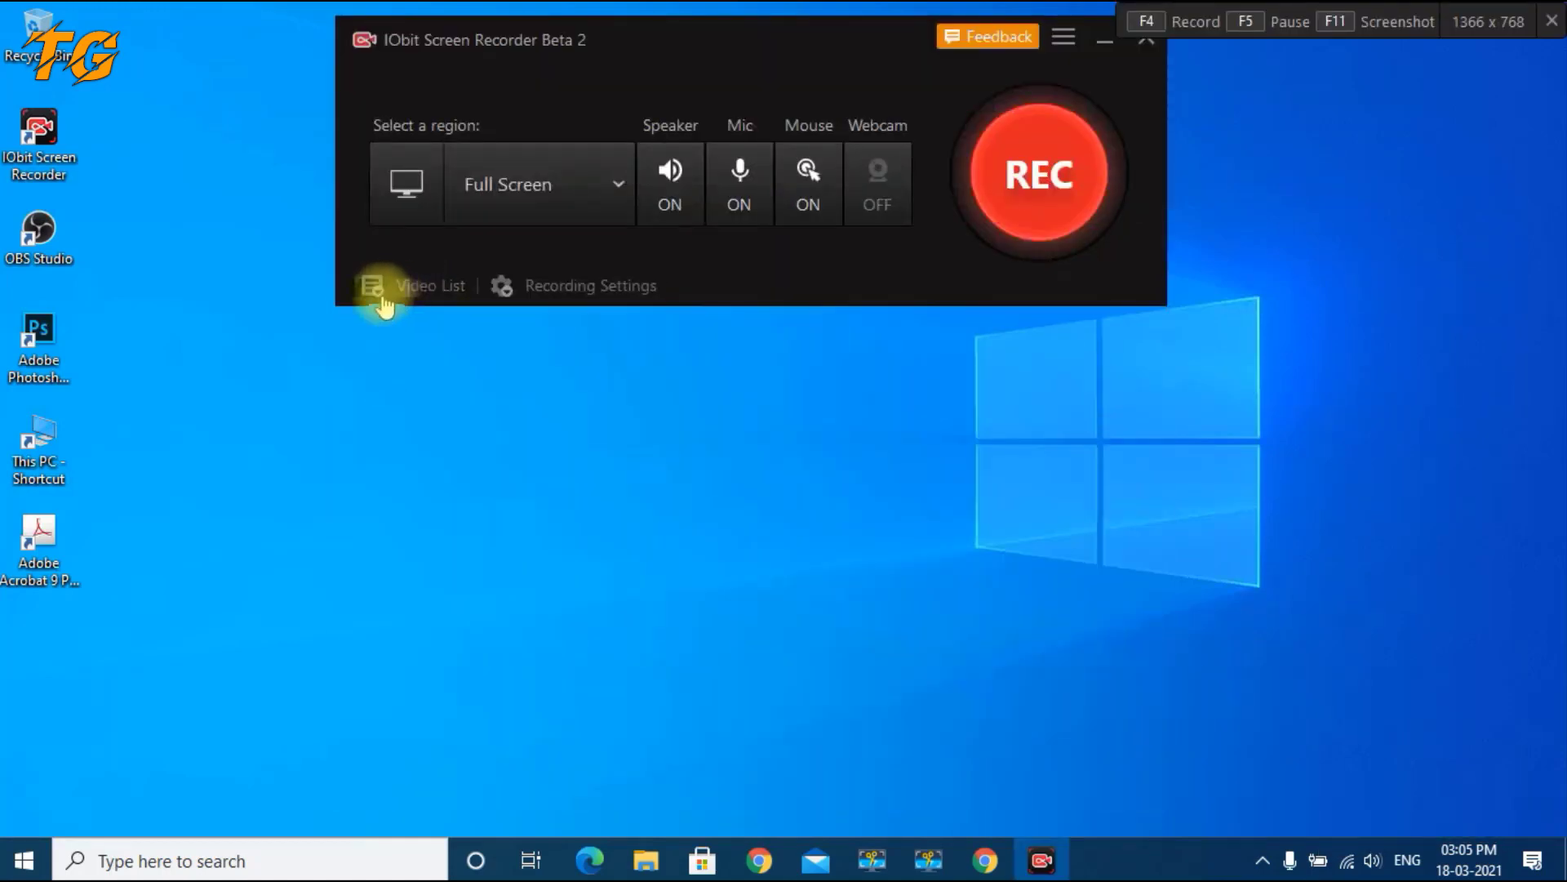
left_click(383, 298)
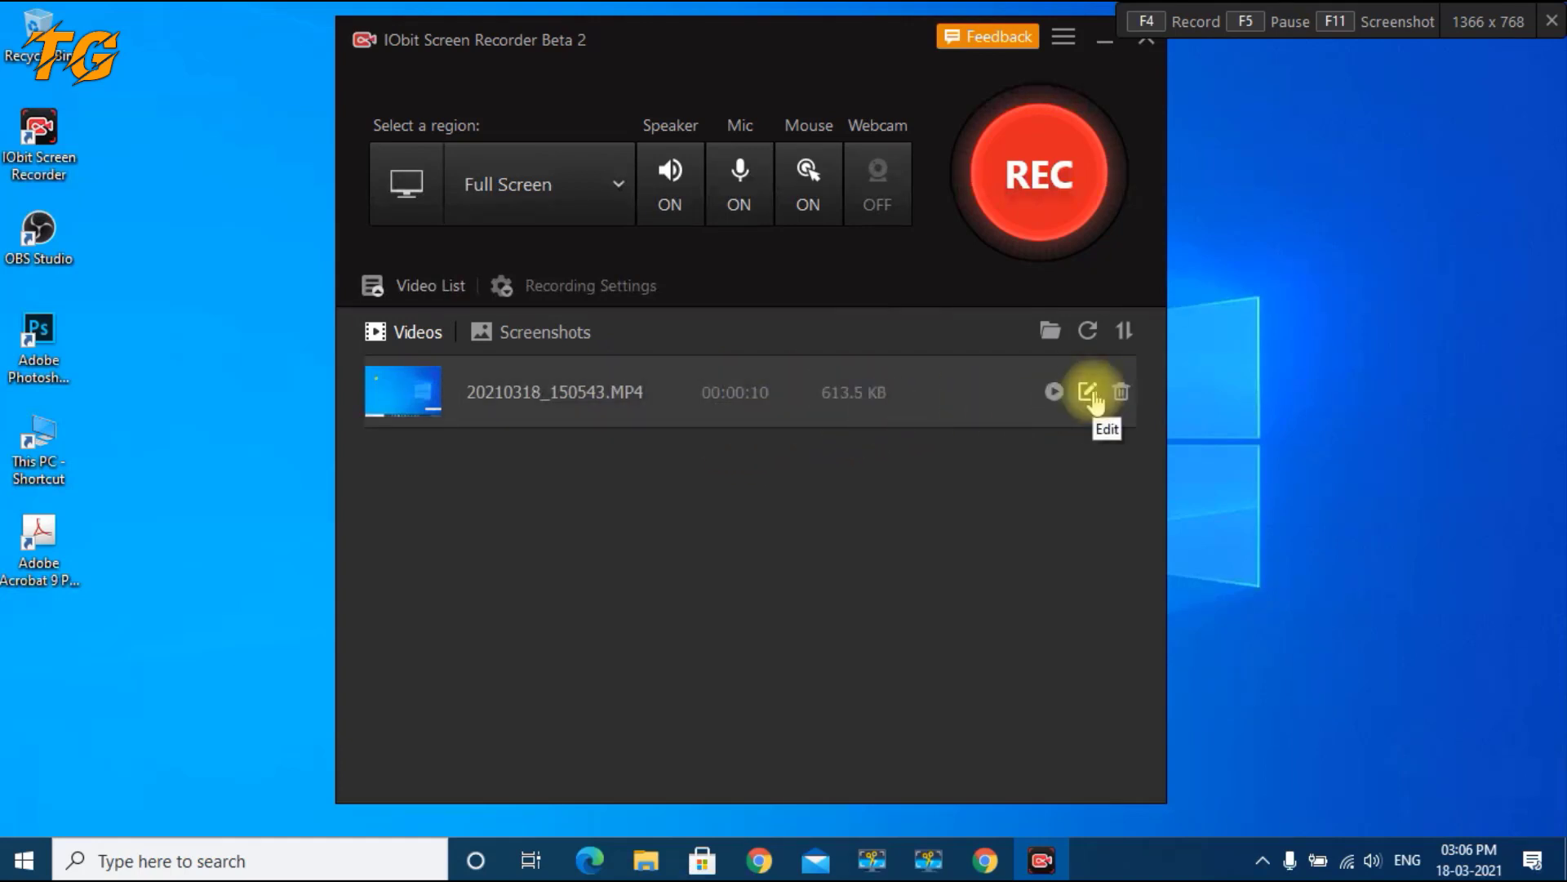
left_click(1089, 393)
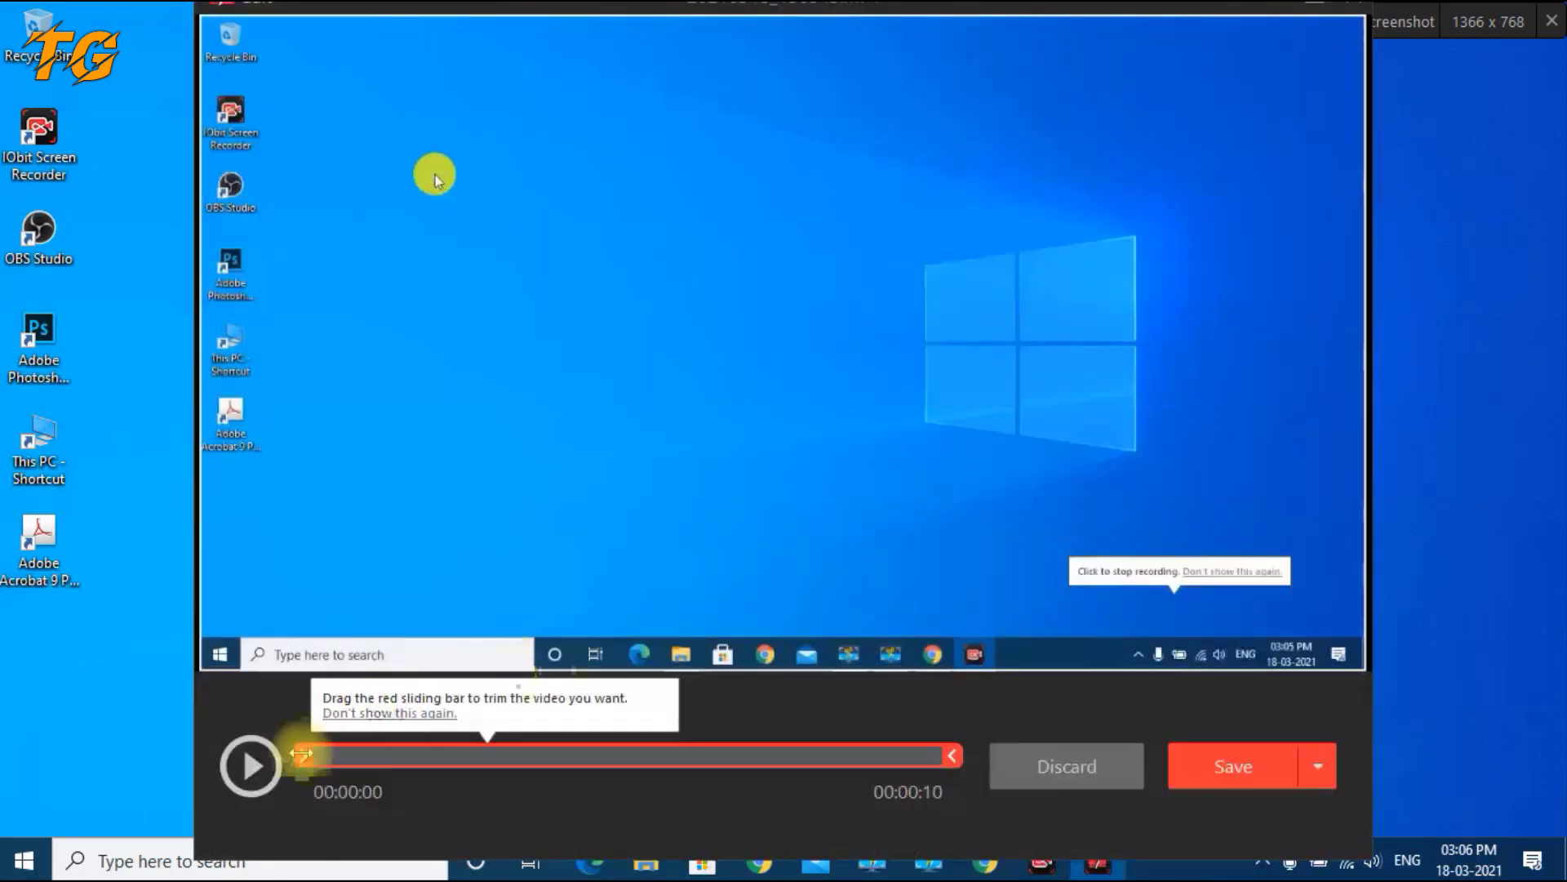
left_click_drag(302, 753, 468, 755)
left_click_drag(952, 754, 798, 754)
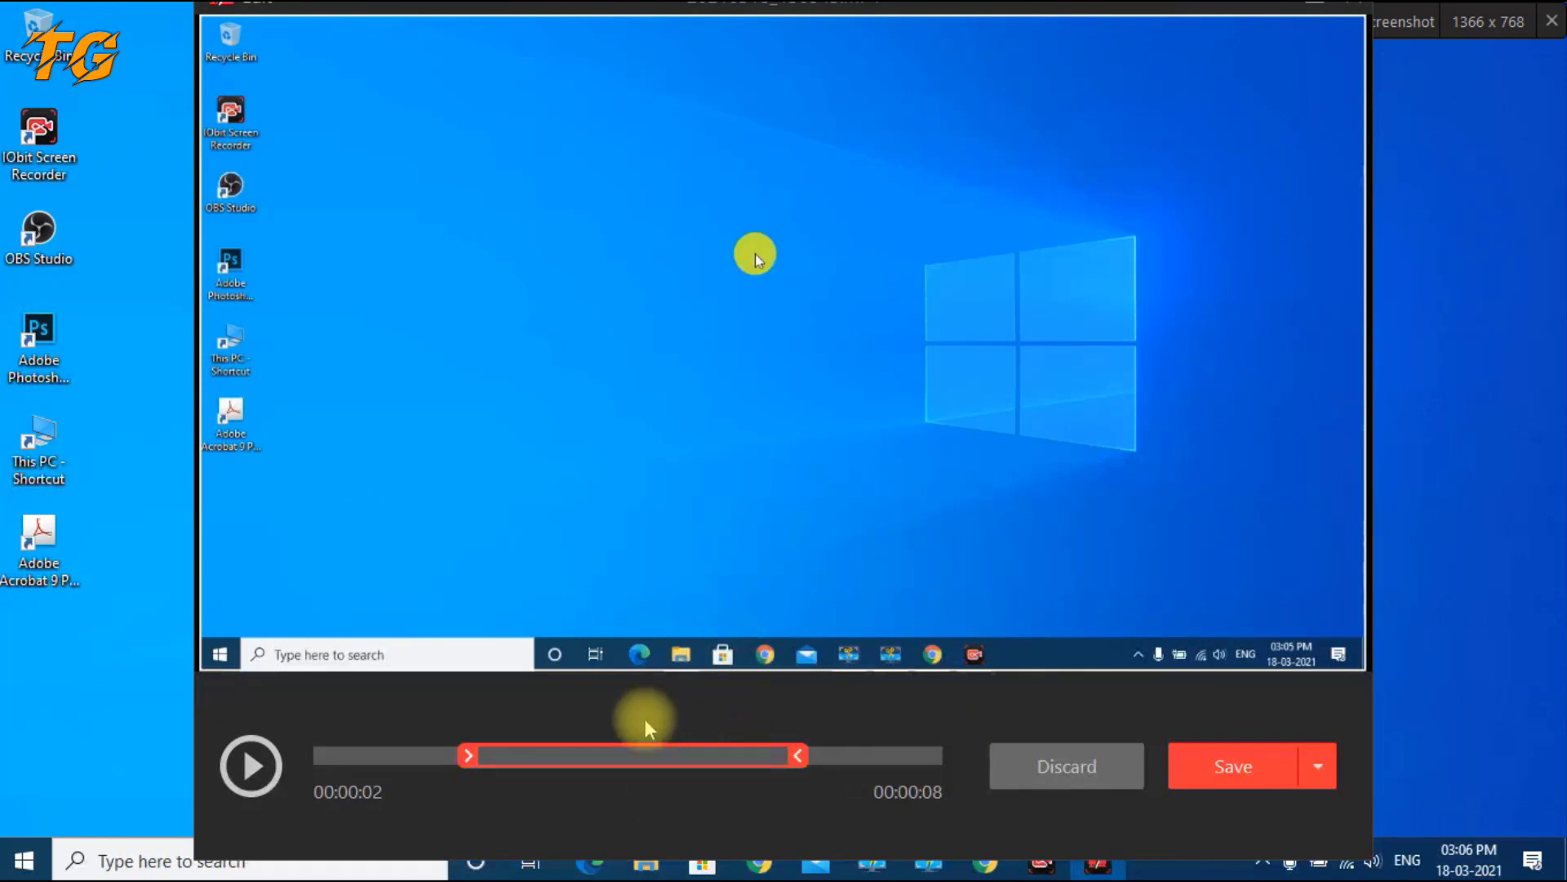
mouse_move(467, 754)
left_mouse_down()
mouse_move(377, 754)
mouse_move(474, 754)
left_mouse_up()
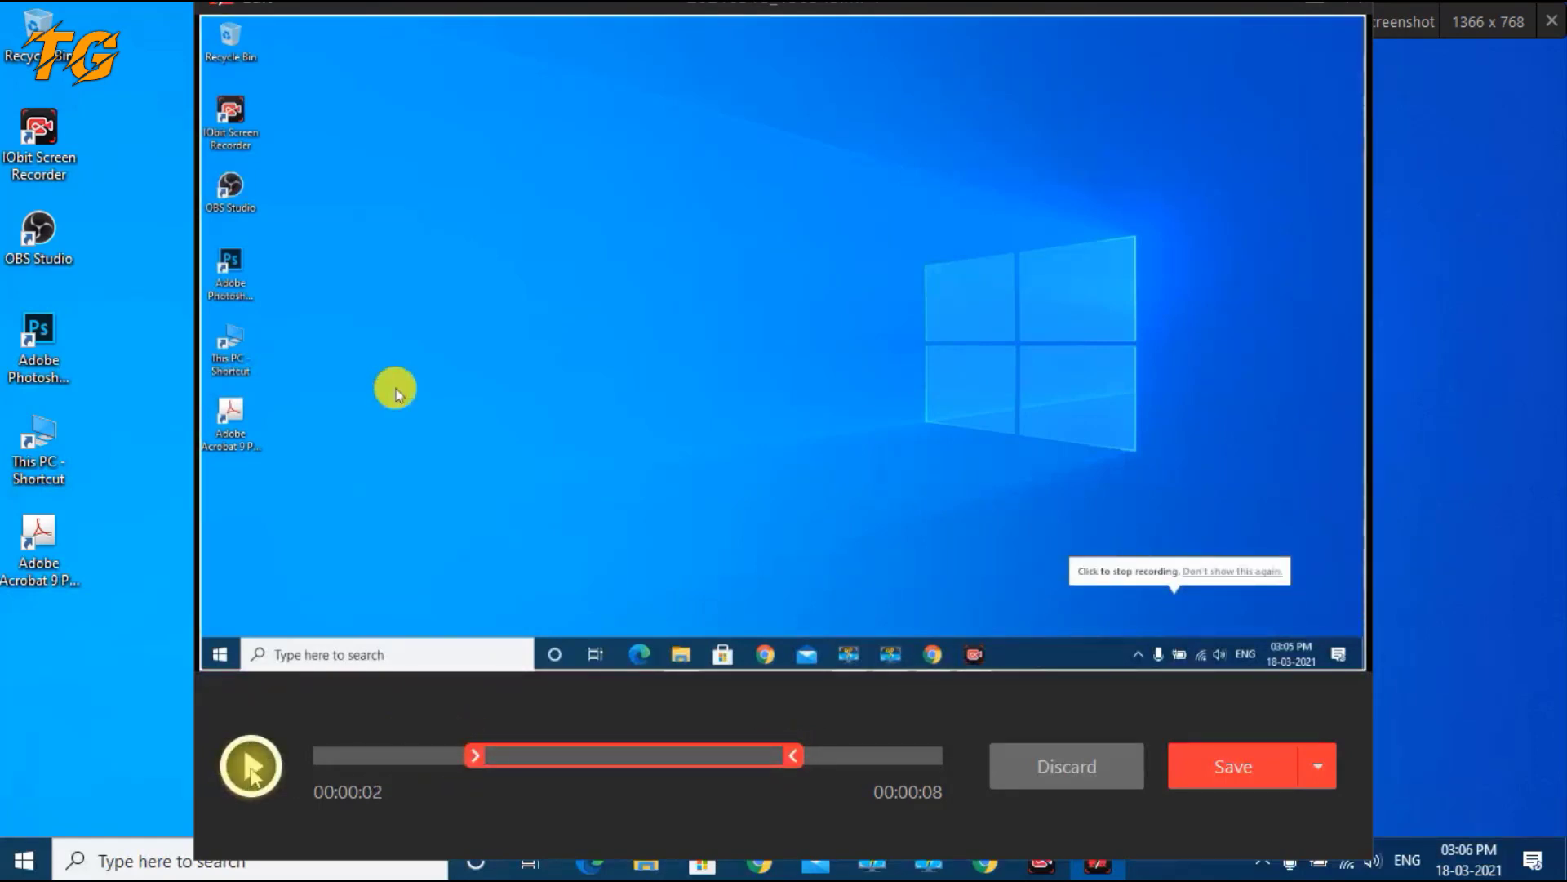
left_click(252, 771)
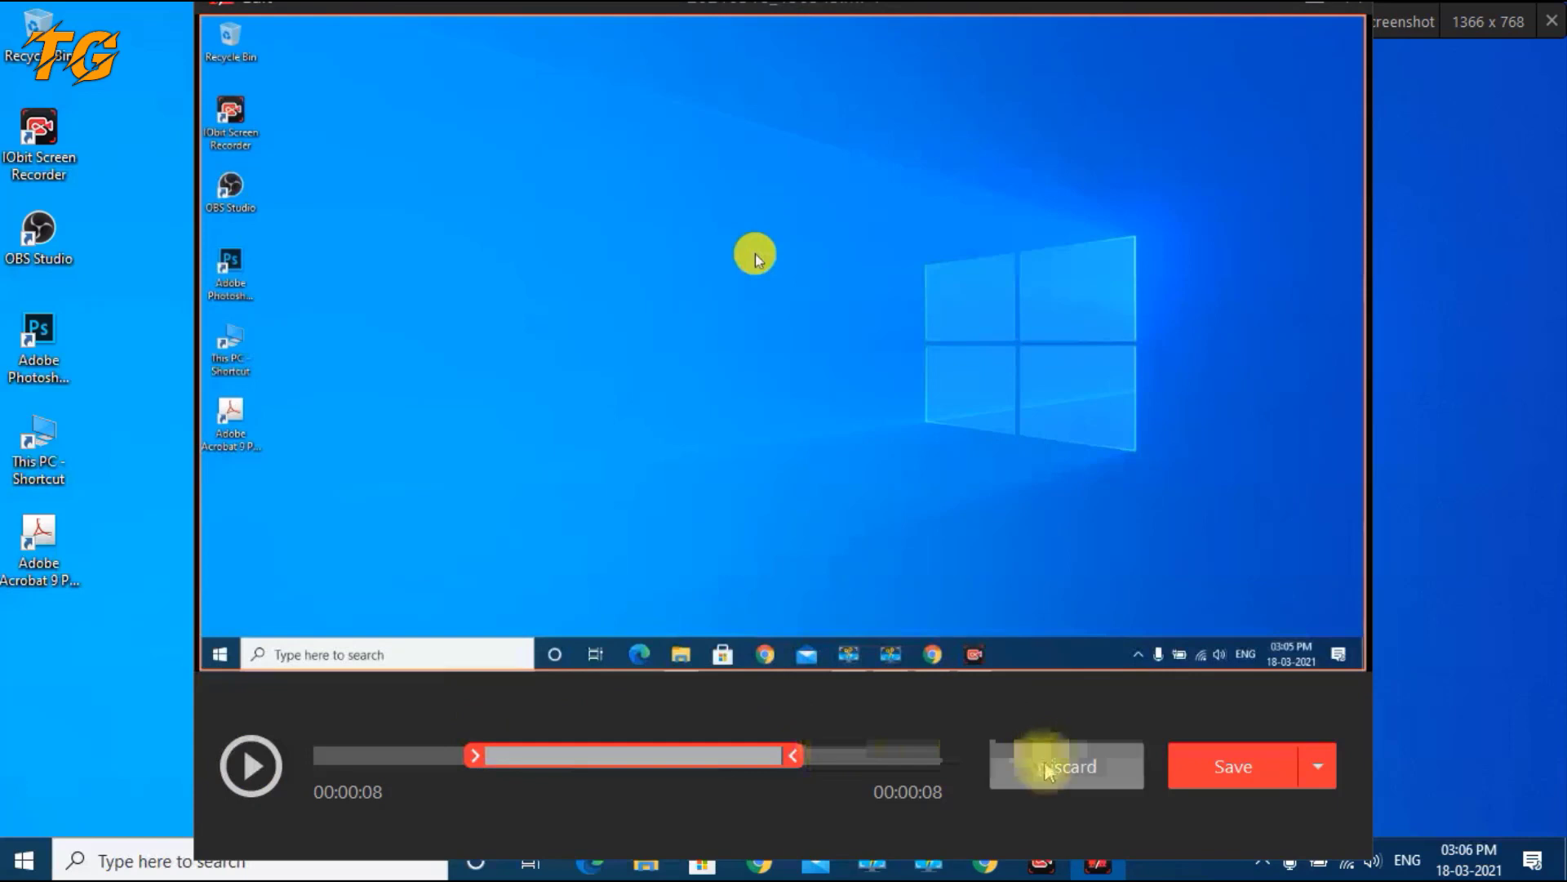
left_click(1068, 770)
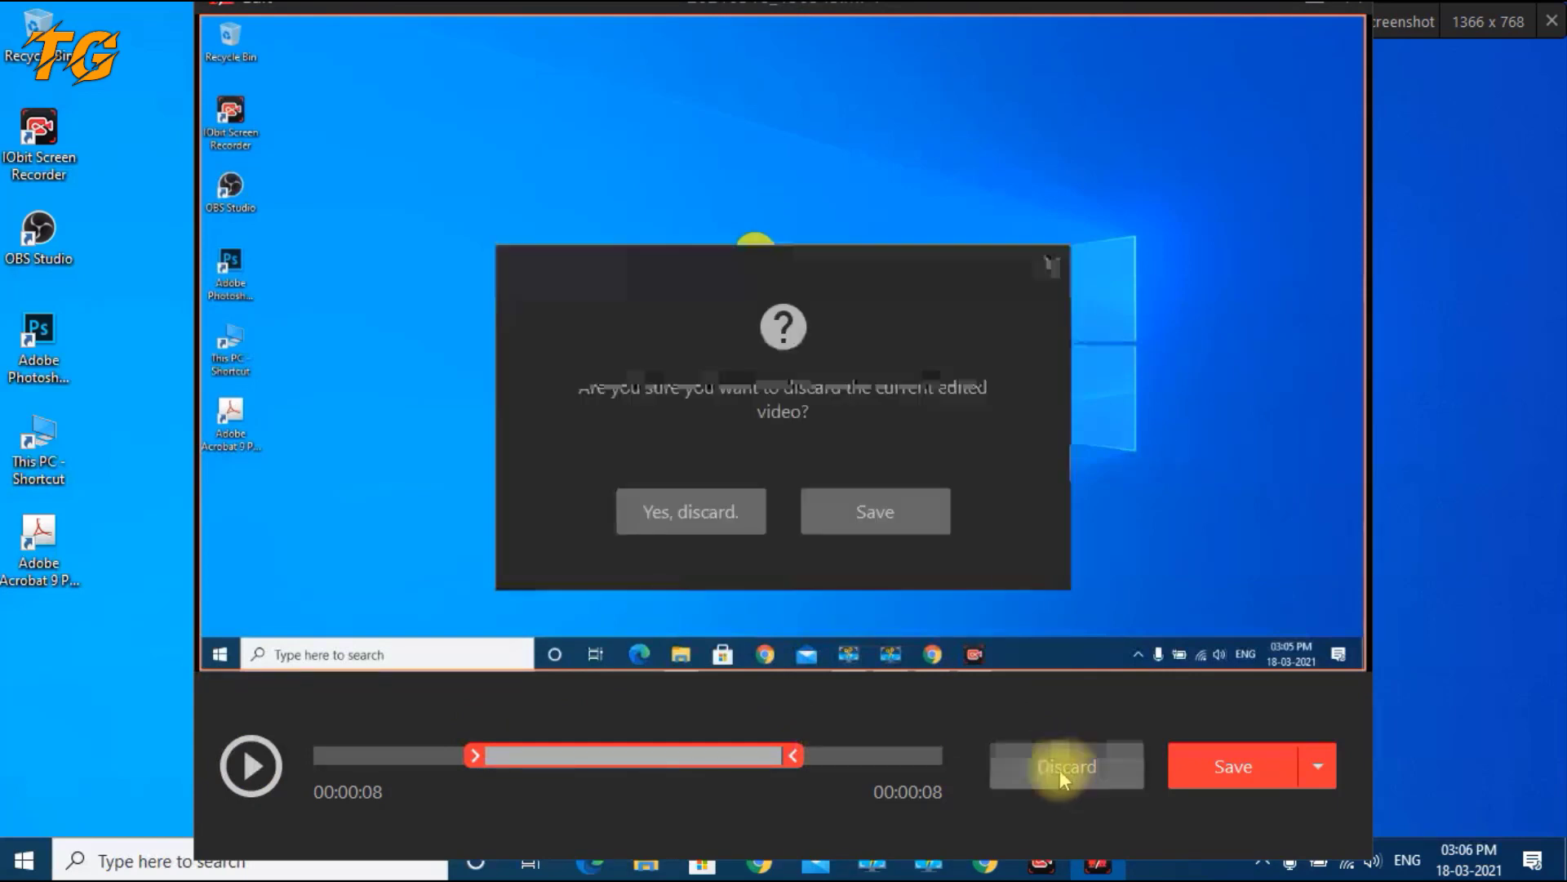
left_click(682, 523)
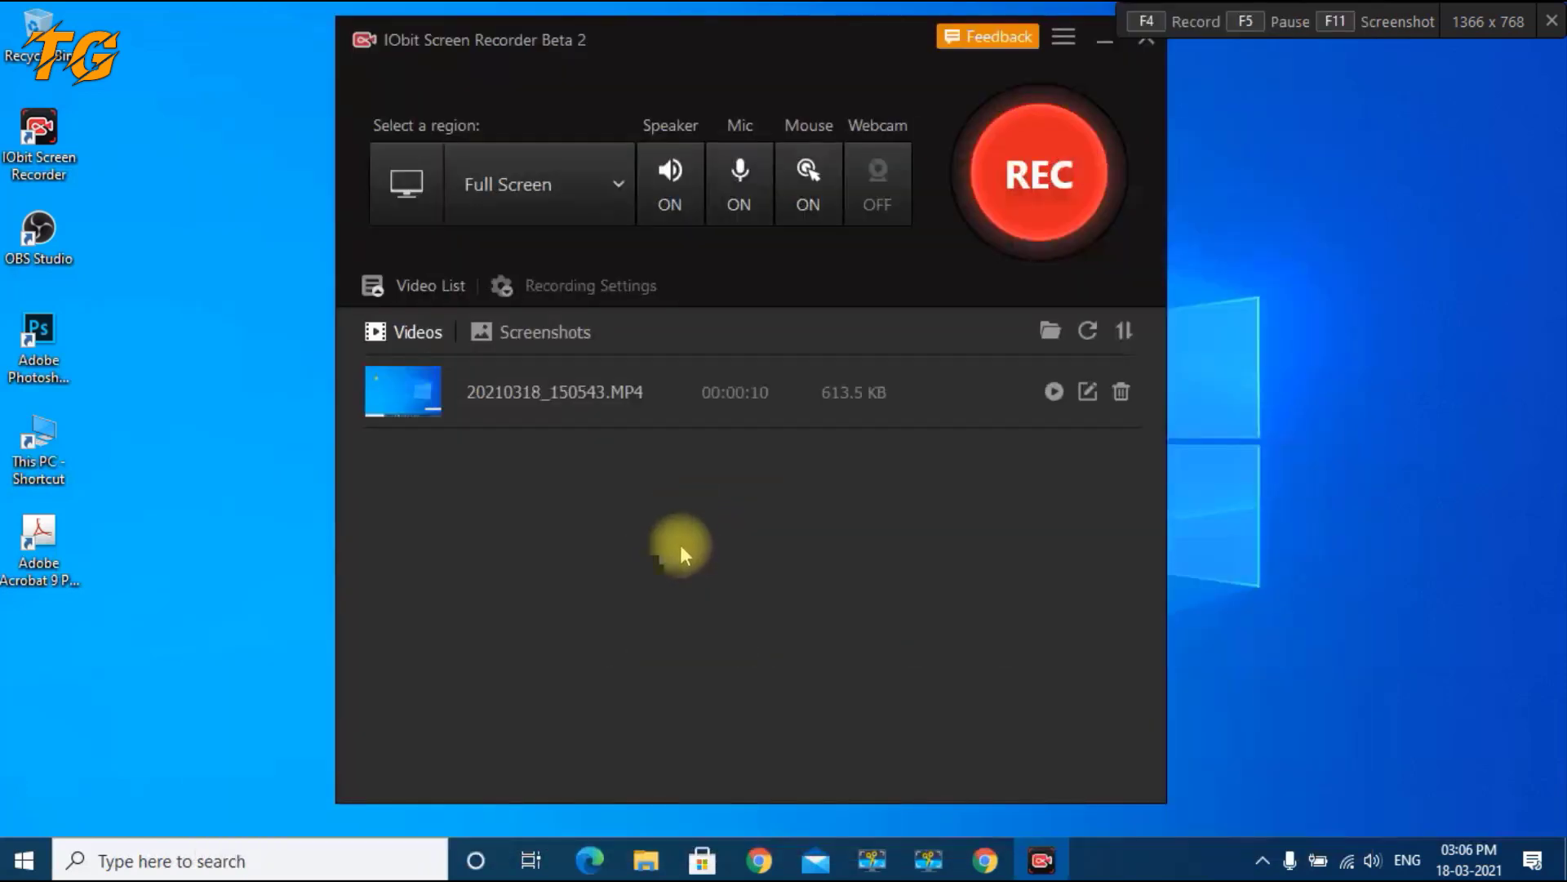
- Play the recorded test video with its sound muted and skip back to an earlier point
left_click(439, 400)
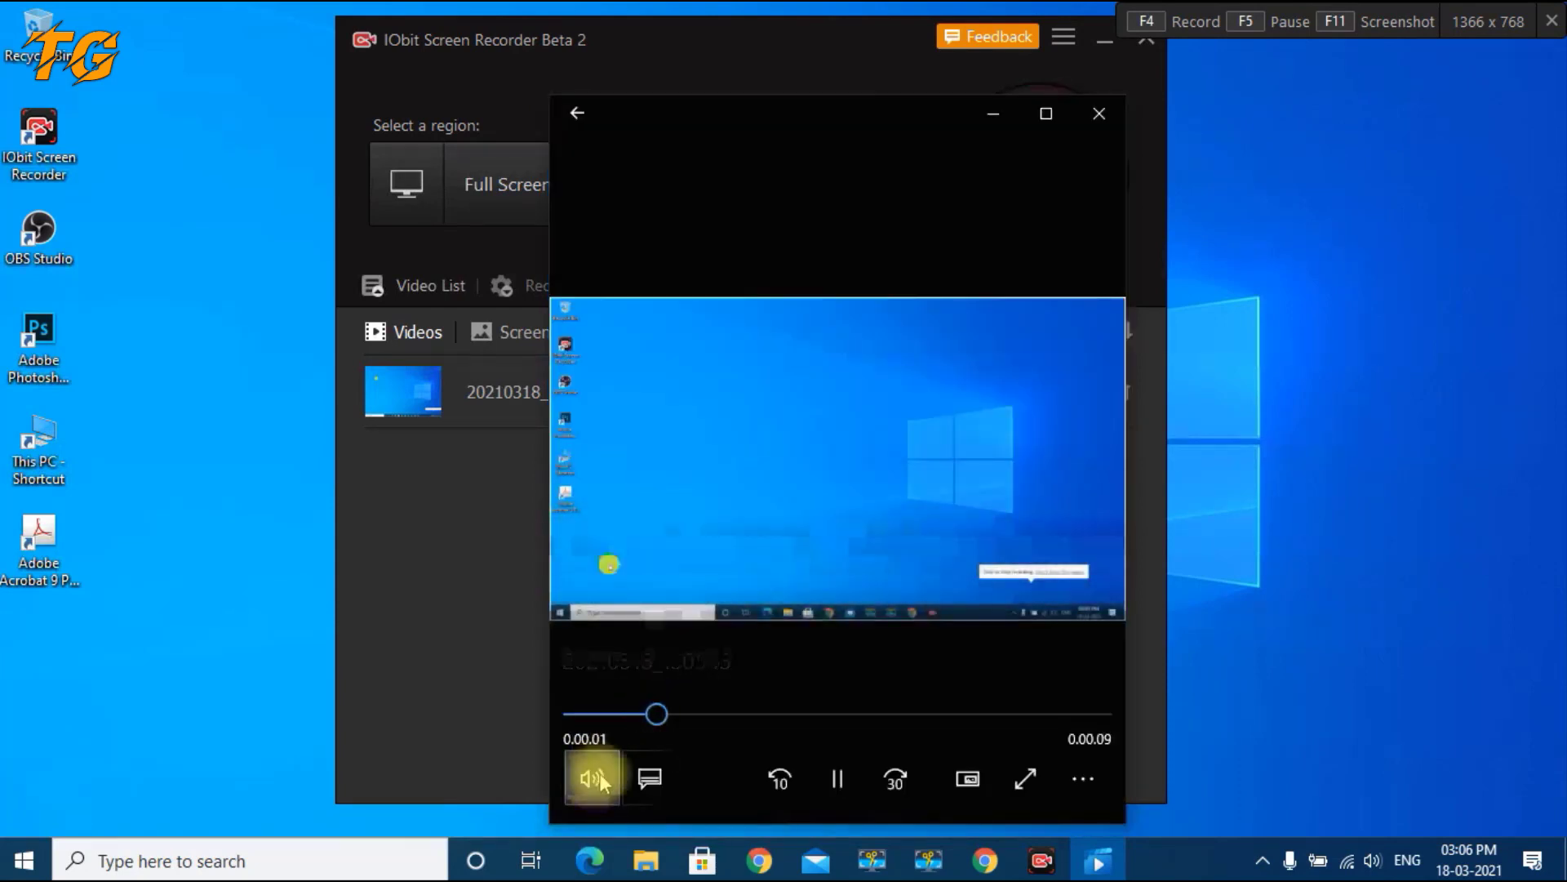
left_click(594, 772)
left_click_drag(762, 703, 618, 703)
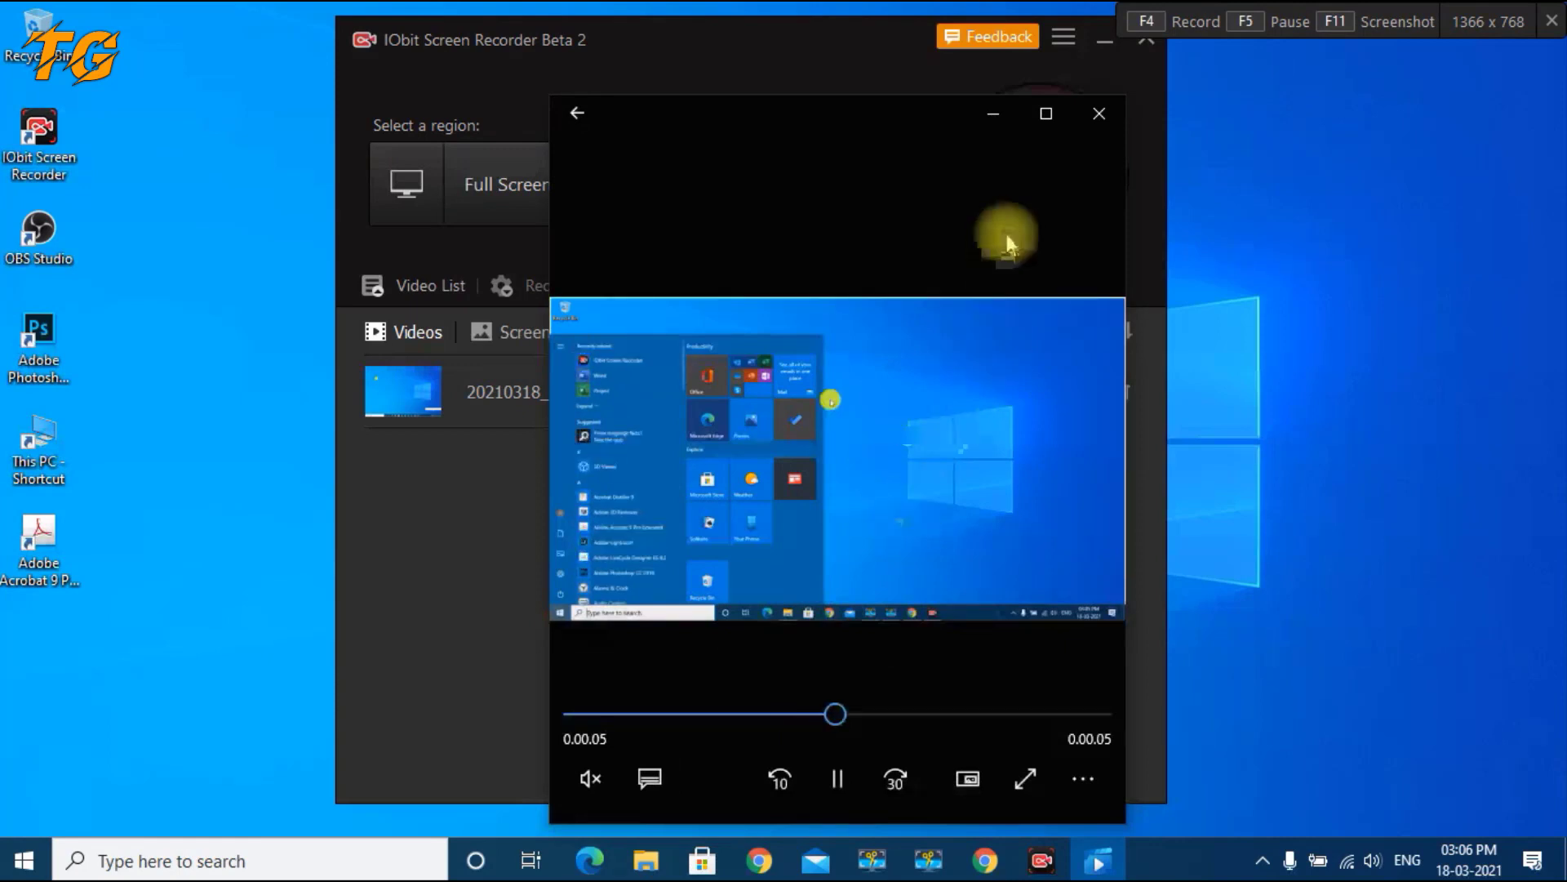
- Close the video player, collapse the video list and select a custom recording region of about 787 x 604 over the desktop's upper-left part
left_click(1100, 112)
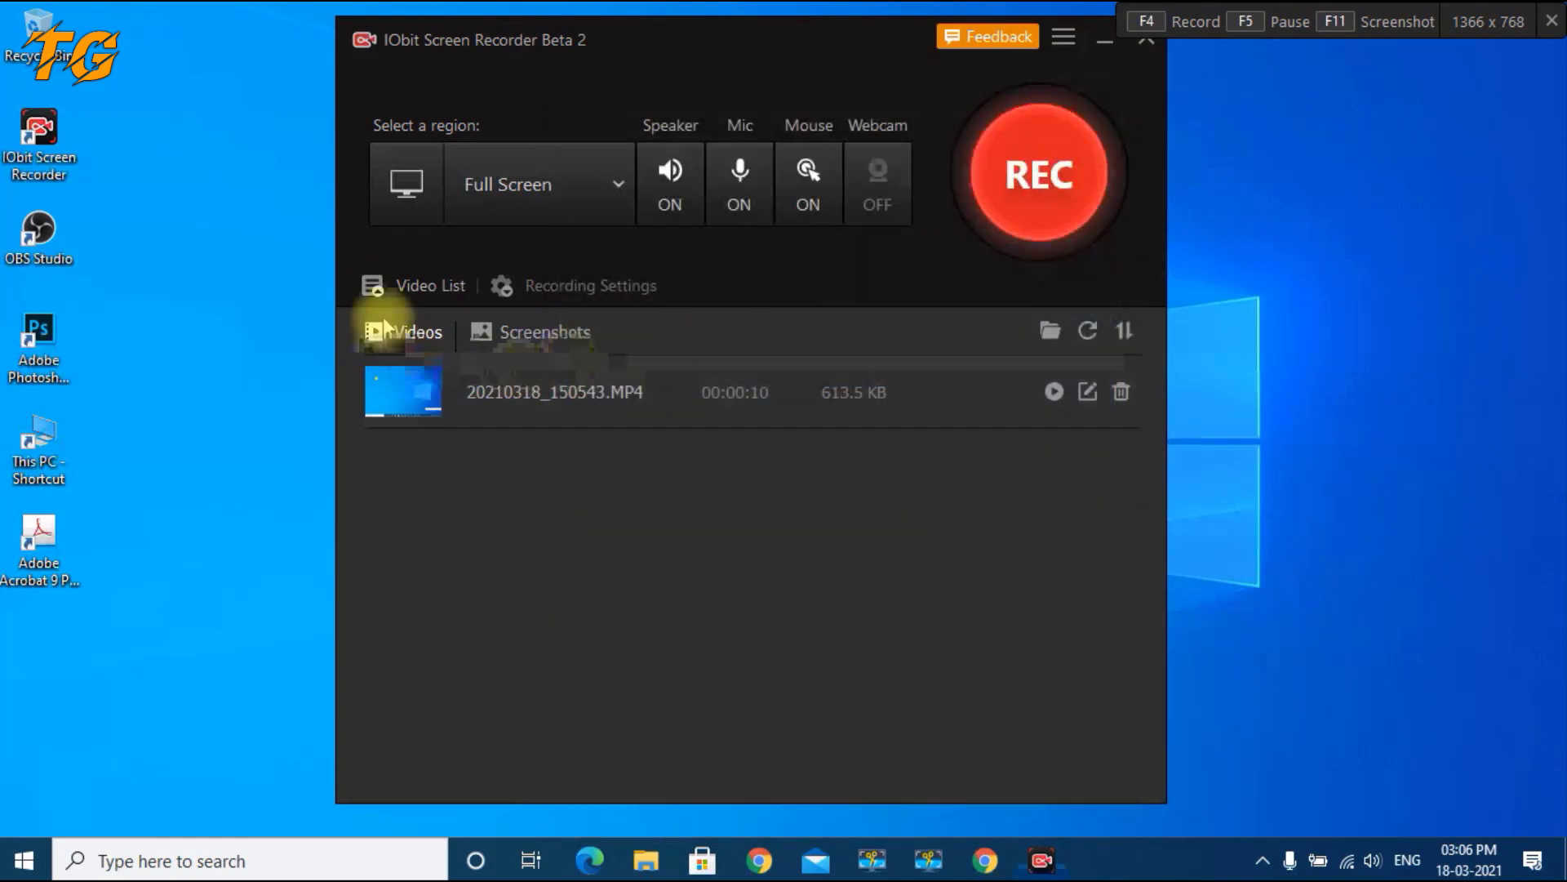
left_click(416, 286)
left_click(616, 186)
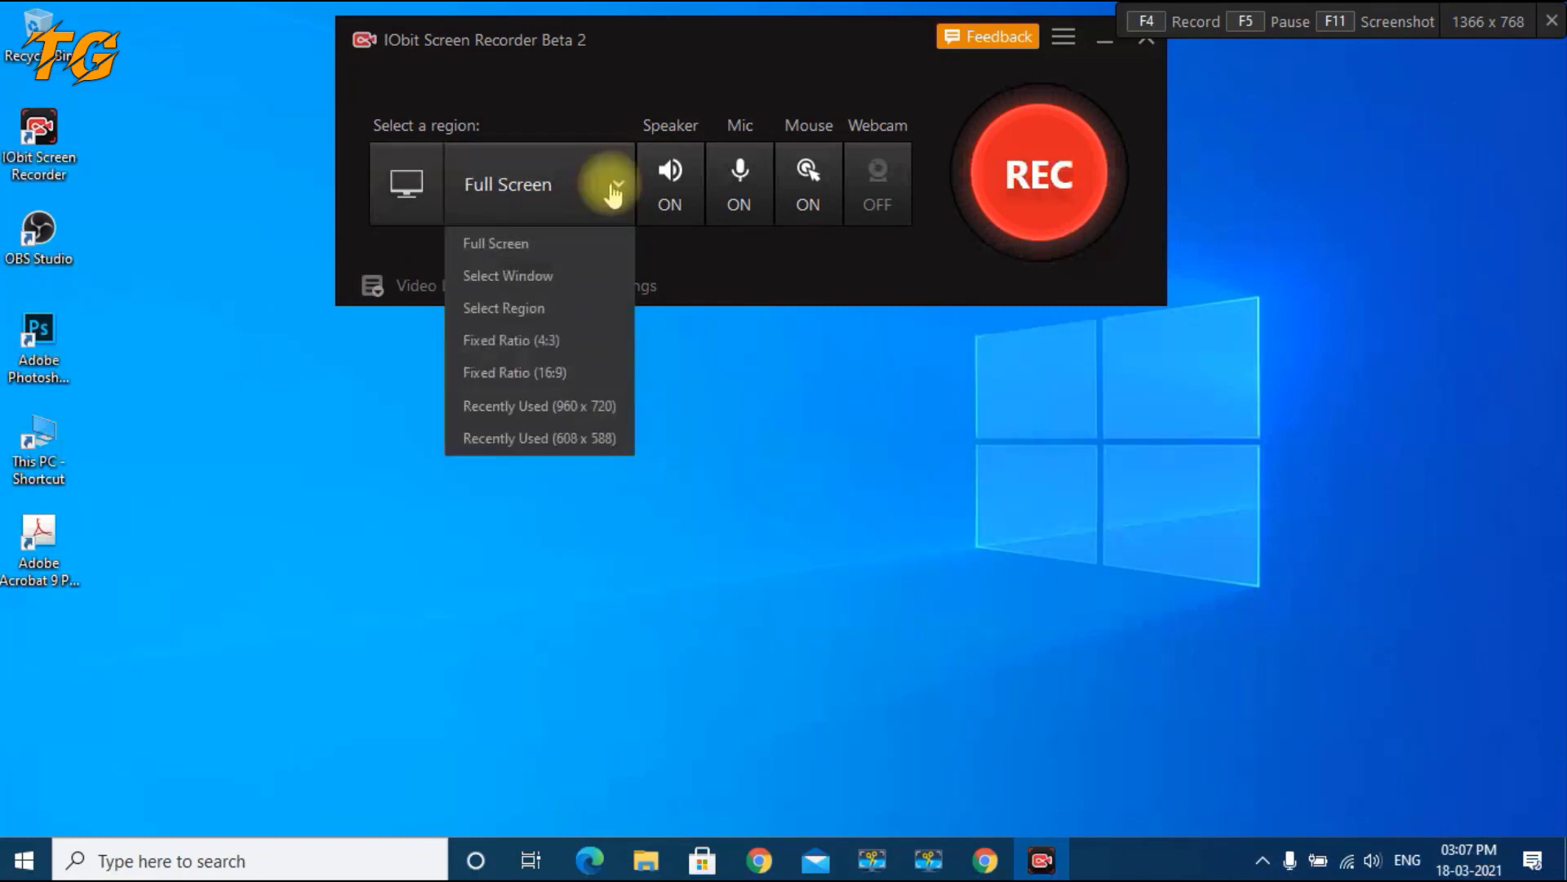
left_click(509, 309)
left_click_drag(14, 13, 920, 708)
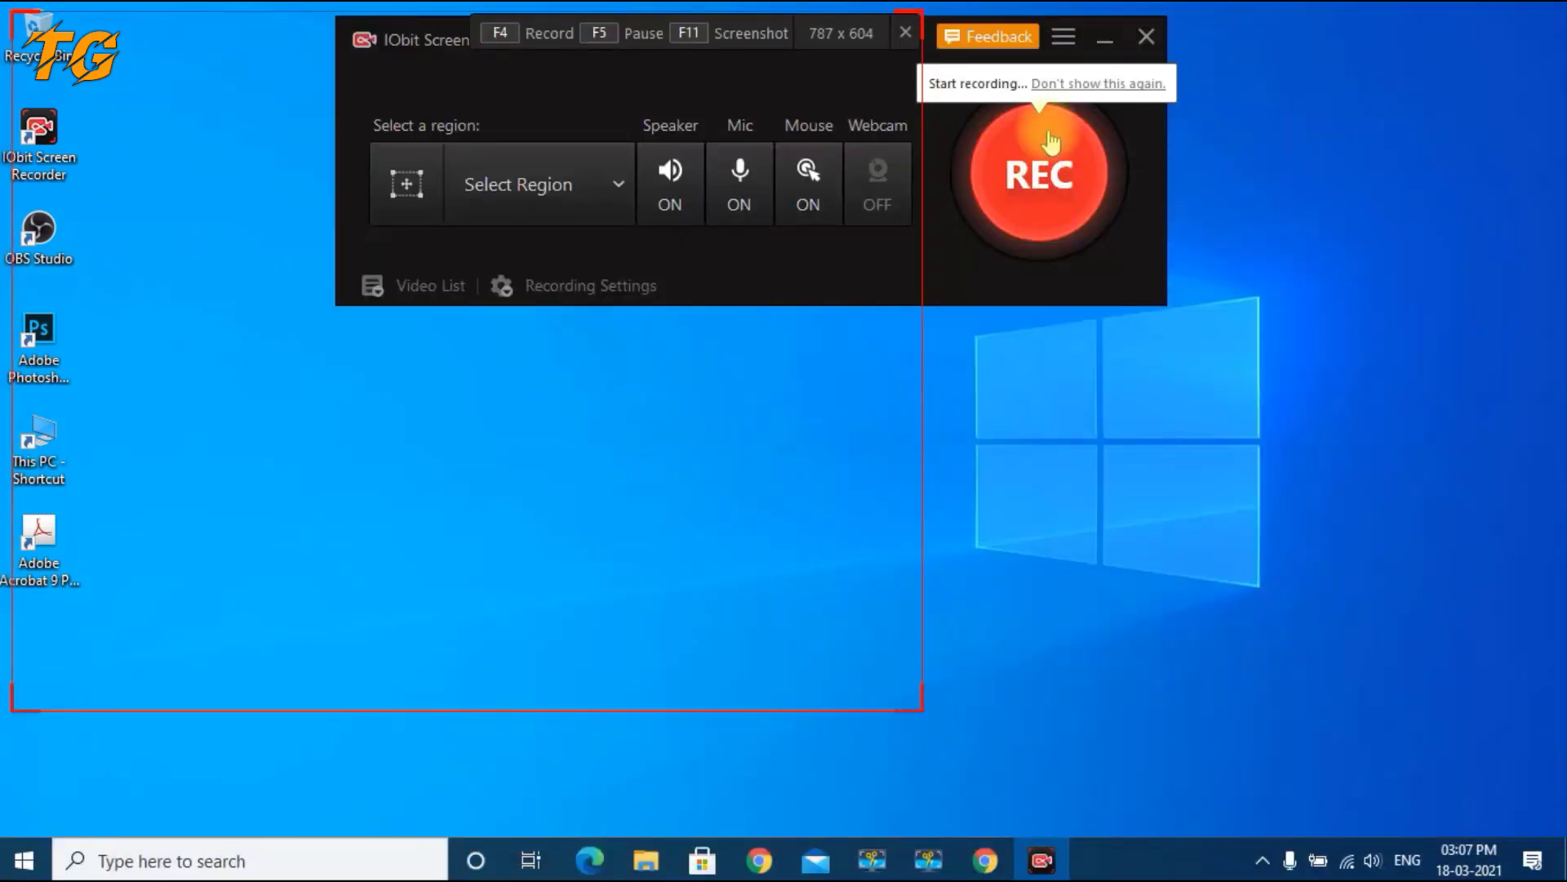
- Record the selected region for about 9 seconds while refreshing the desktop, and stop the recording
left_click(1051, 145)
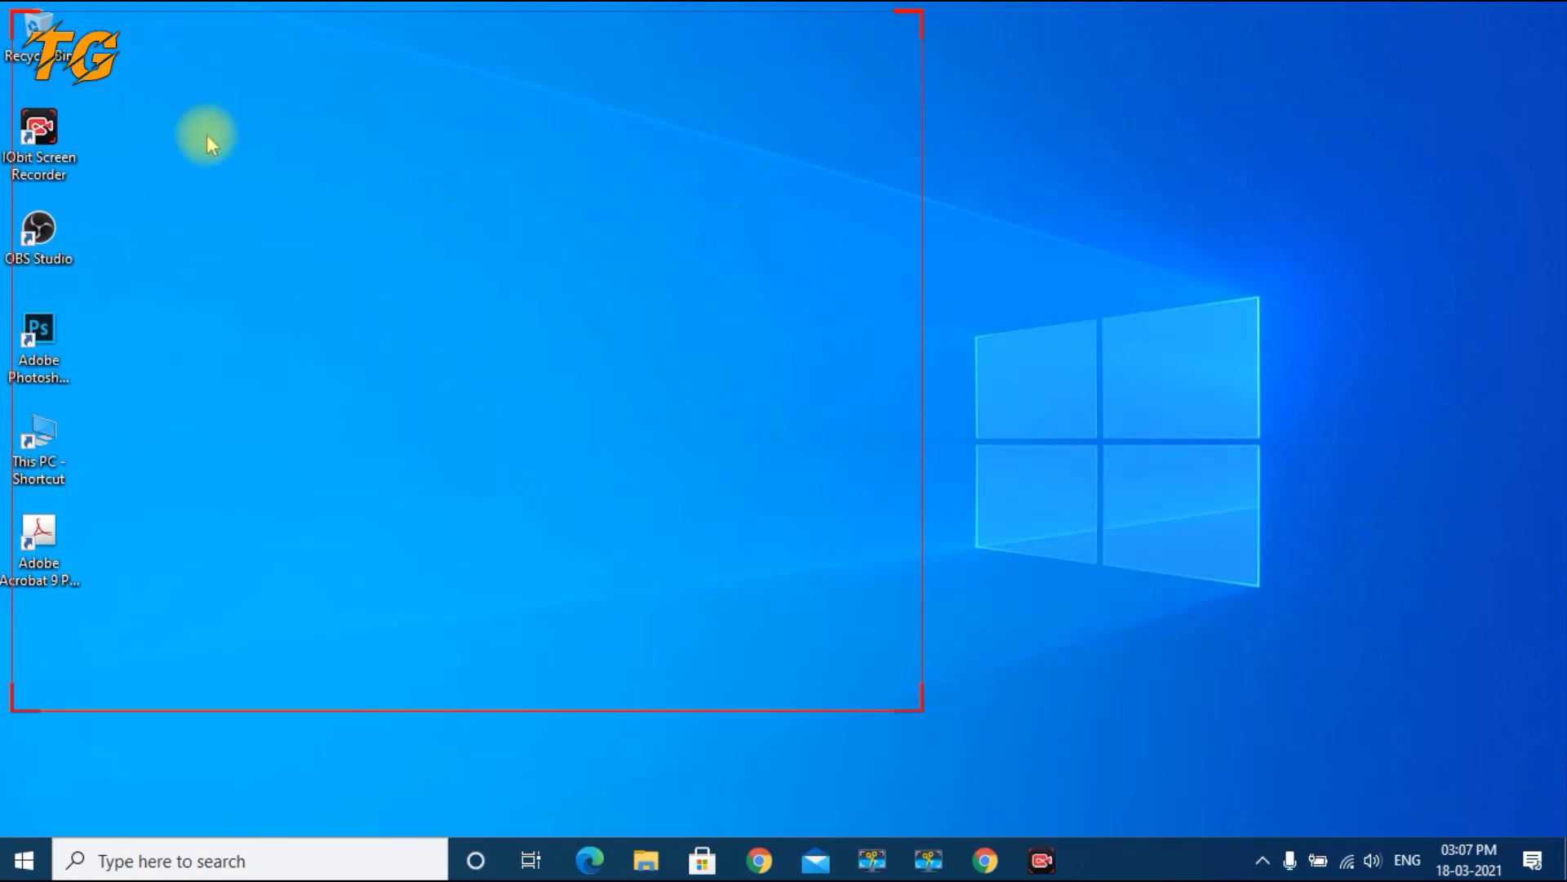
right_click(281, 183)
left_click(837, 78)
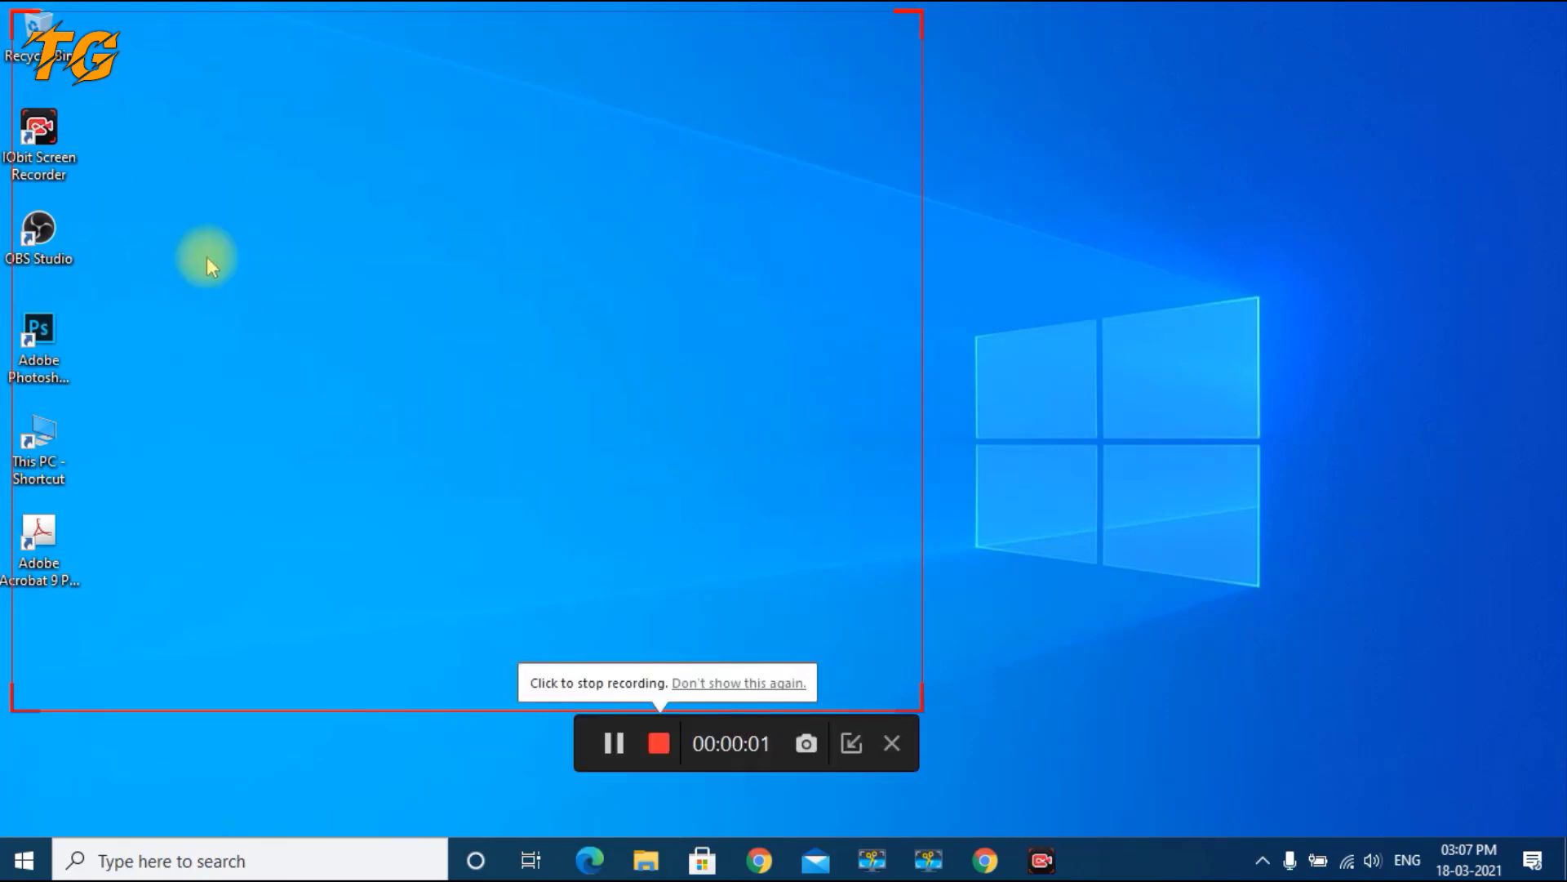
right_click(292, 171)
left_click(293, 217)
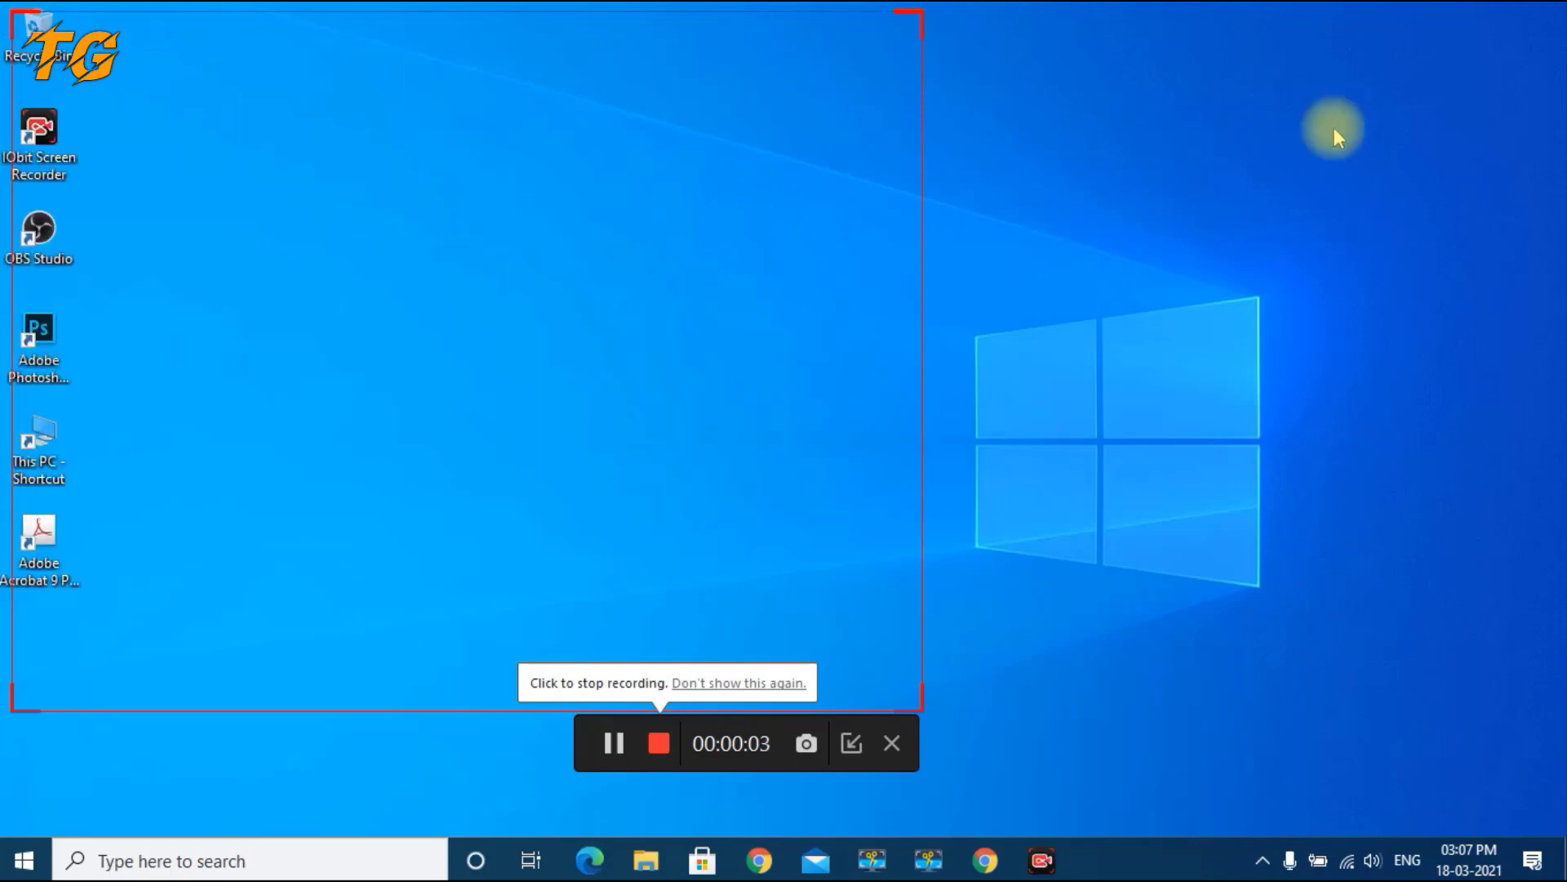
right_click(233, 222)
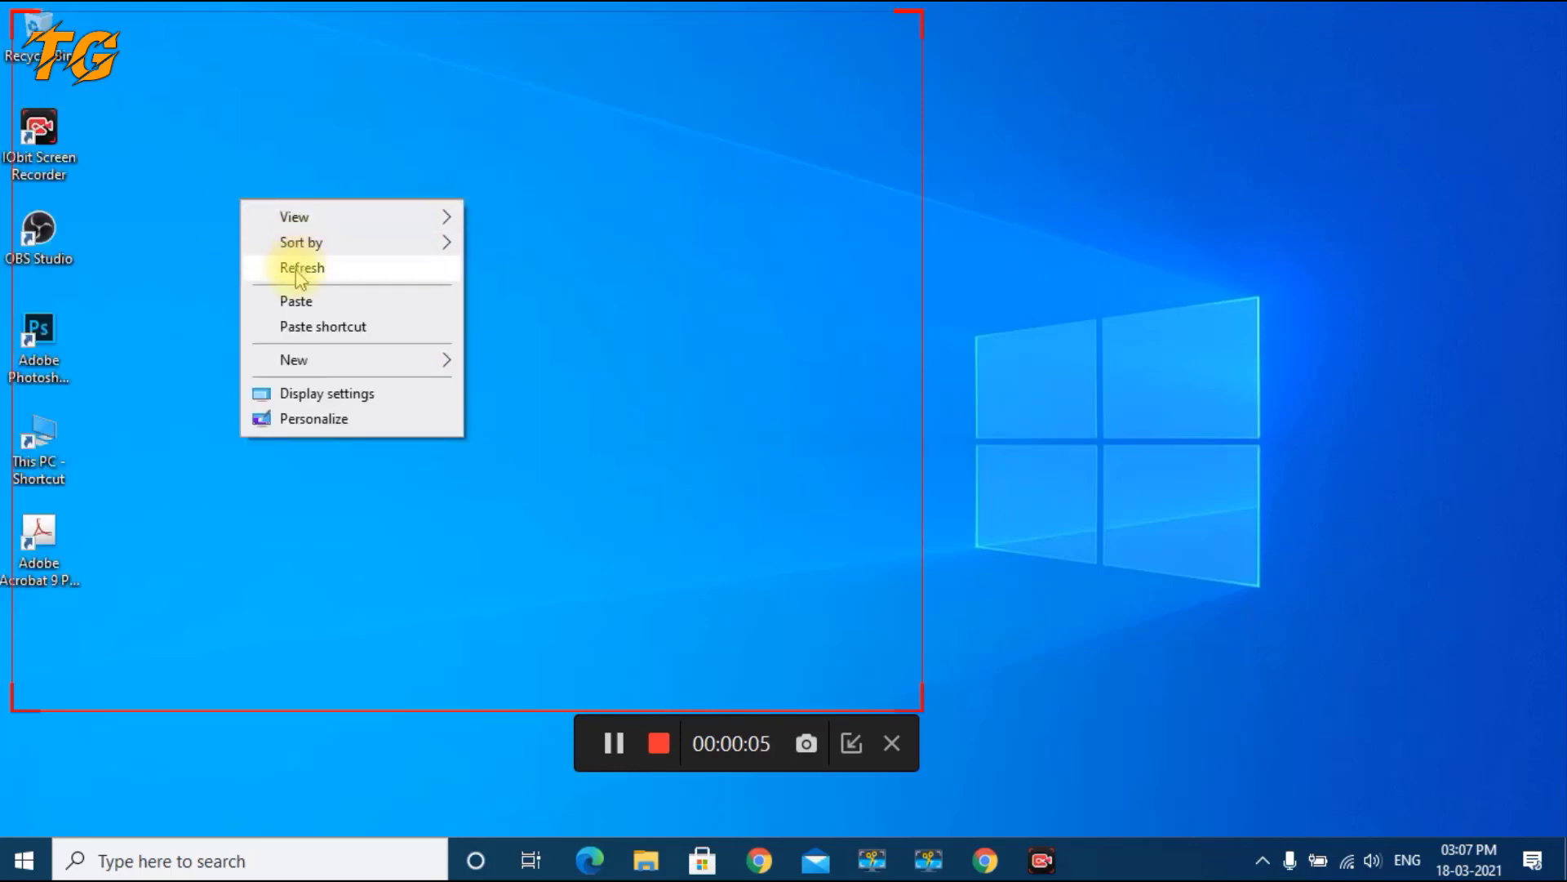
left_click(292, 268)
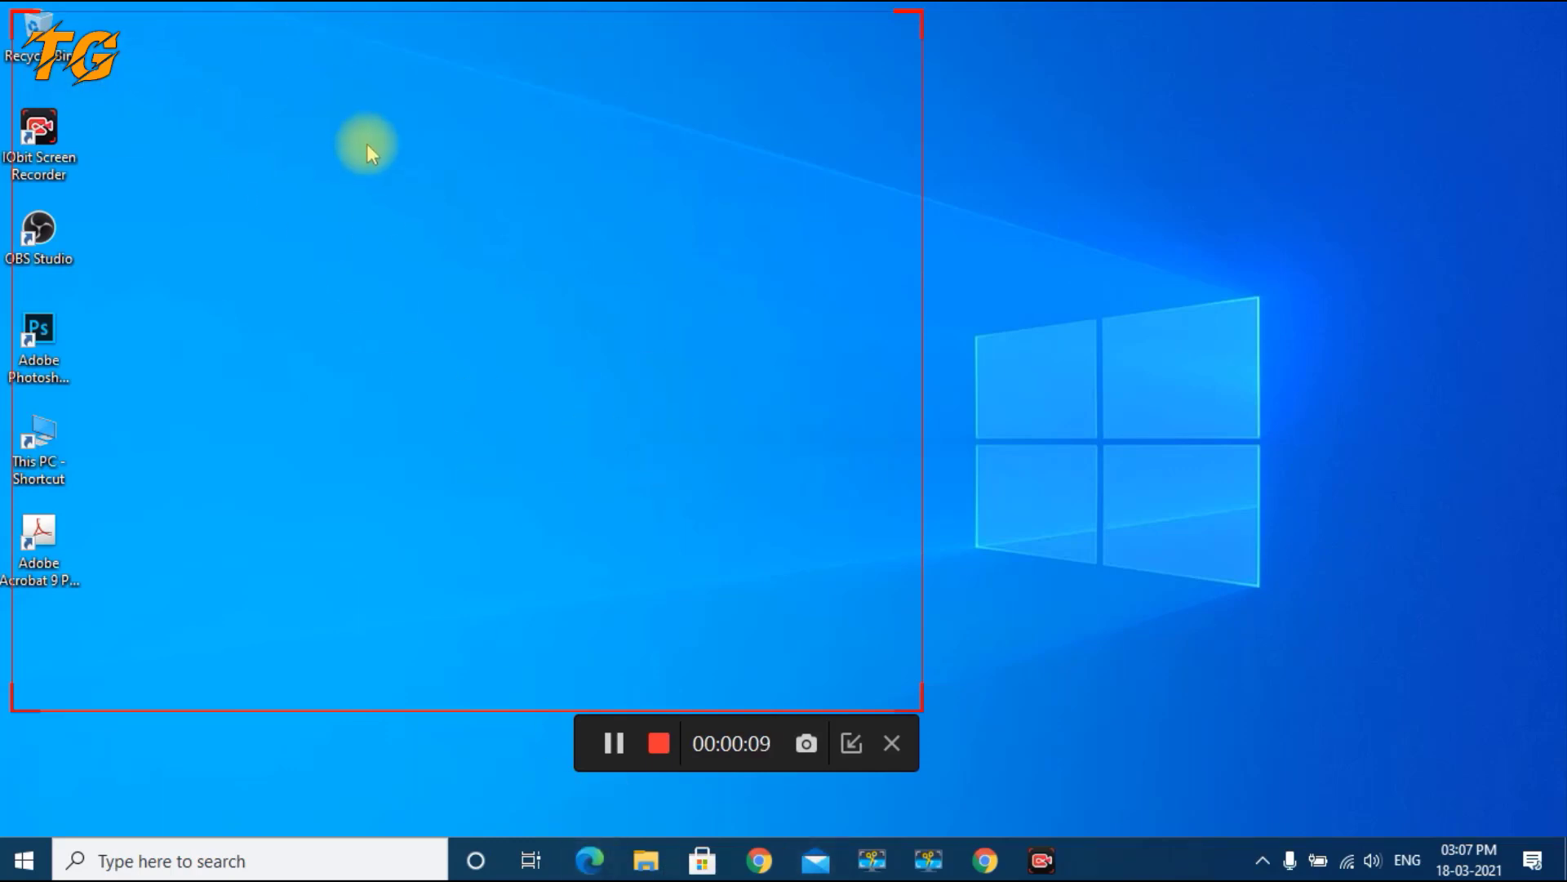
left_click(659, 743)
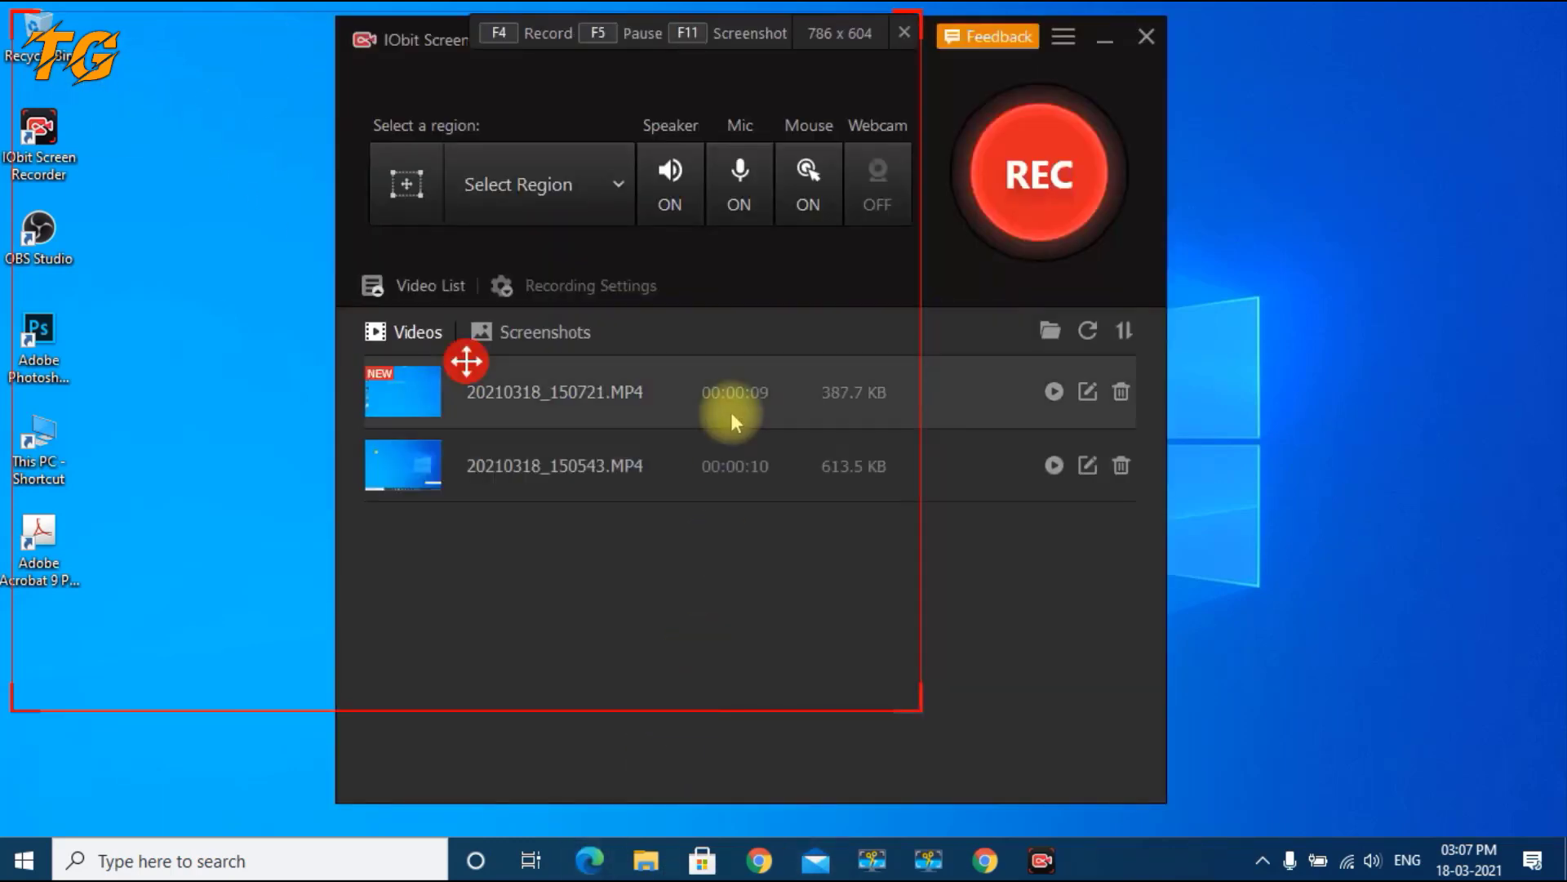
- Dismiss the custom region frame, play the new region recording and close the player
left_click(905, 33)
double_click(607, 396)
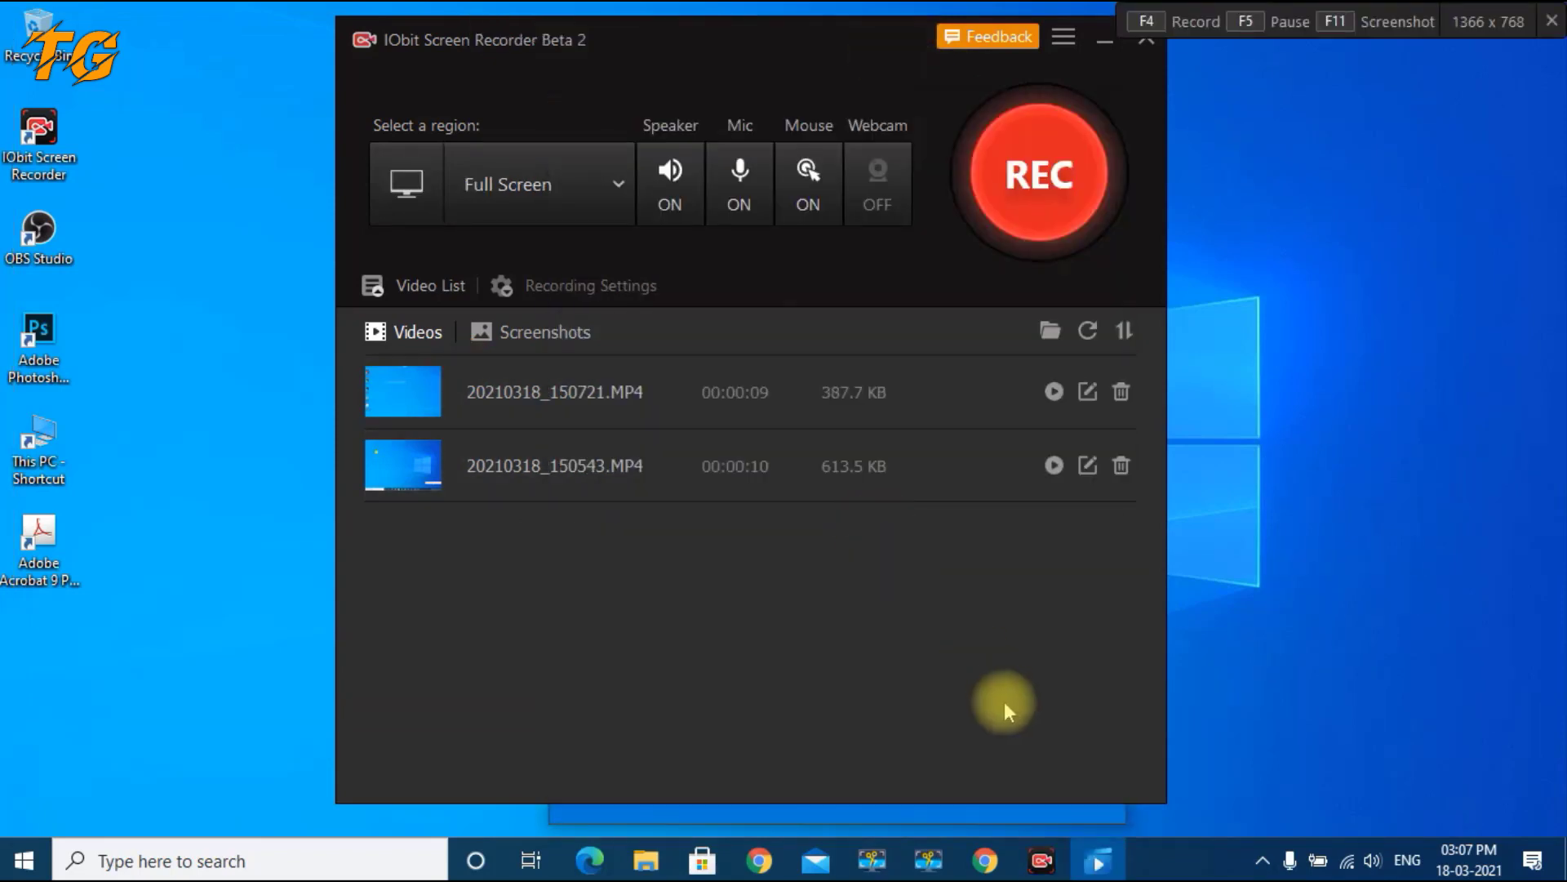
left_click(1101, 859)
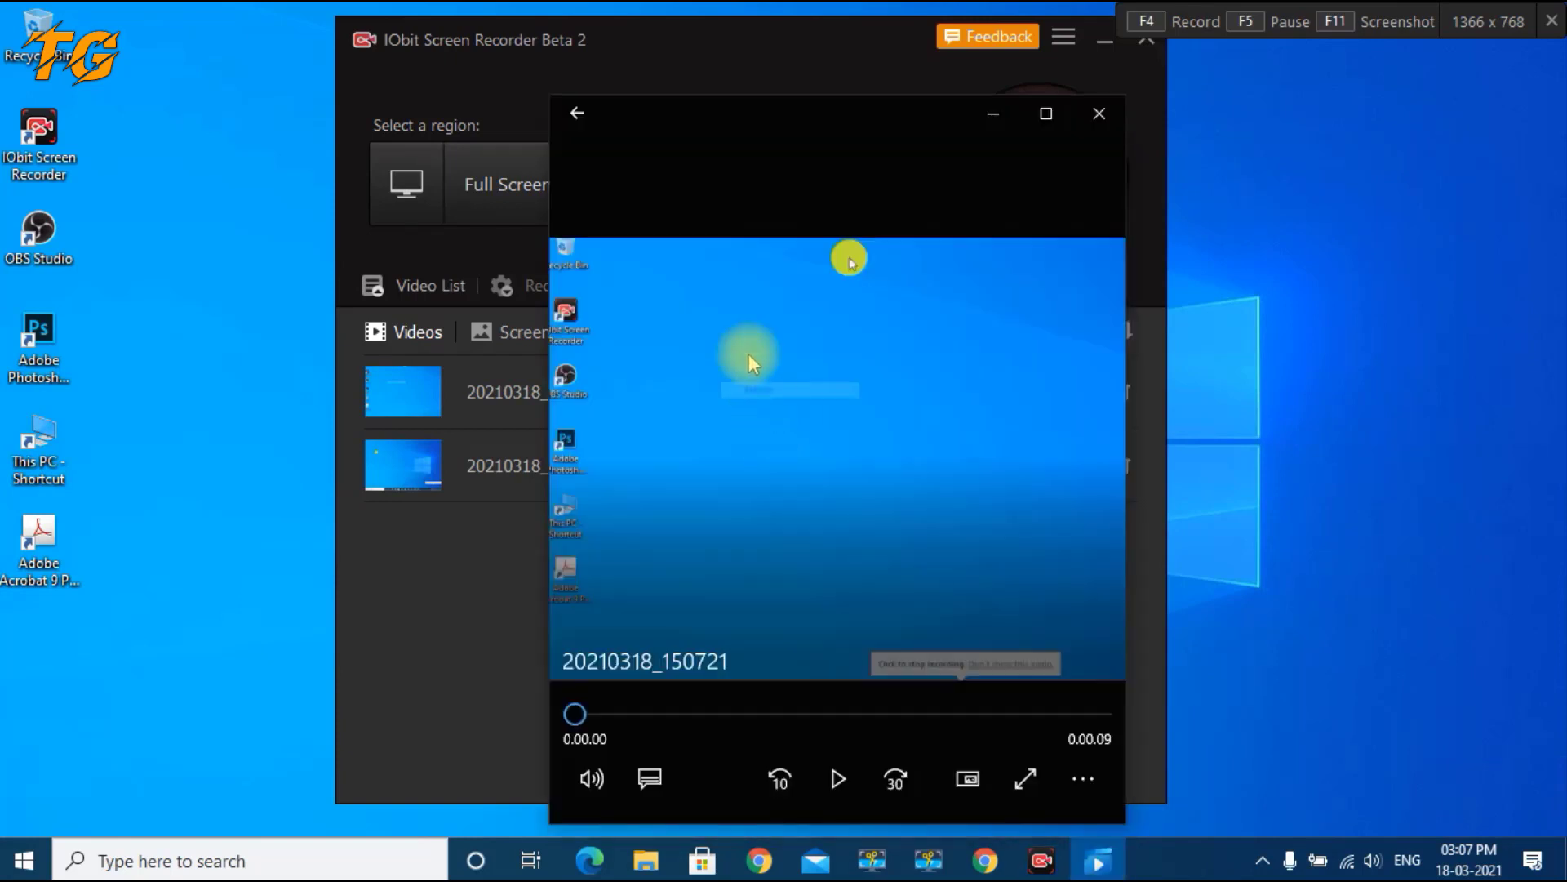
left_click(838, 778)
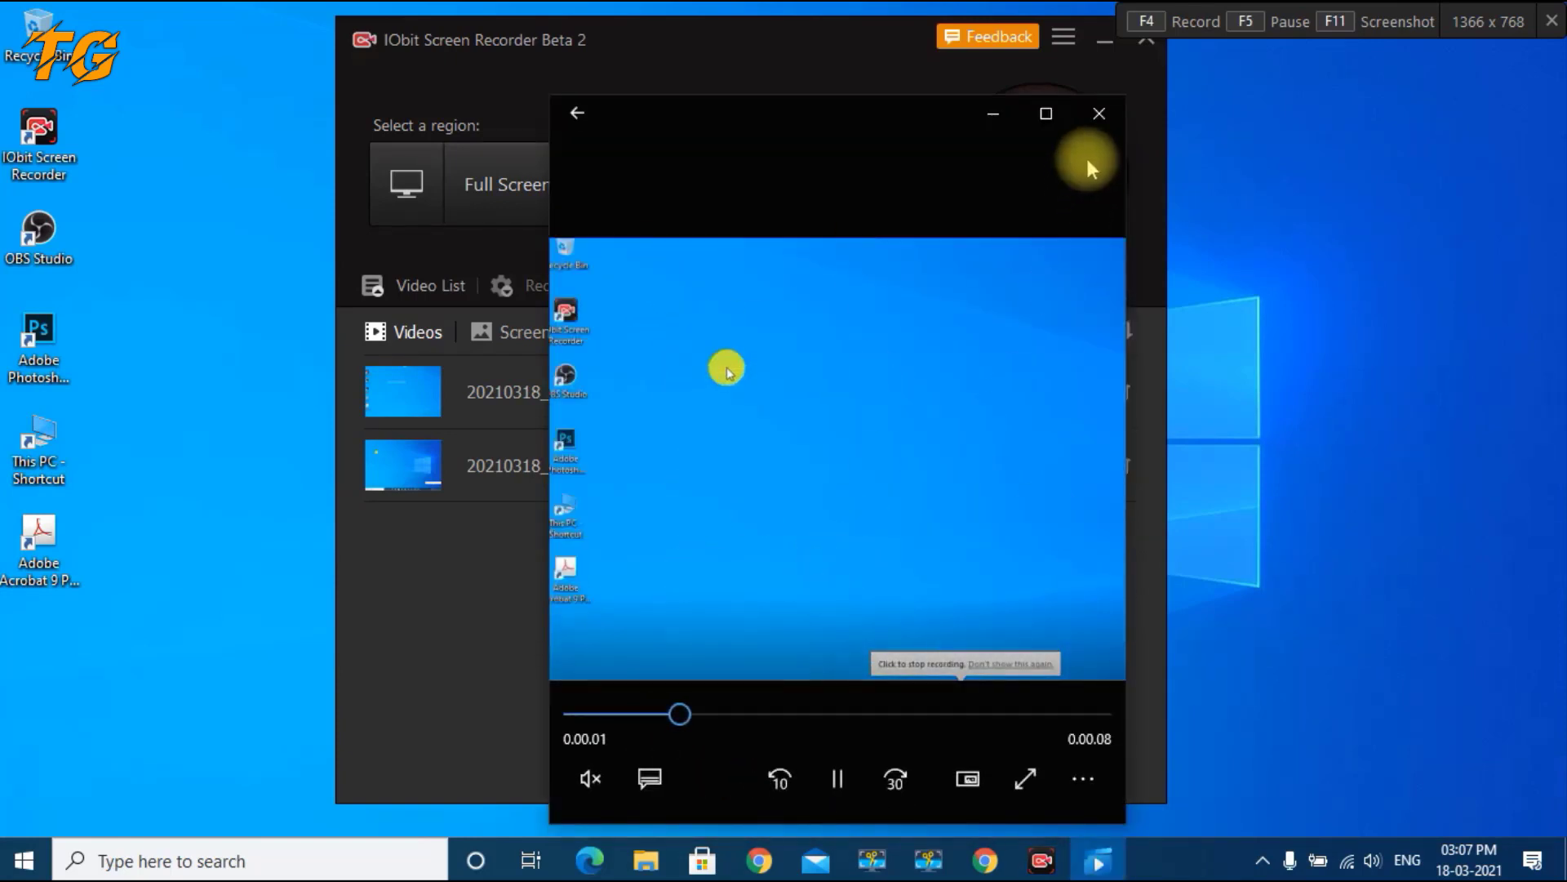
left_click(1099, 114)
left_click(612, 196)
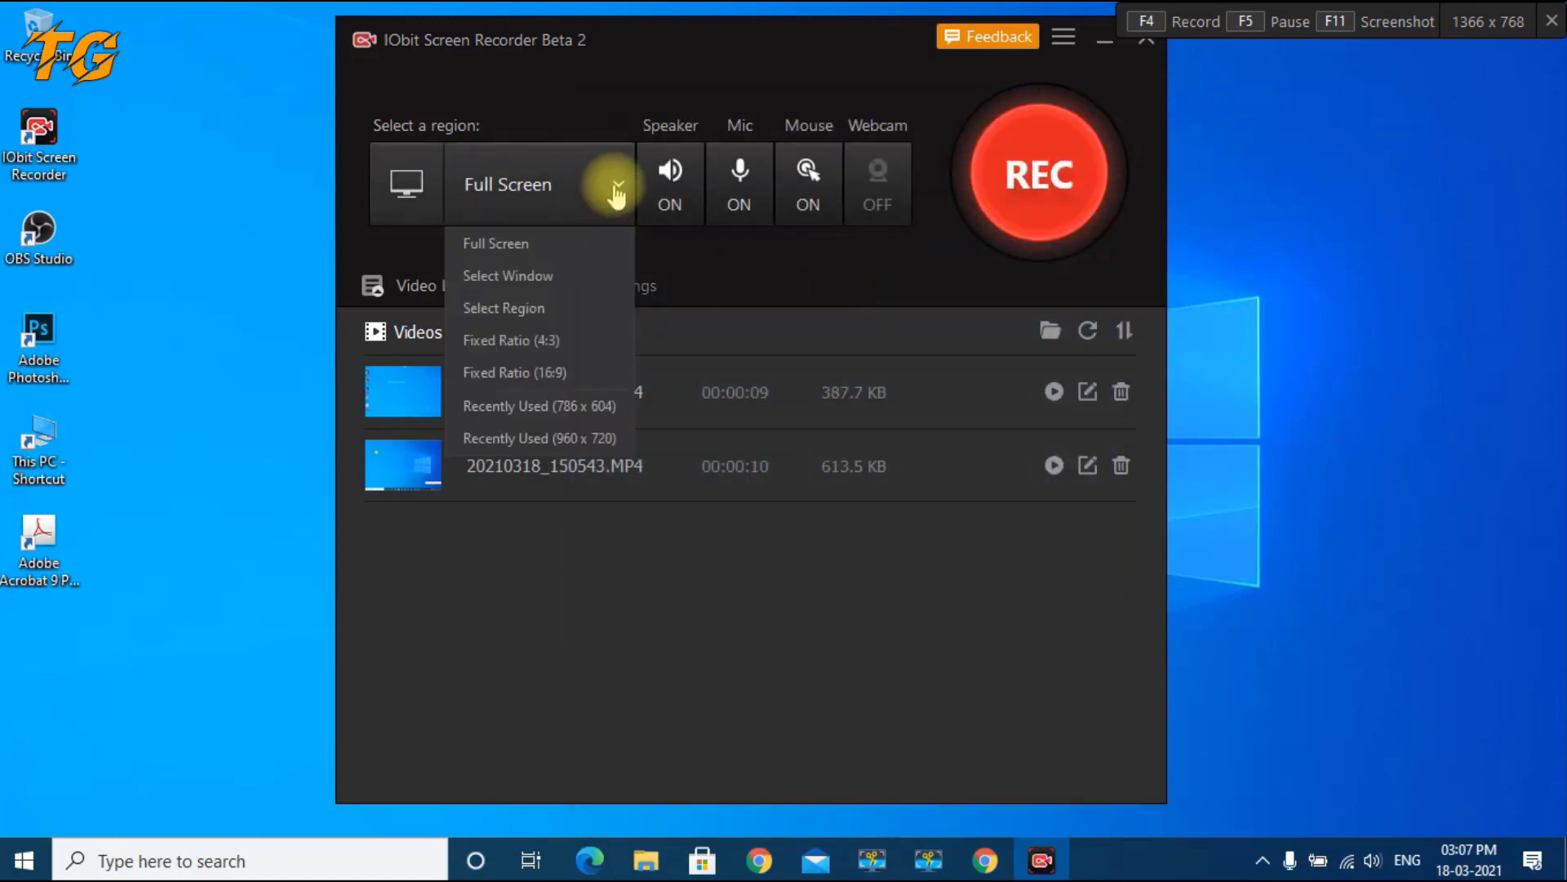
left_click(705, 270)
mouse_move(815, 49)
left_mouse_down()
mouse_move(809, 87)
mouse_move(806, 65)
left_mouse_up()
- Enable Auto hide desktop icons in the Record settings and save the settings
left_click(1051, 64)
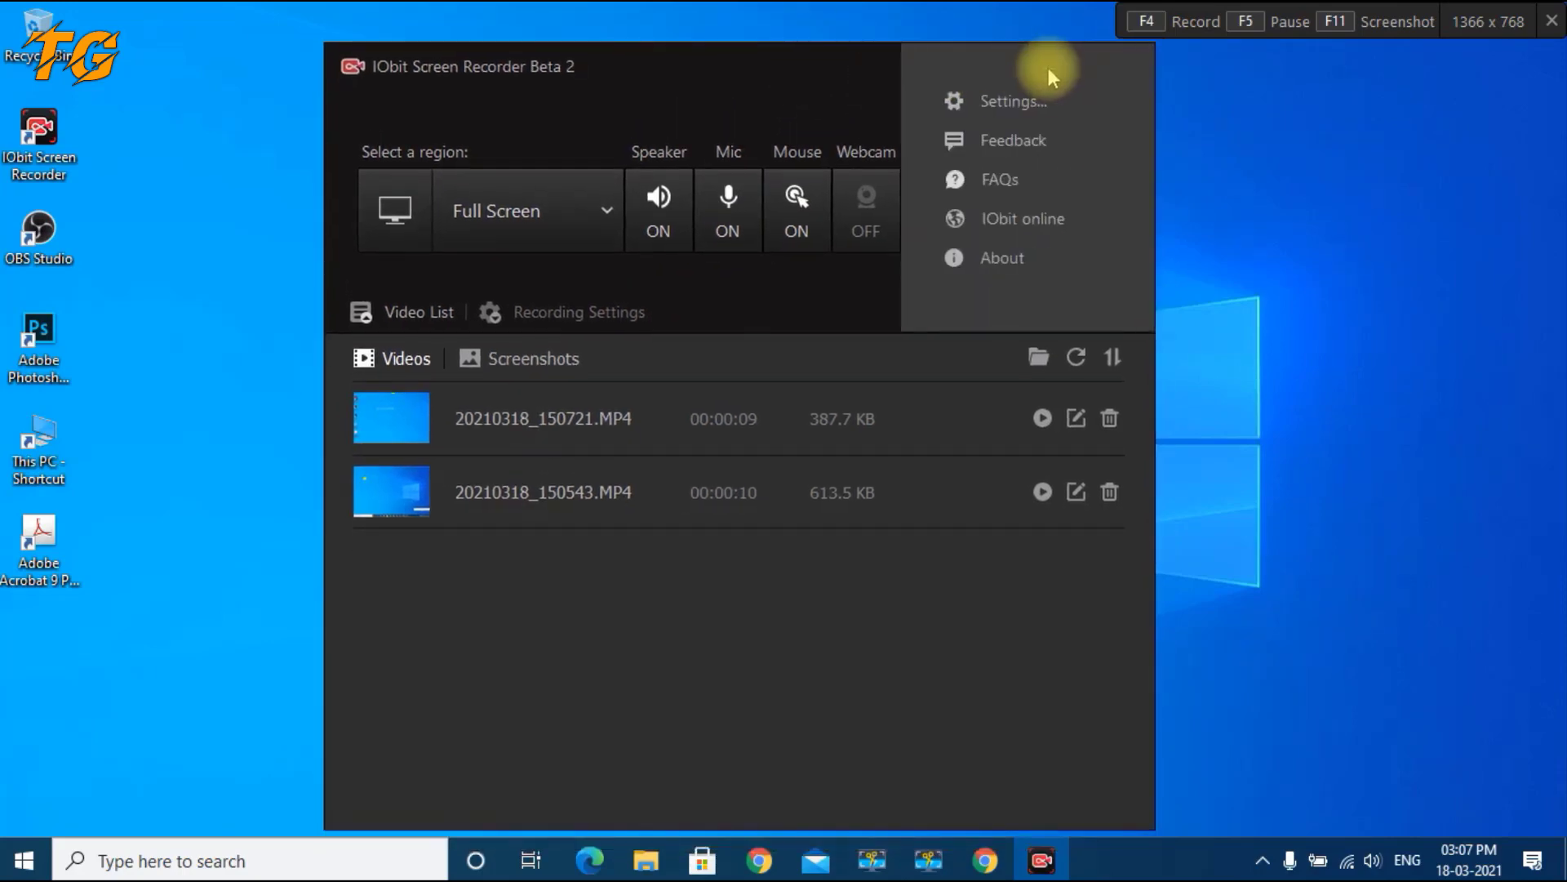
left_click(1000, 101)
scroll(677, 416, "down", 2)
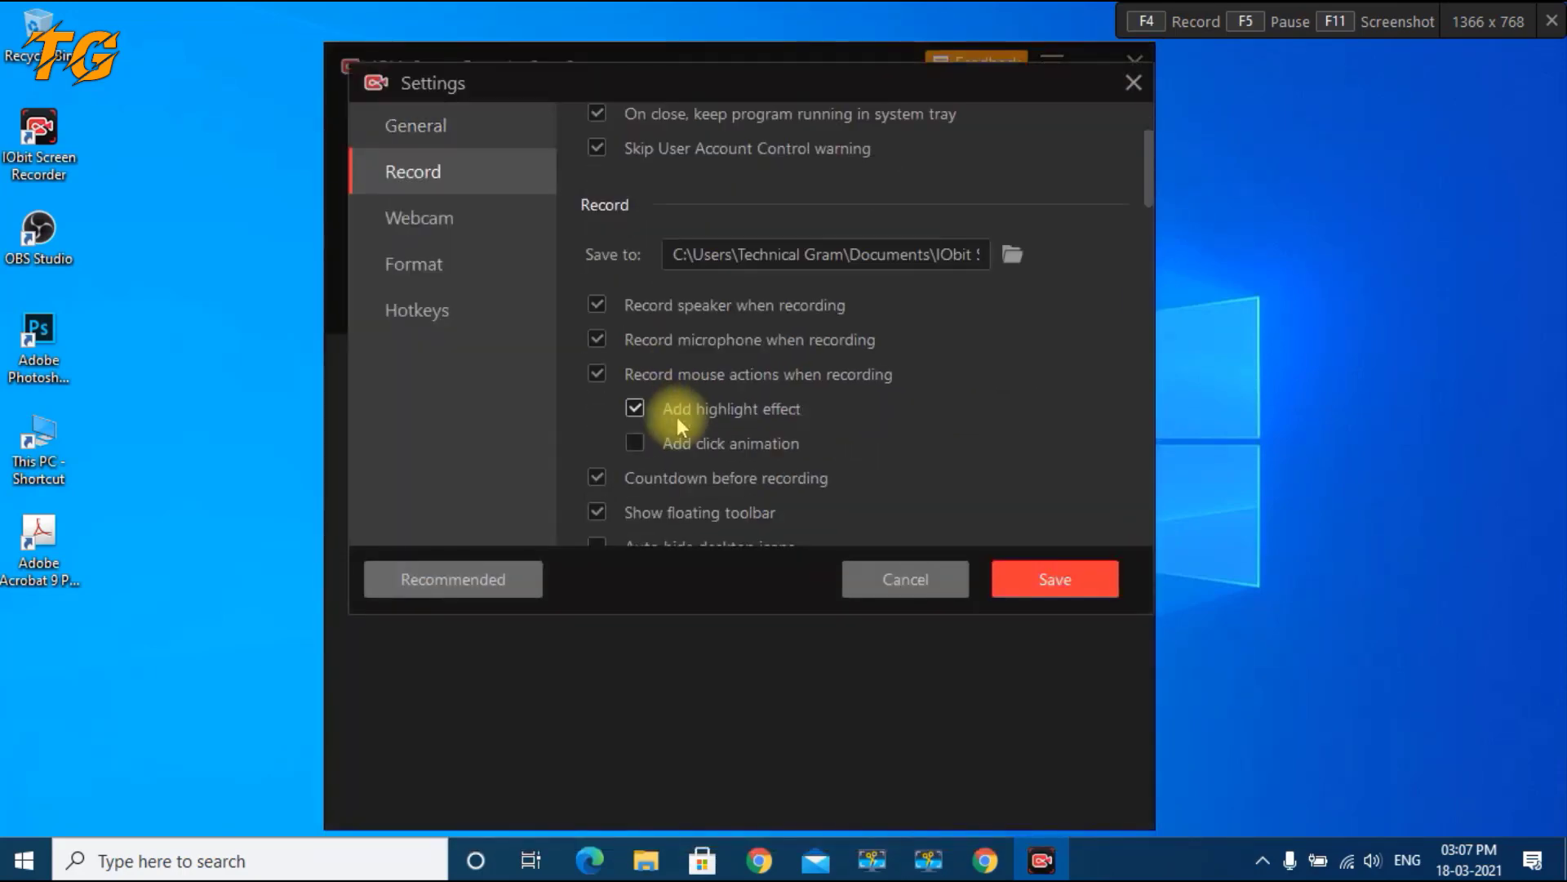
scroll(669, 408, "down", 1)
scroll(671, 415, "down", 1)
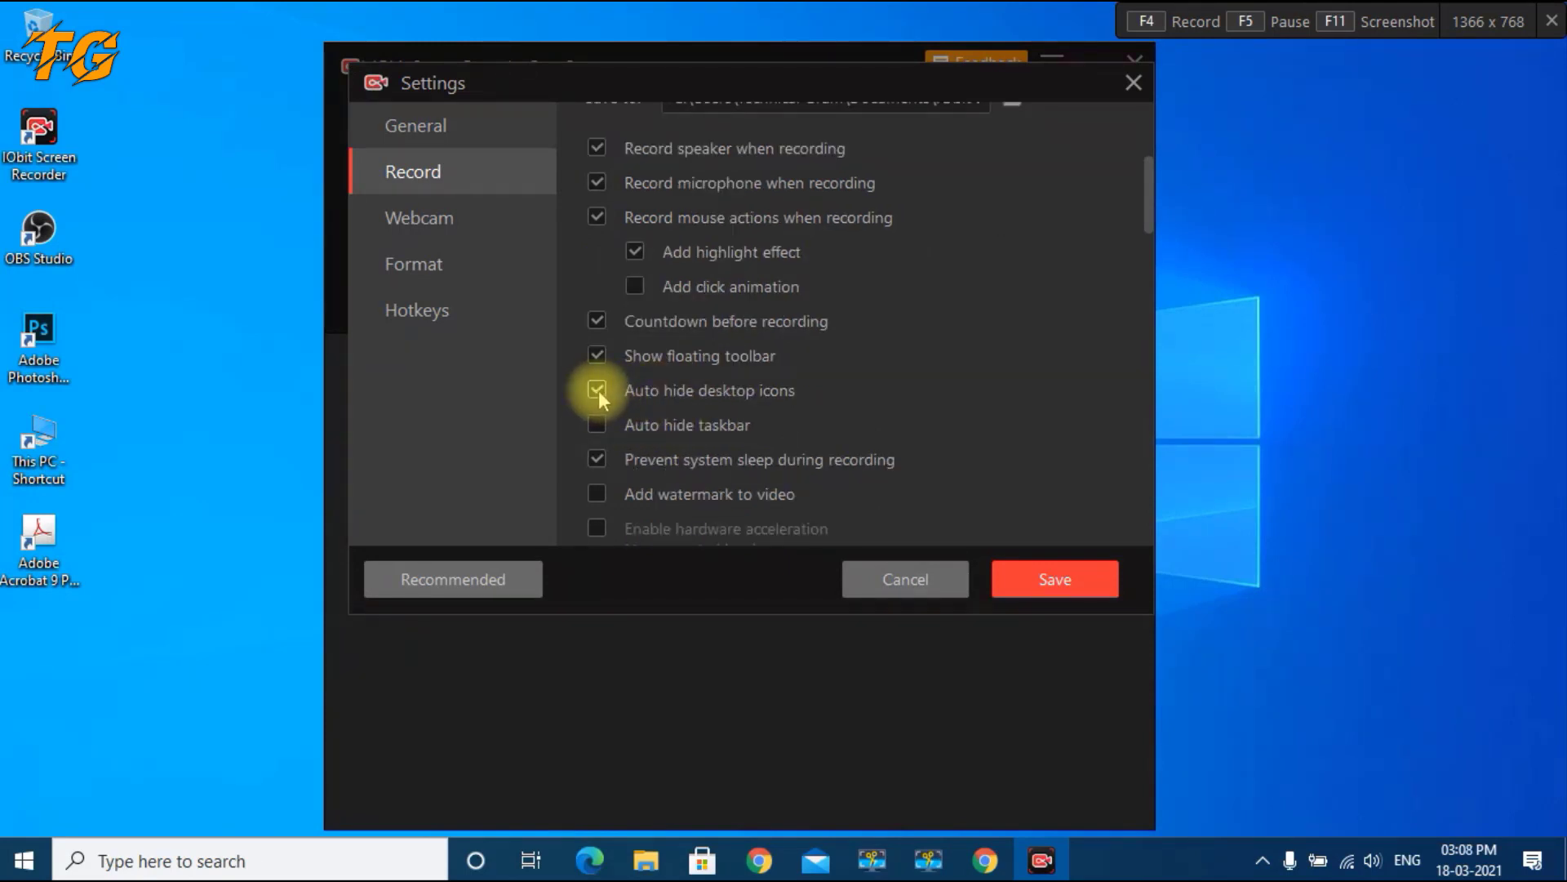
left_click(1058, 589)
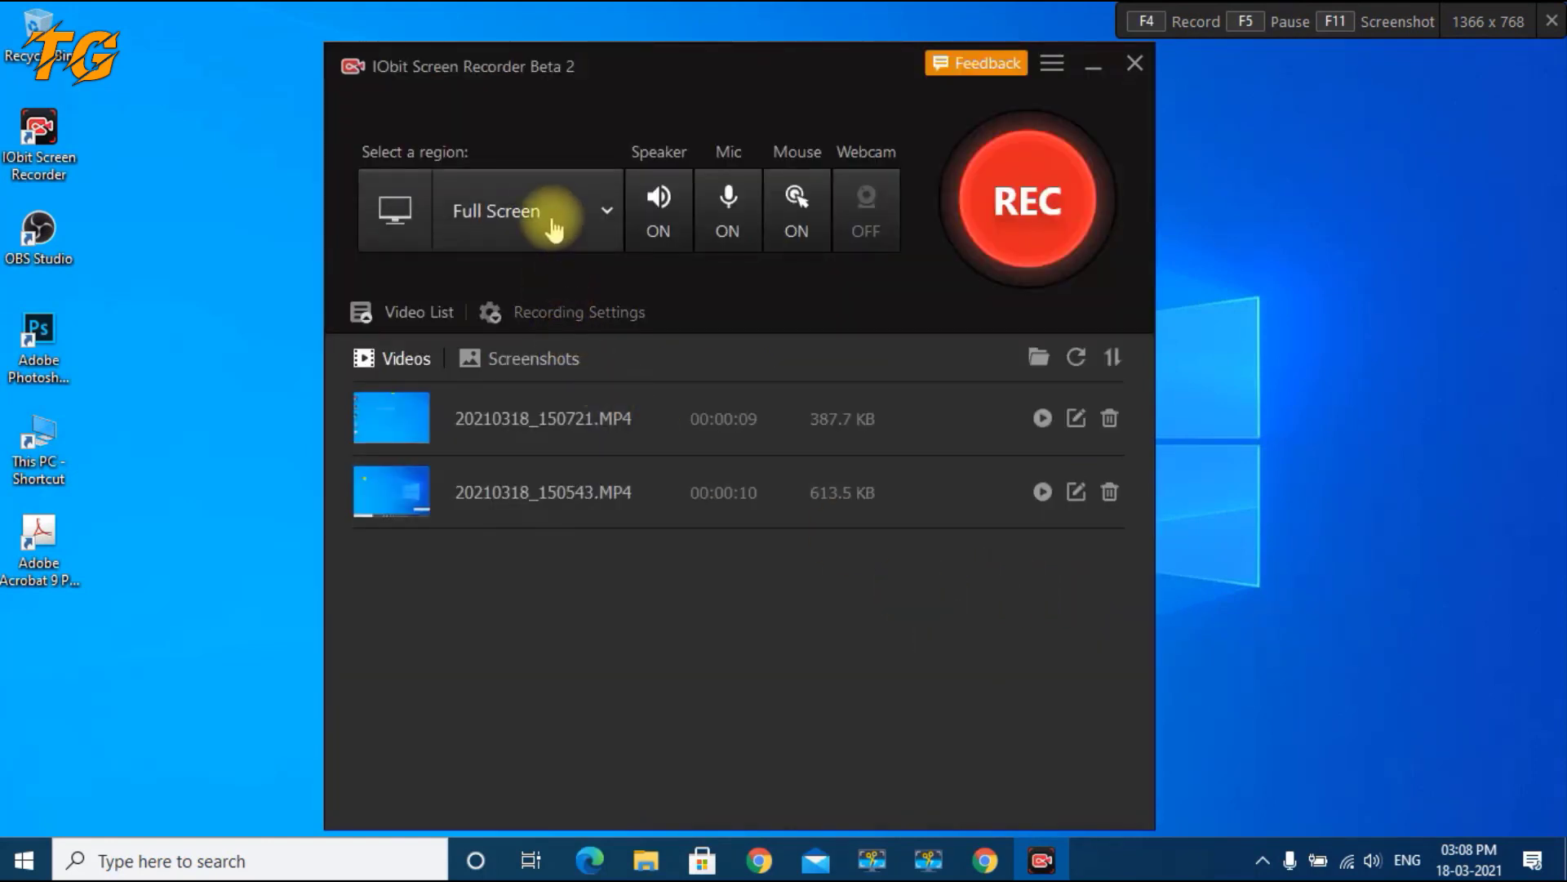
- Record a full-screen test video of about 10 seconds with the desktop icons hidden, pause it and stop the recording
left_click(1031, 210)
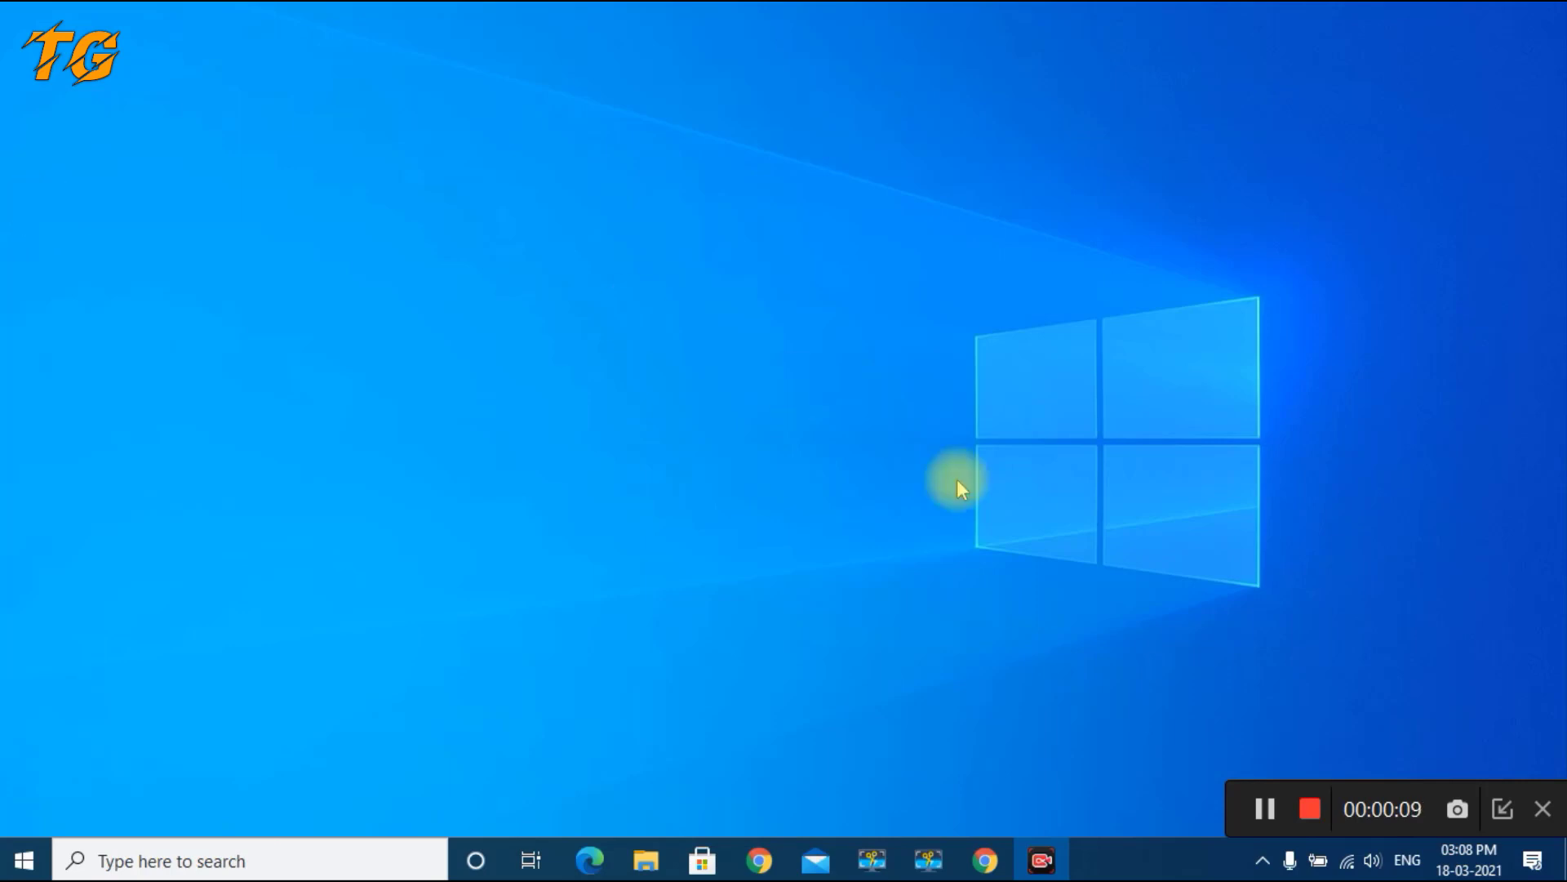
left_click(1265, 808)
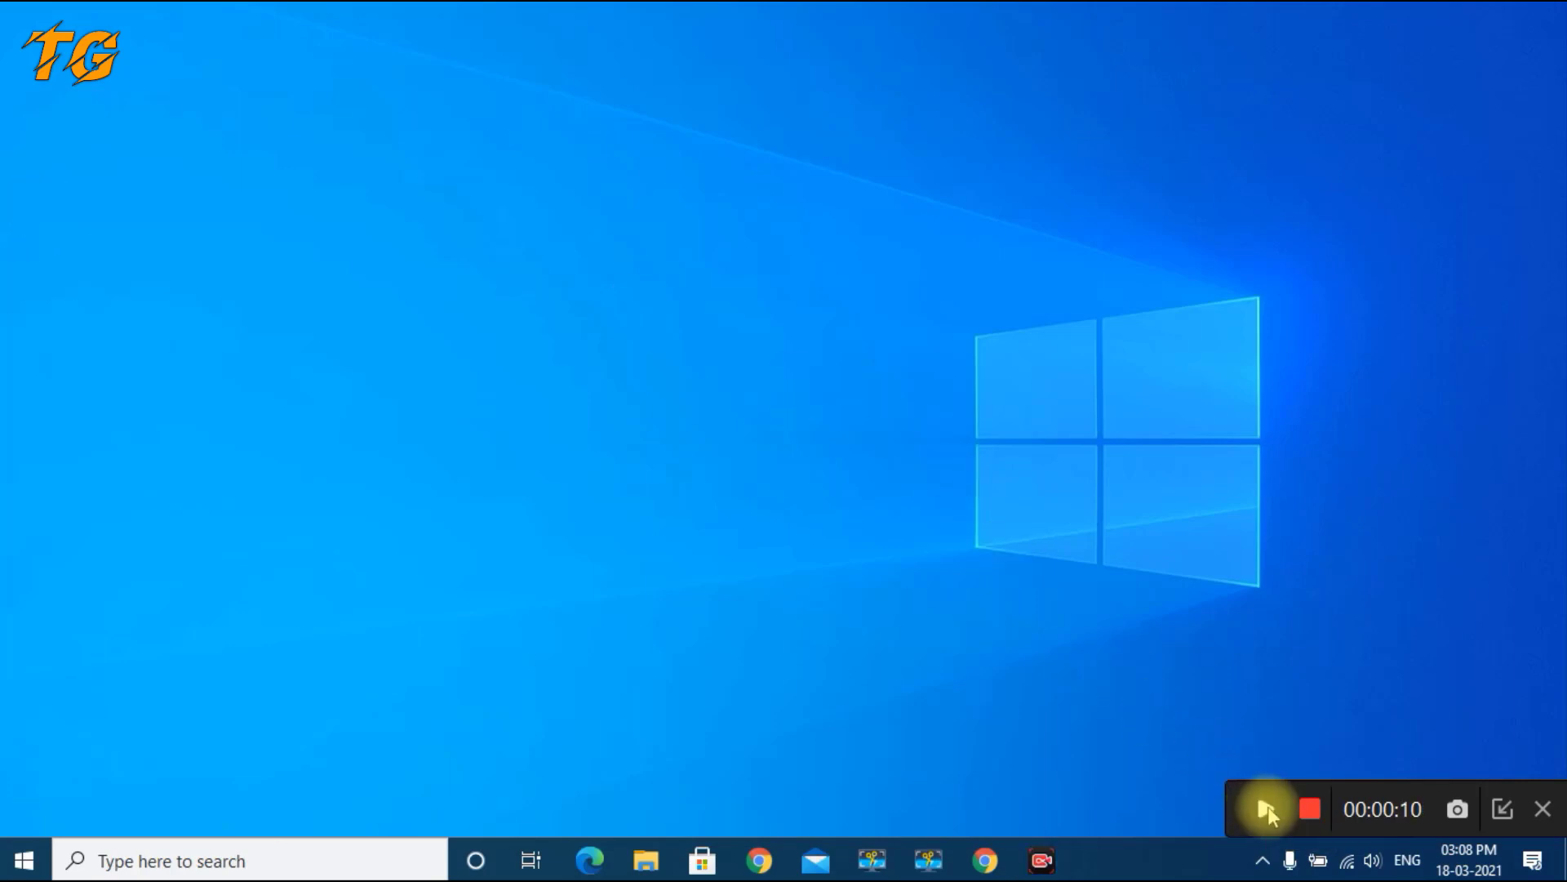
left_click(1309, 808)
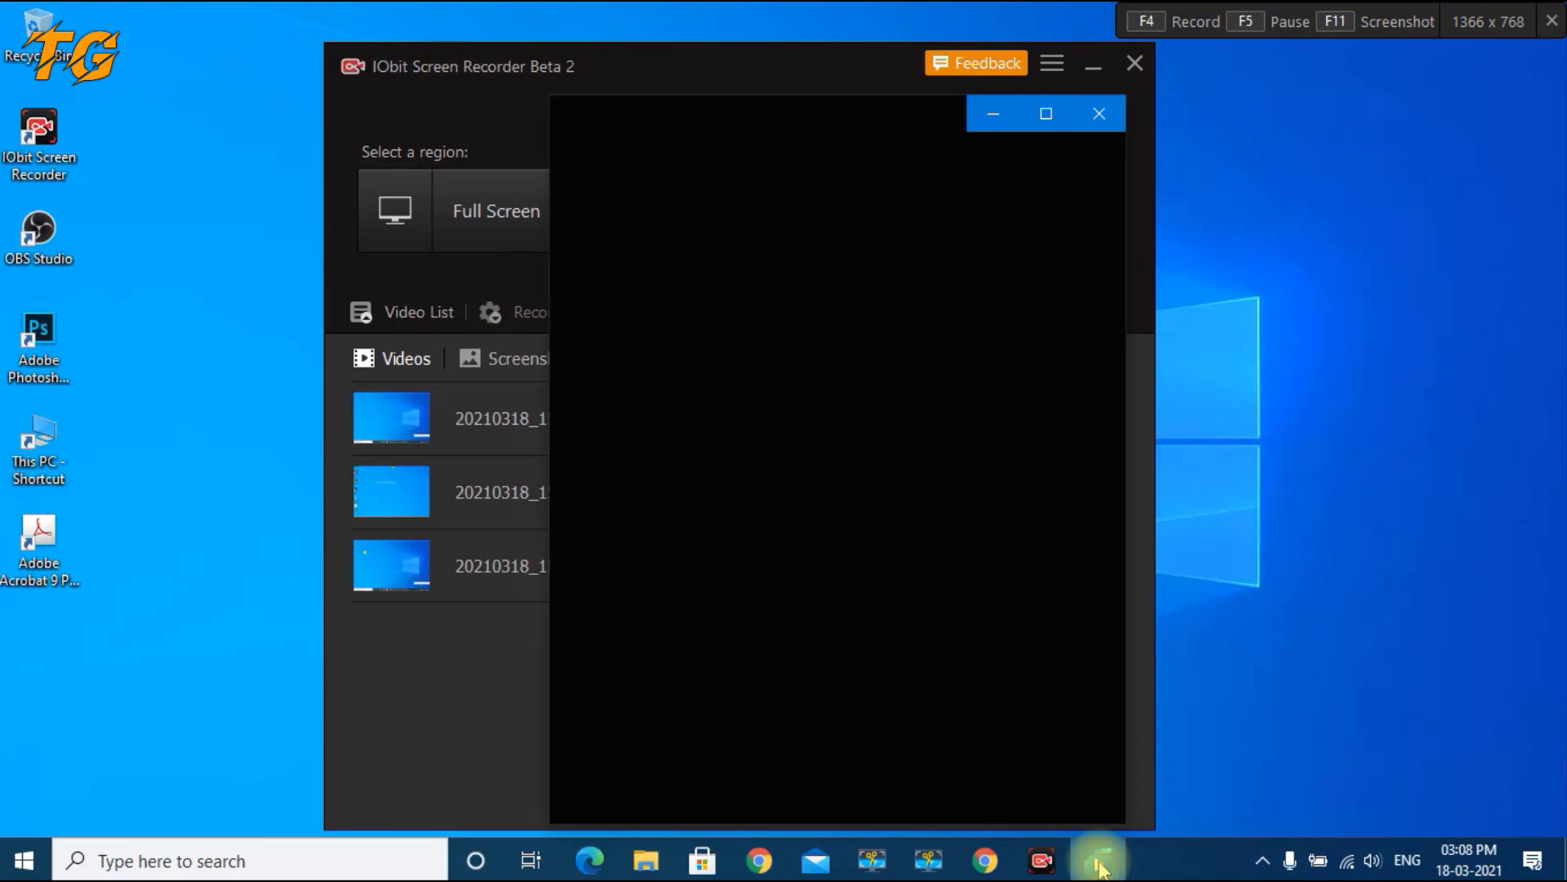
- Play the newest recording to check the hidden desktop icons, and close the player
left_click(1098, 861)
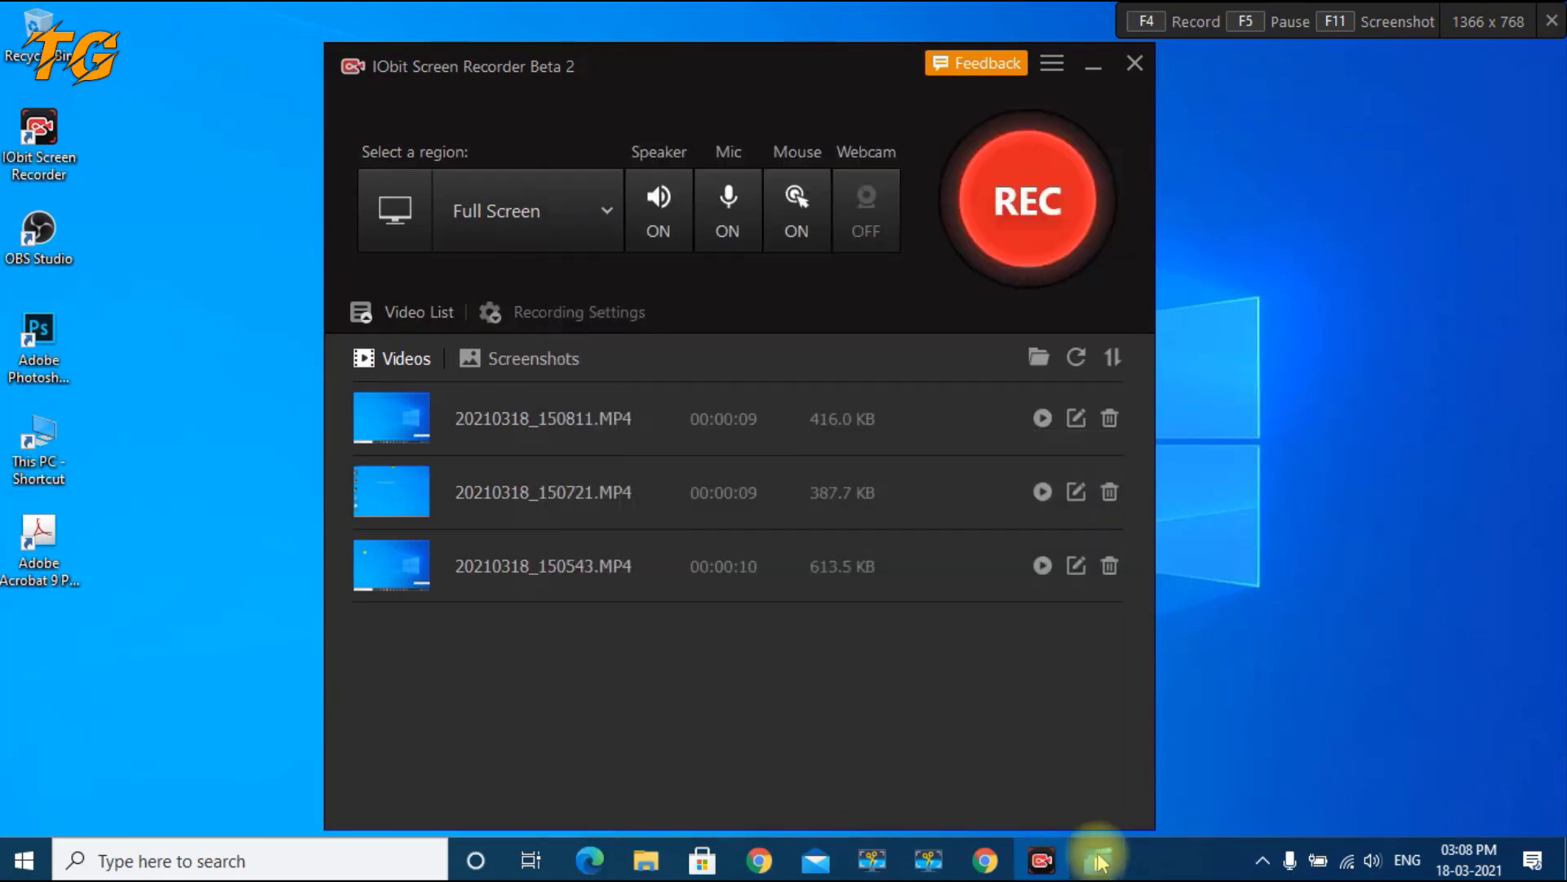
left_click(1098, 861)
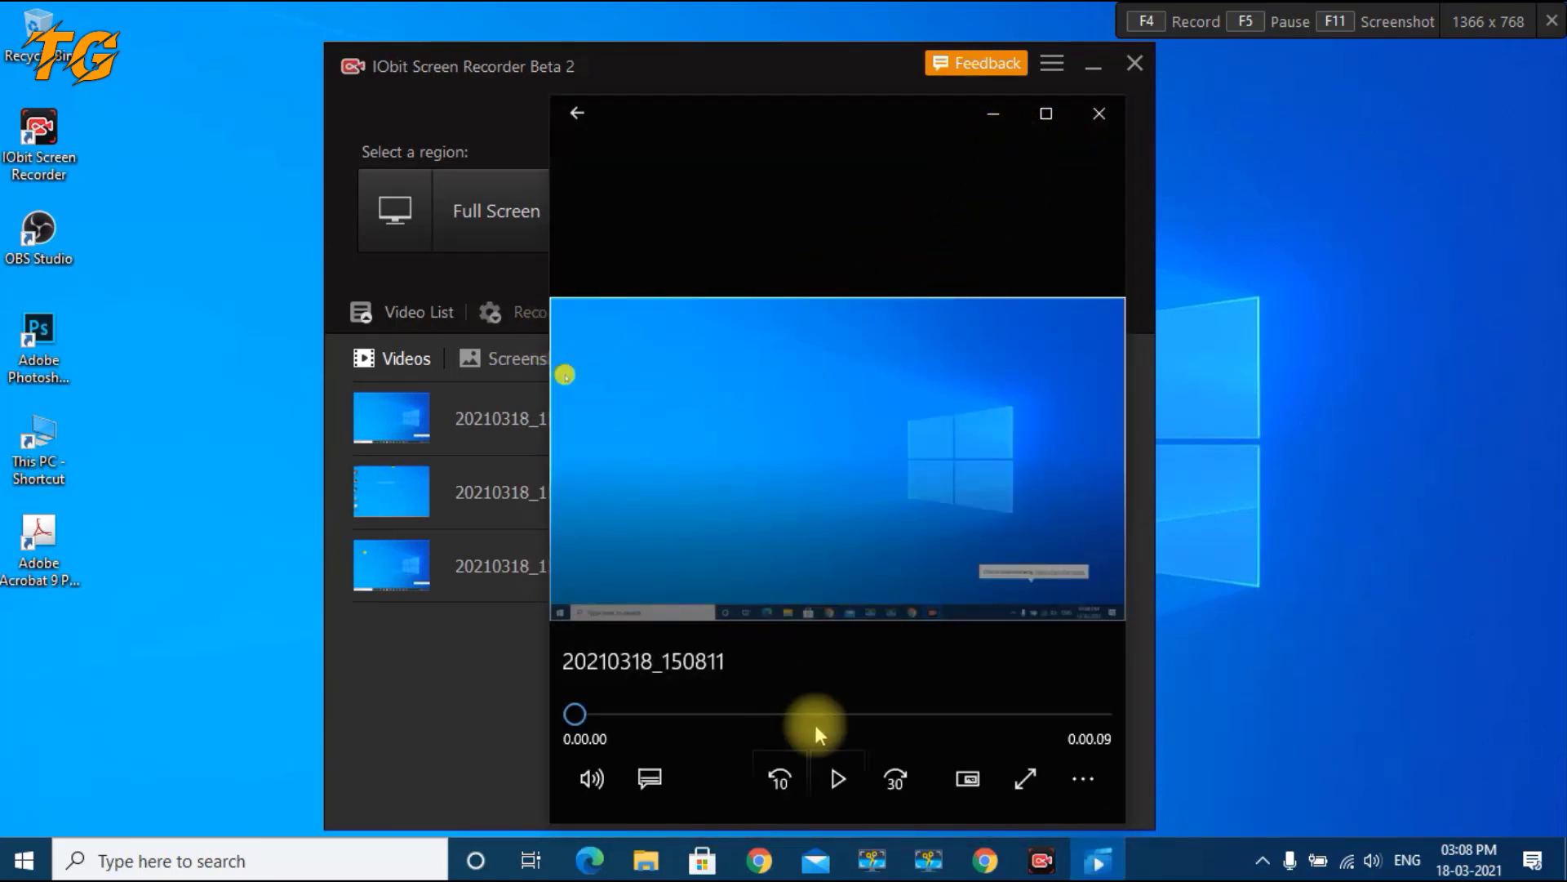
left_click(822, 763)
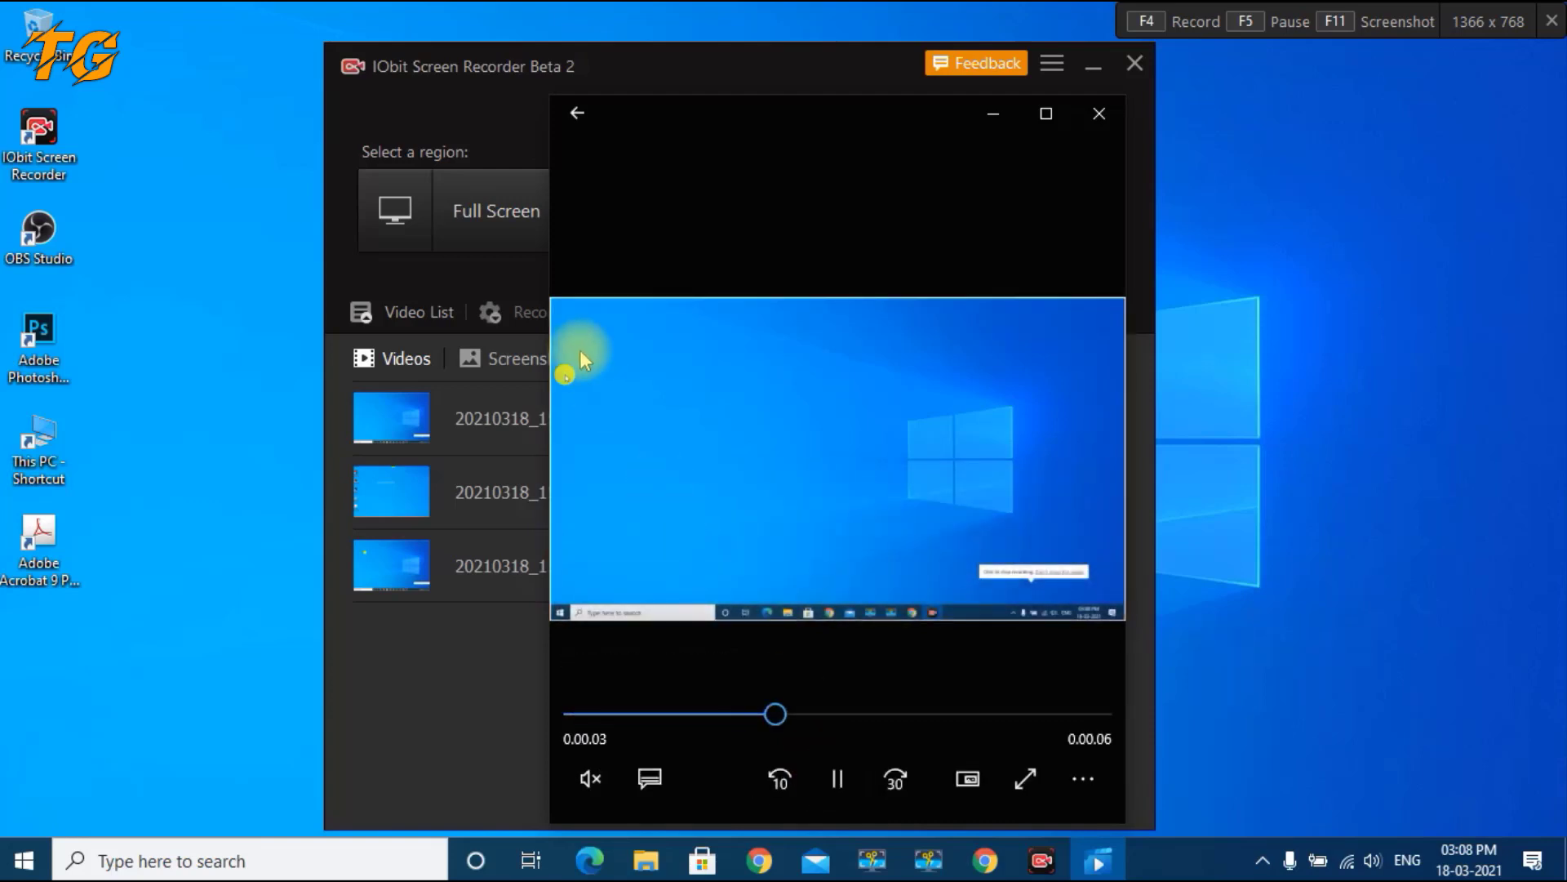
left_click(1098, 114)
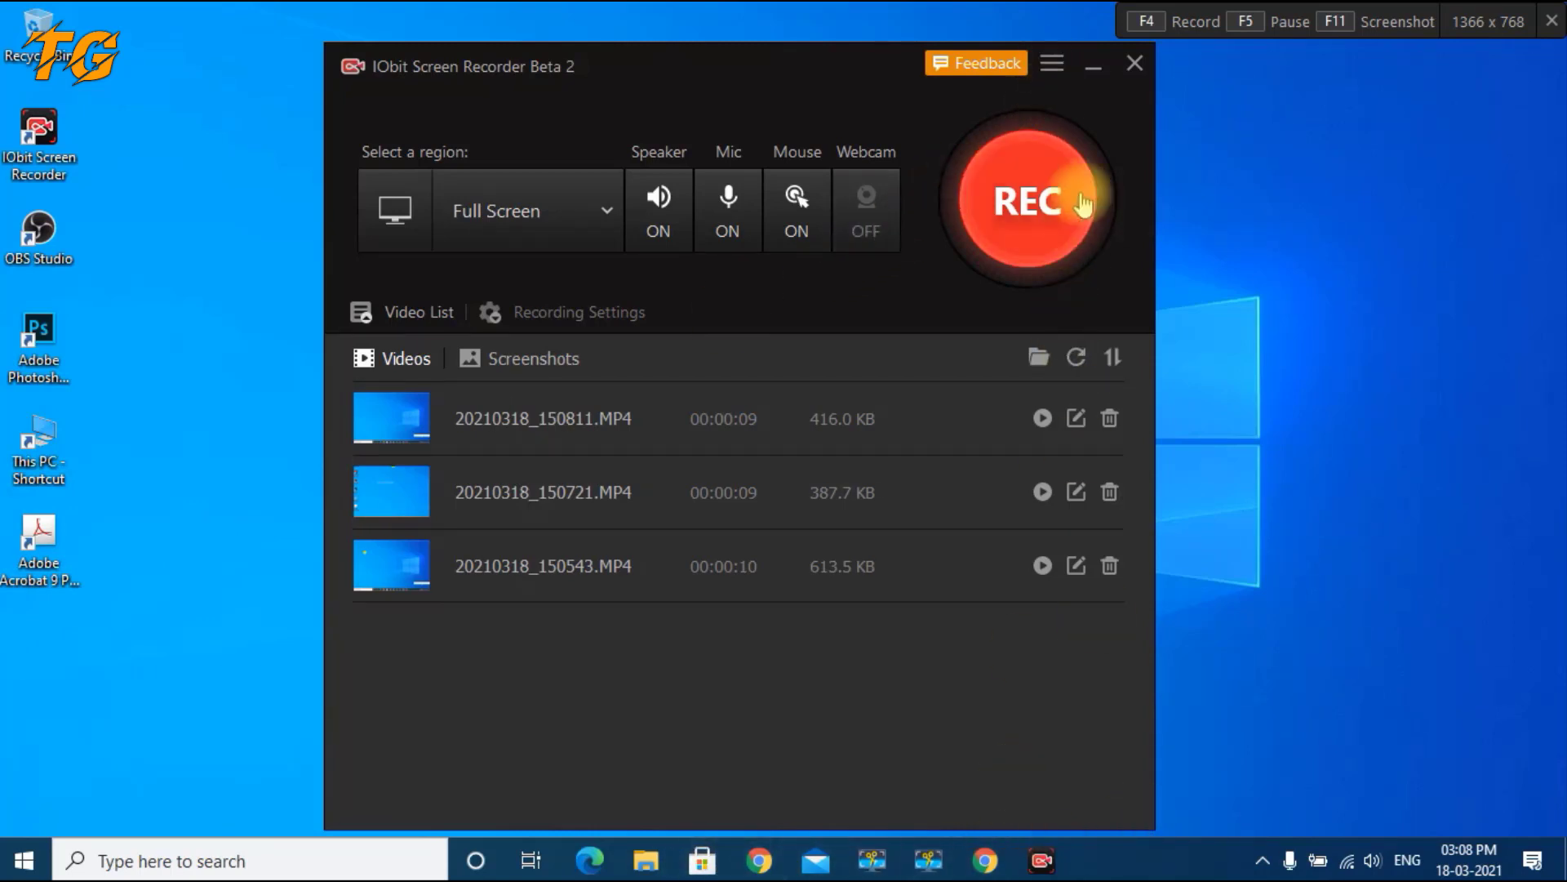
- Enable Auto hide taskbar in the Record settings and save the settings
left_click(1054, 66)
left_click(1006, 103)
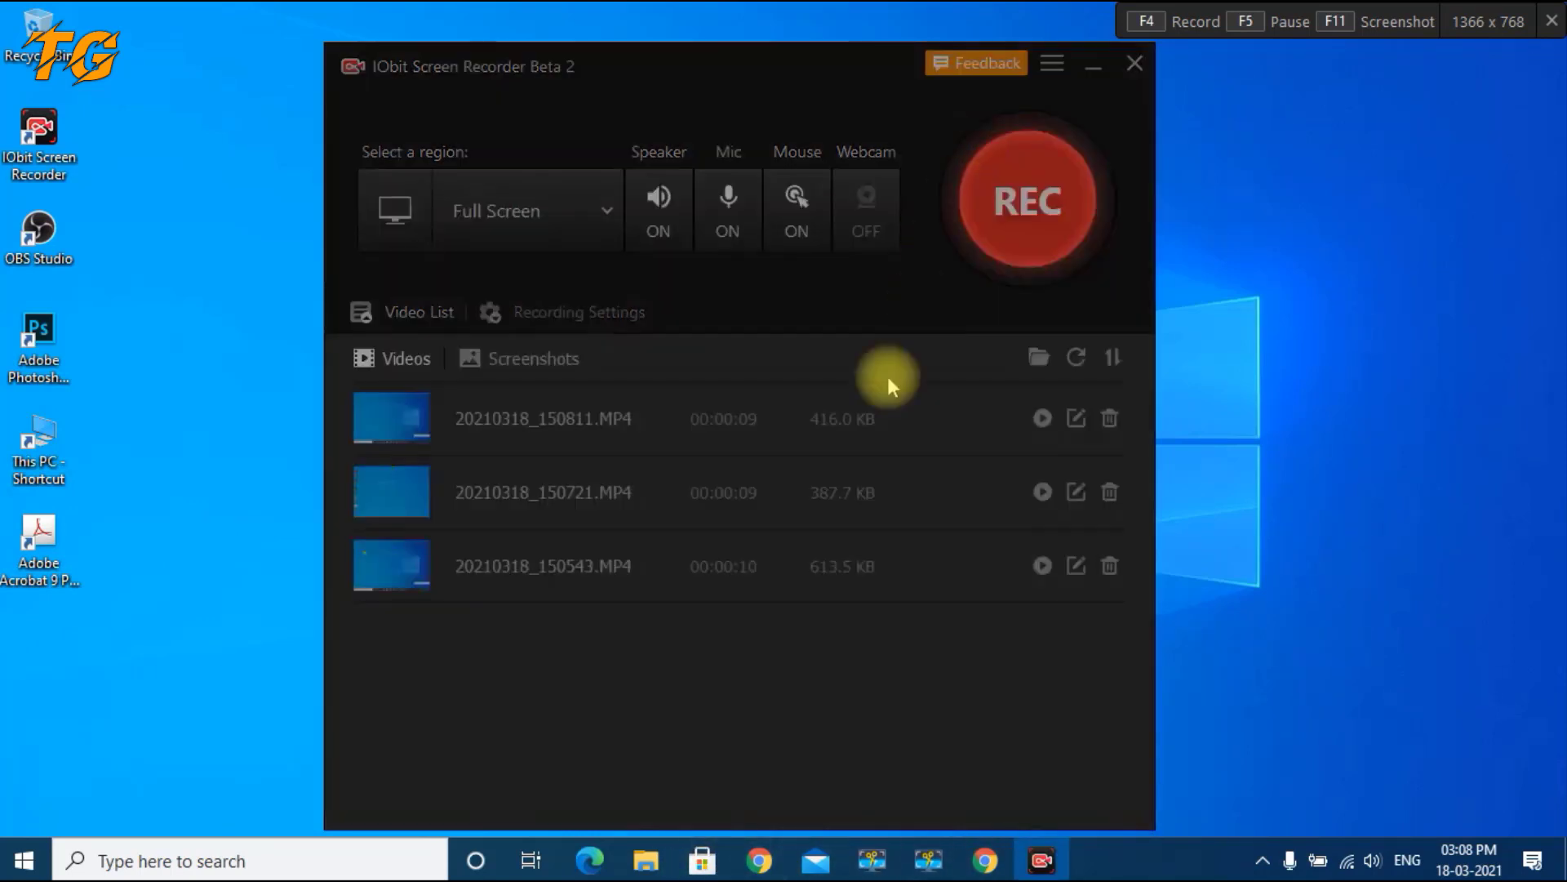
scroll(727, 462, "down", 2)
scroll(712, 466, "down", 1)
scroll(638, 473, "down", 1)
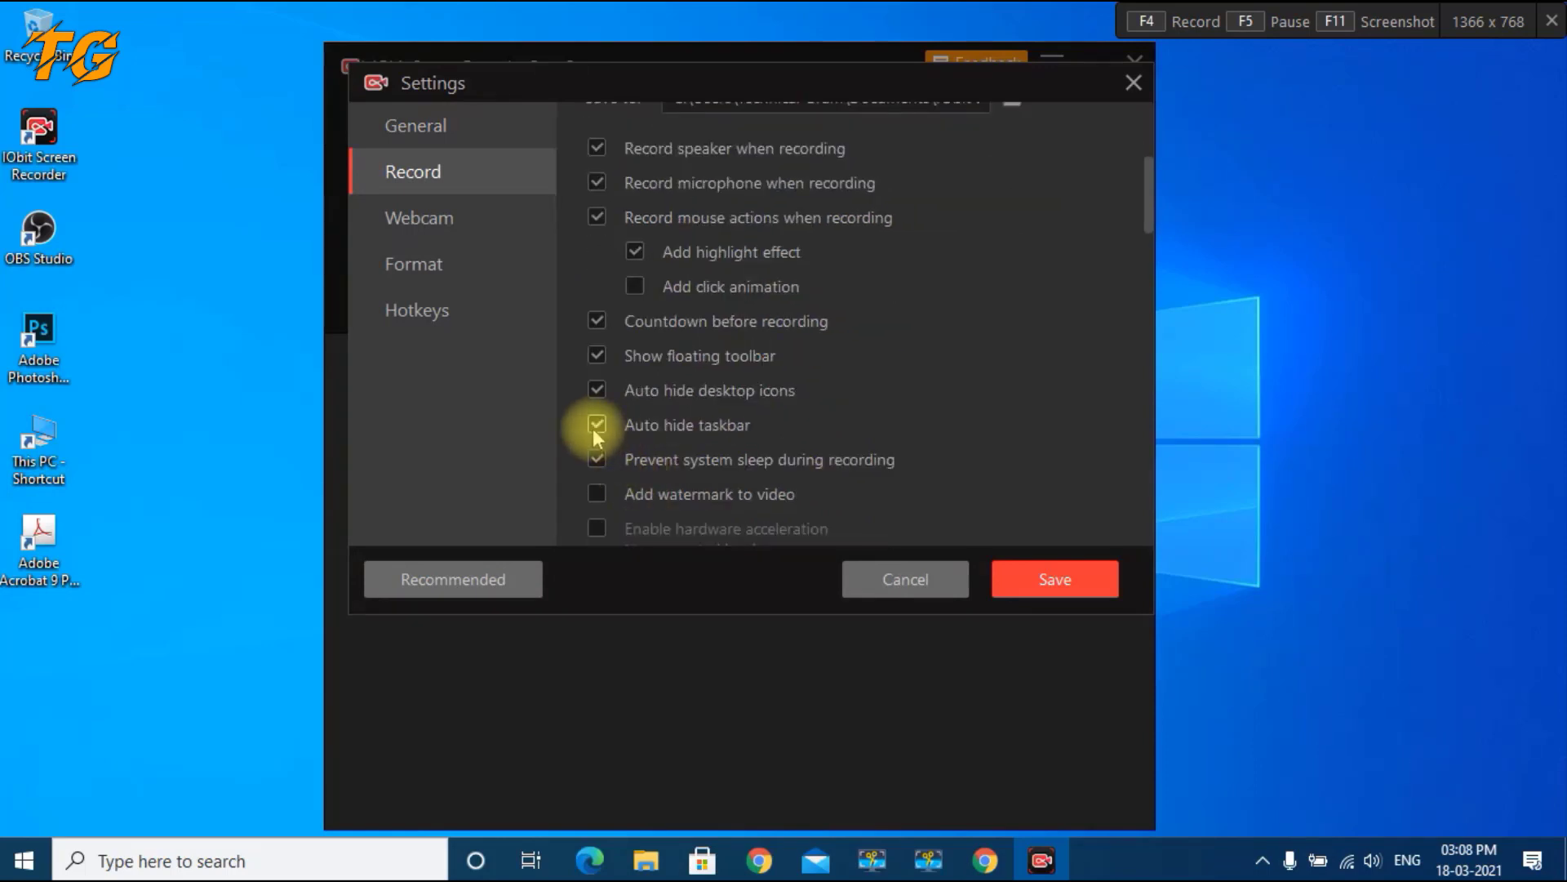
left_click(1032, 582)
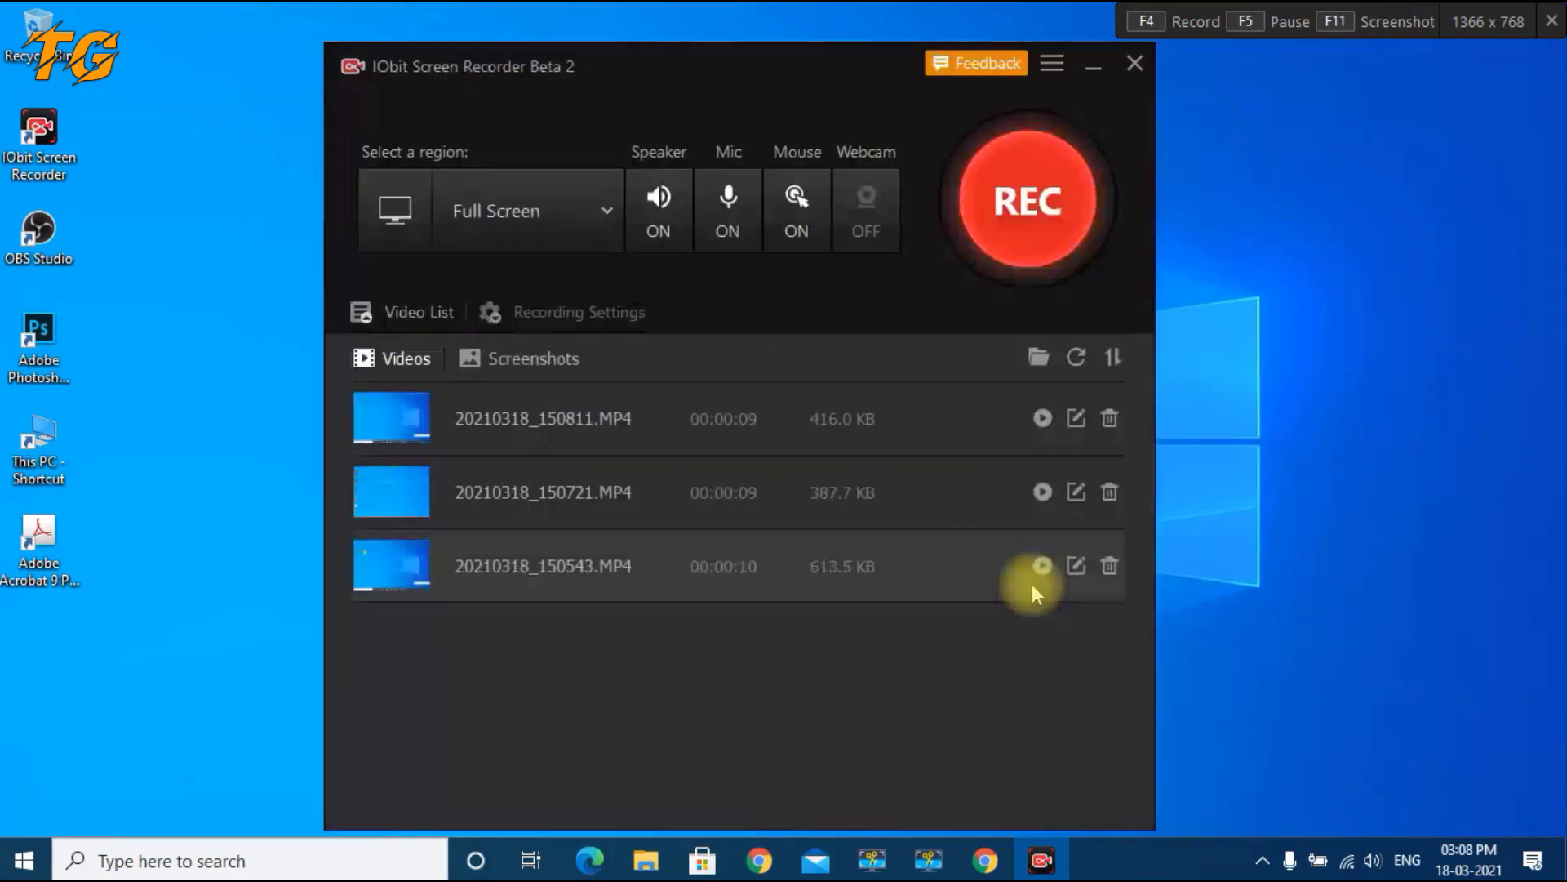
- Record a full-screen test video of about 8 seconds with the taskbar hidden, and play it back
left_click(1025, 217)
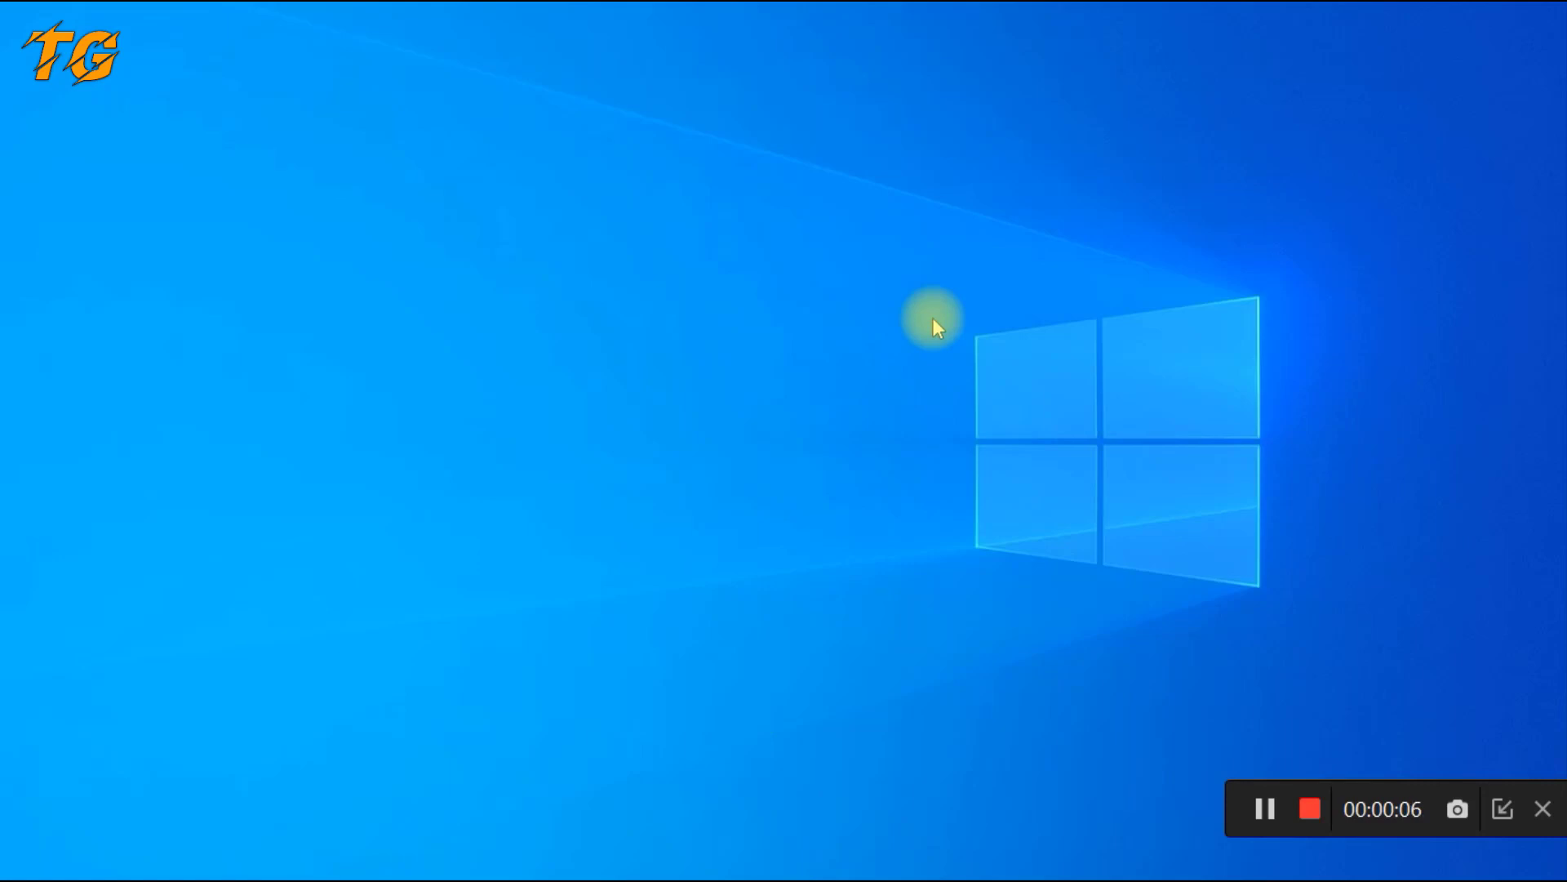
left_click(1309, 809)
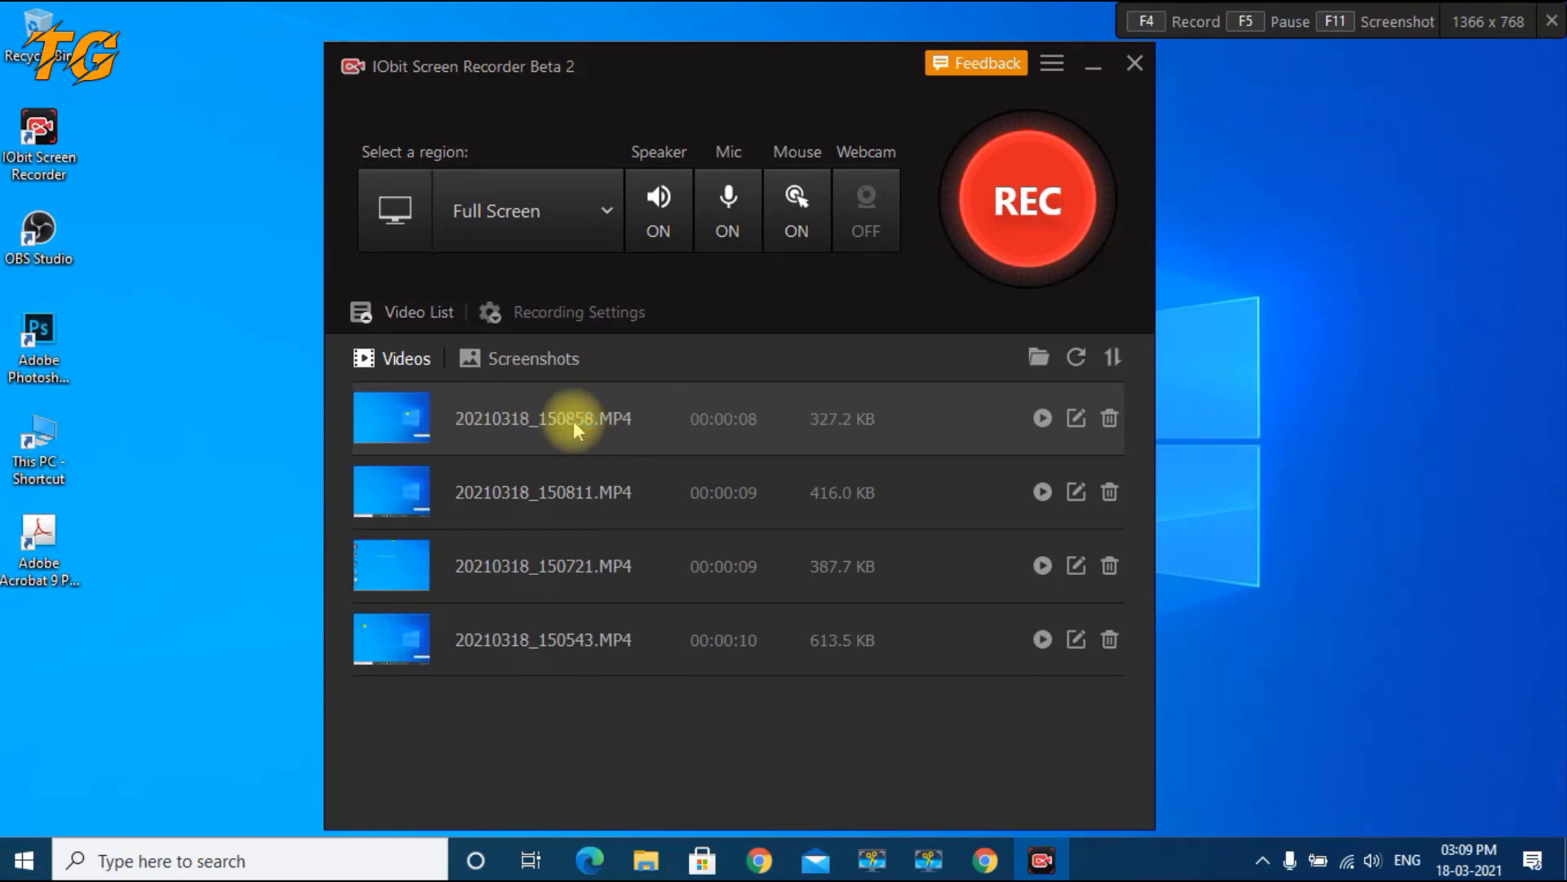
double_click(573, 420)
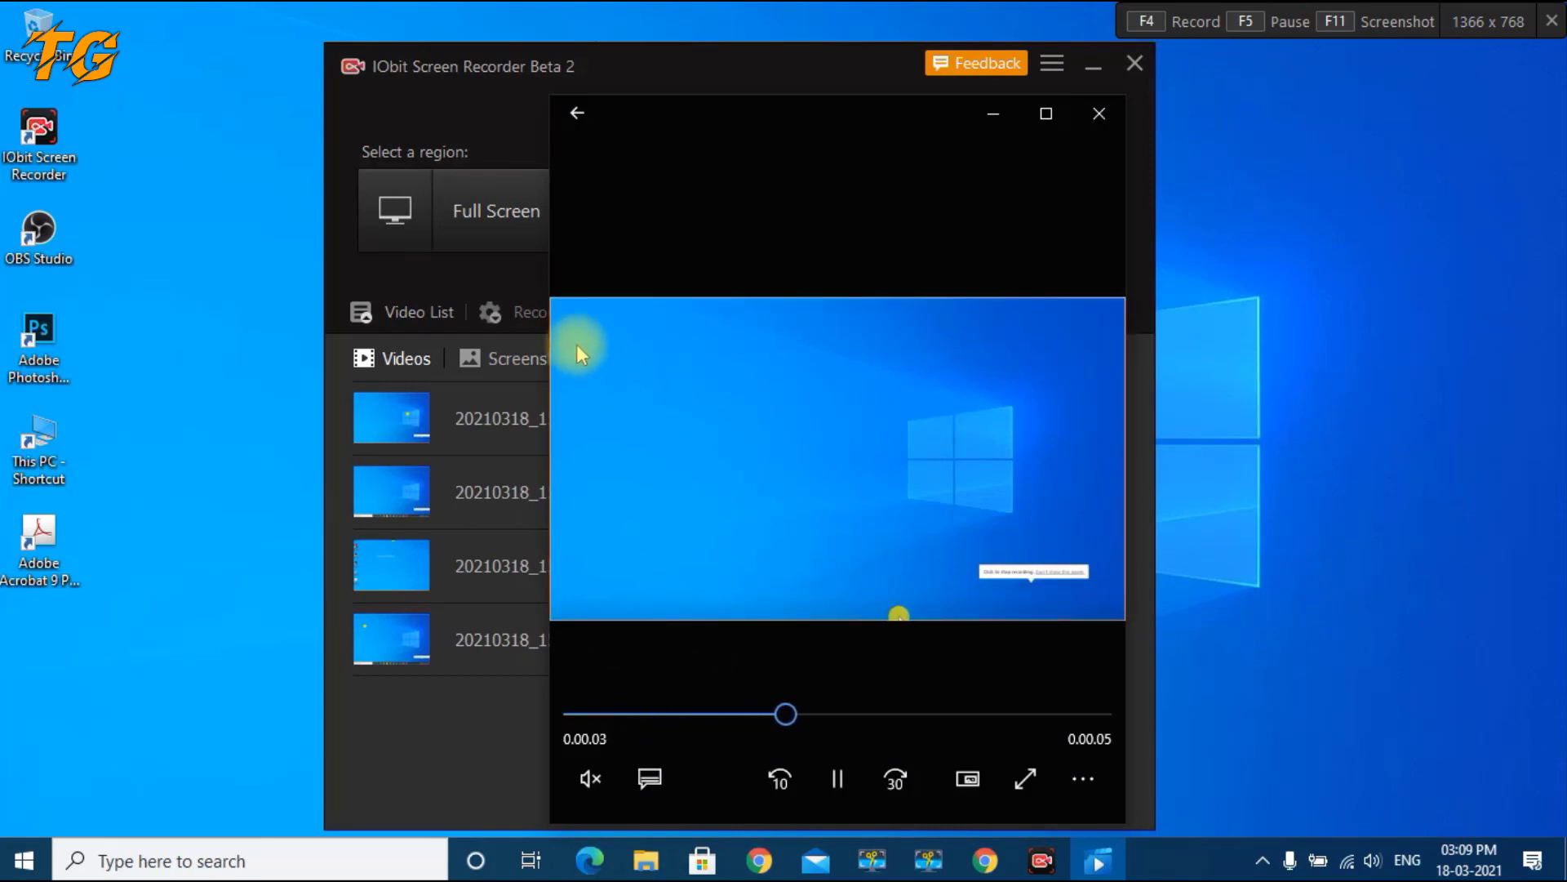
left_click(1096, 115)
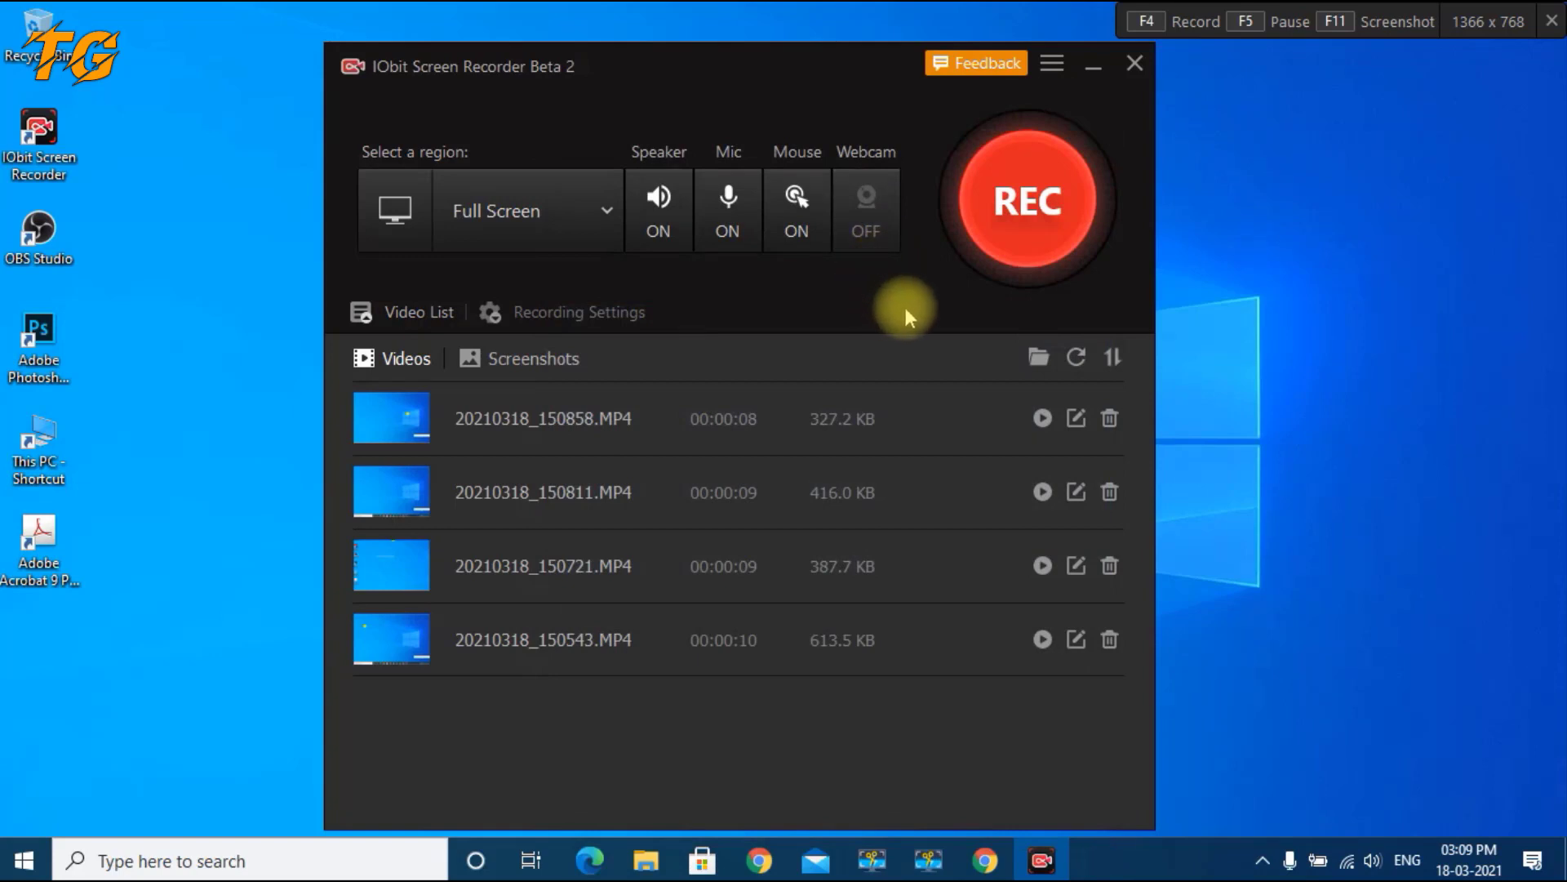
- Collapse the video list and move the recorder window down to the middle of the desktop
left_click(413, 314)
left_click_drag(813, 66, 805, 297)
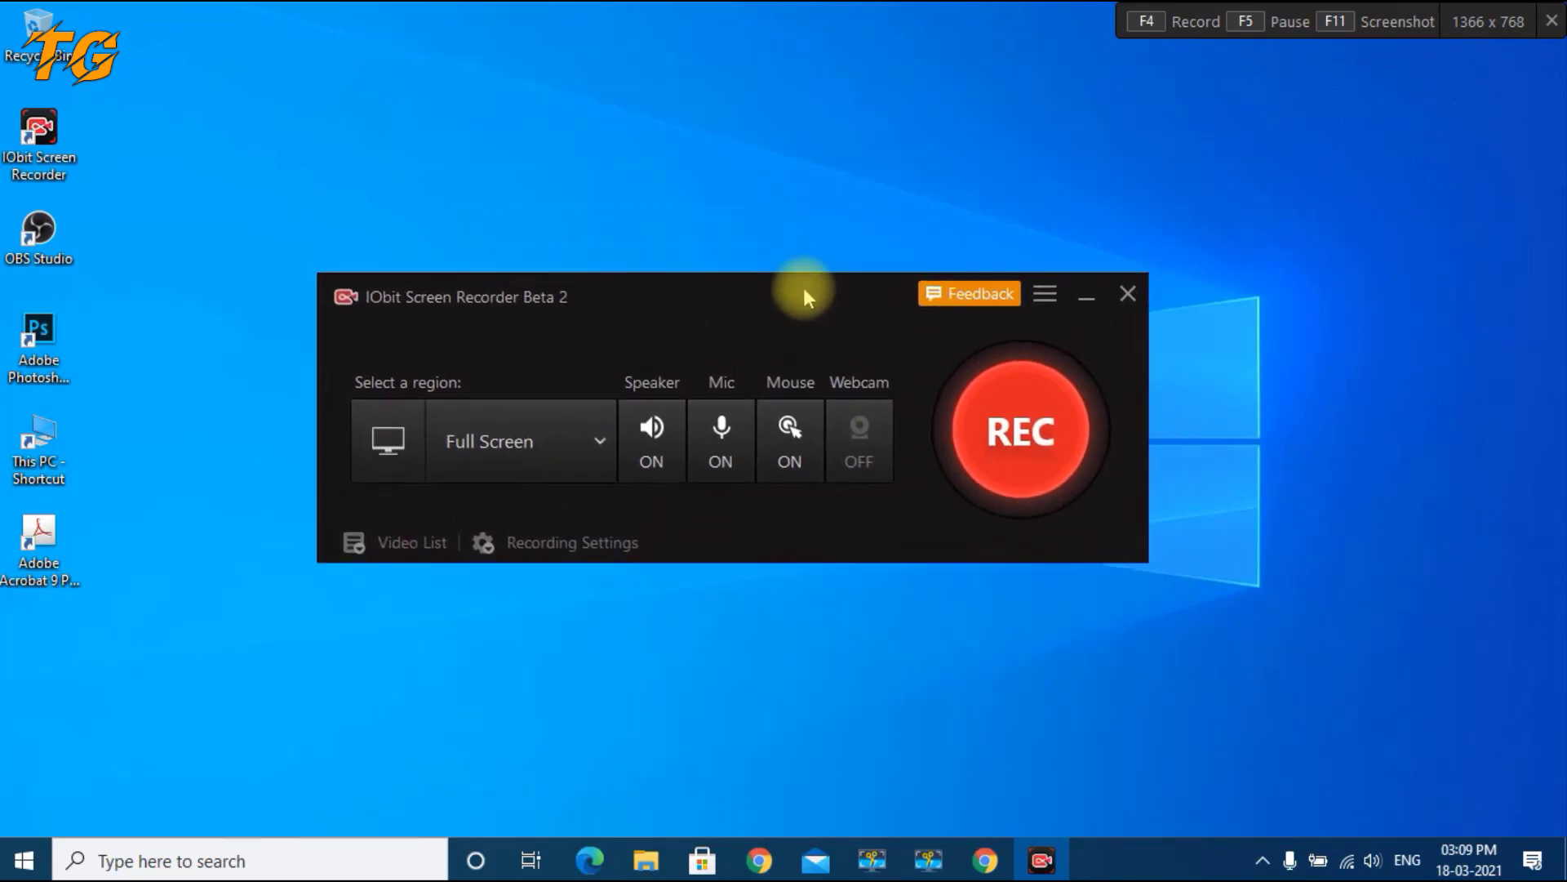